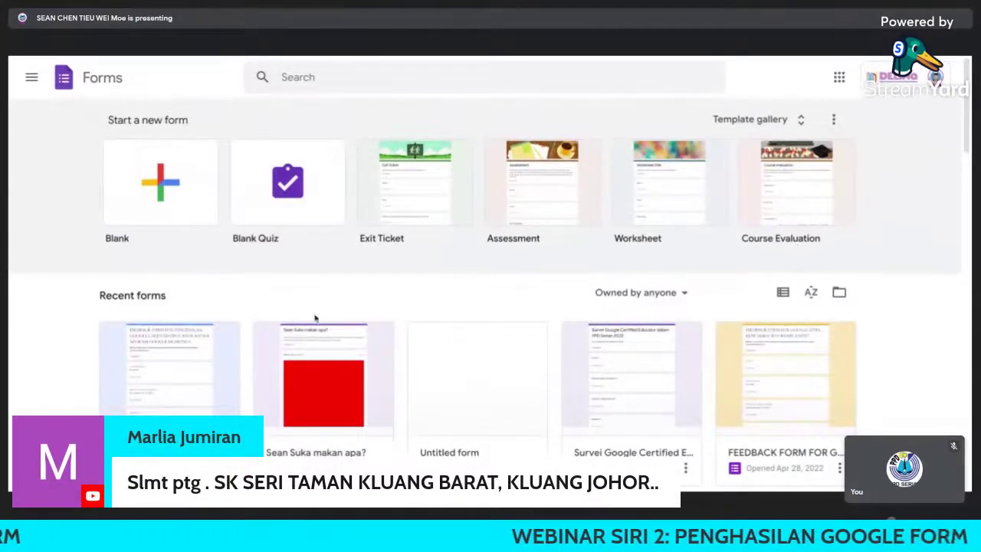
# Create a new blank form and name it "Survey Harga Ayam"
pyautogui.click(194, 223)
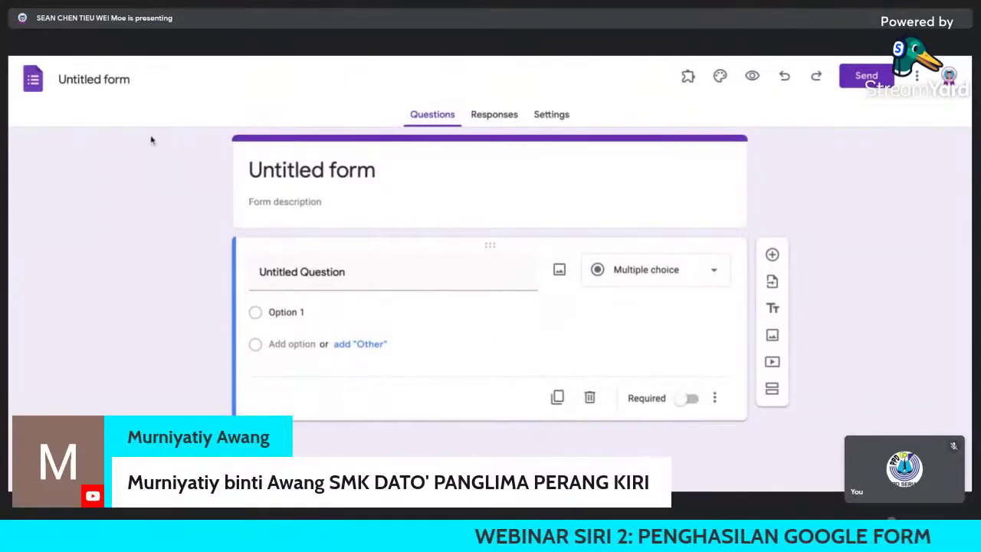
pyautogui.click(107, 79)
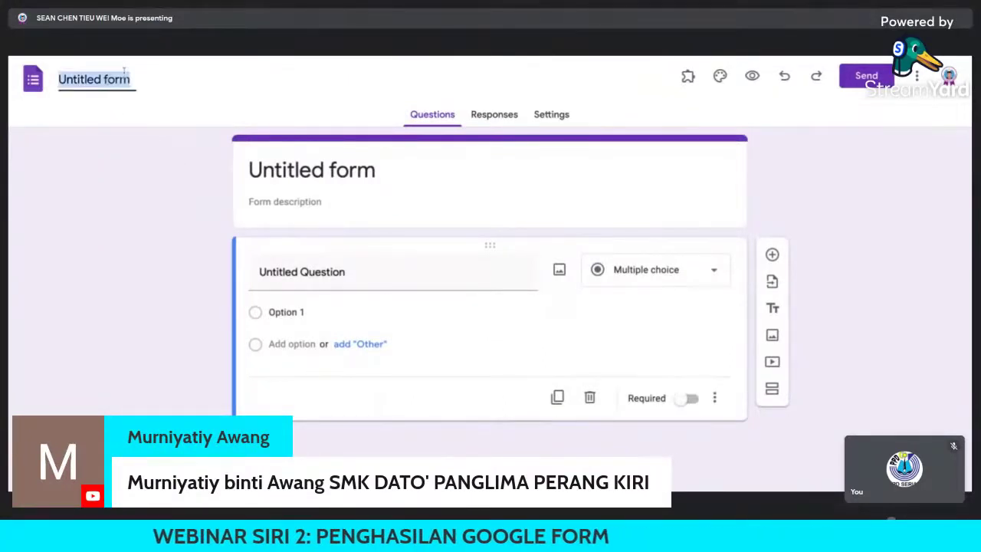
pyautogui.write('Survey')
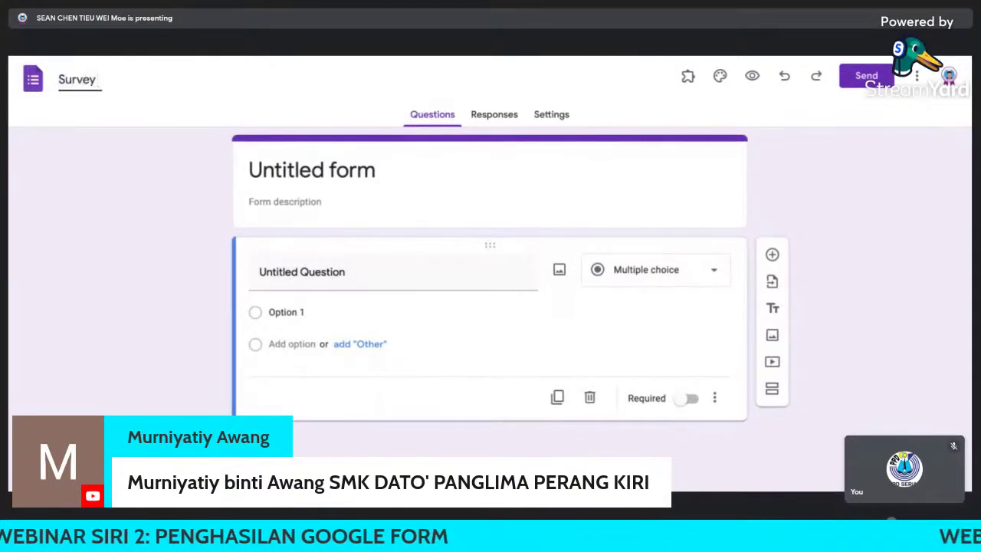
pyautogui.write(' Harga')
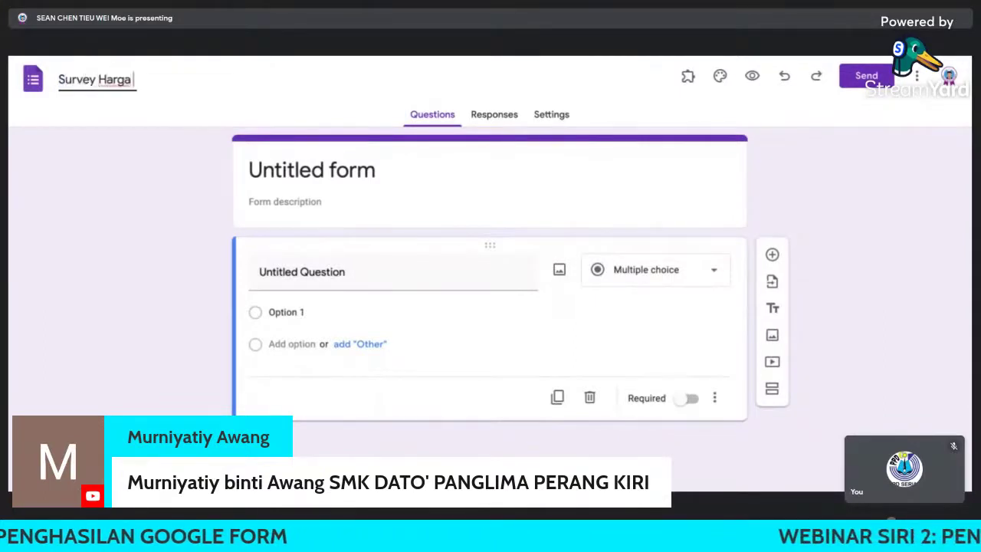
pyautogui.write(' Ayam')
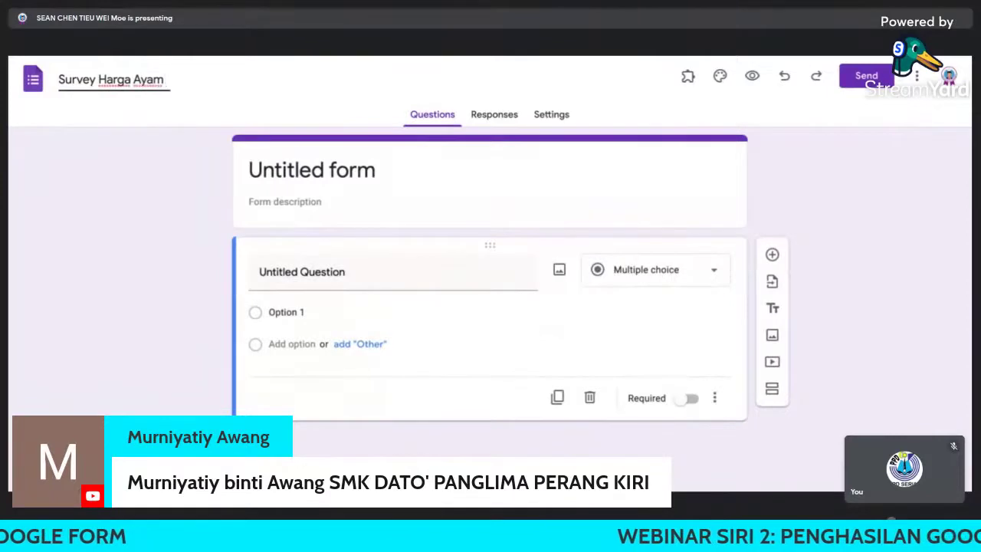
pyautogui.click(179, 97)
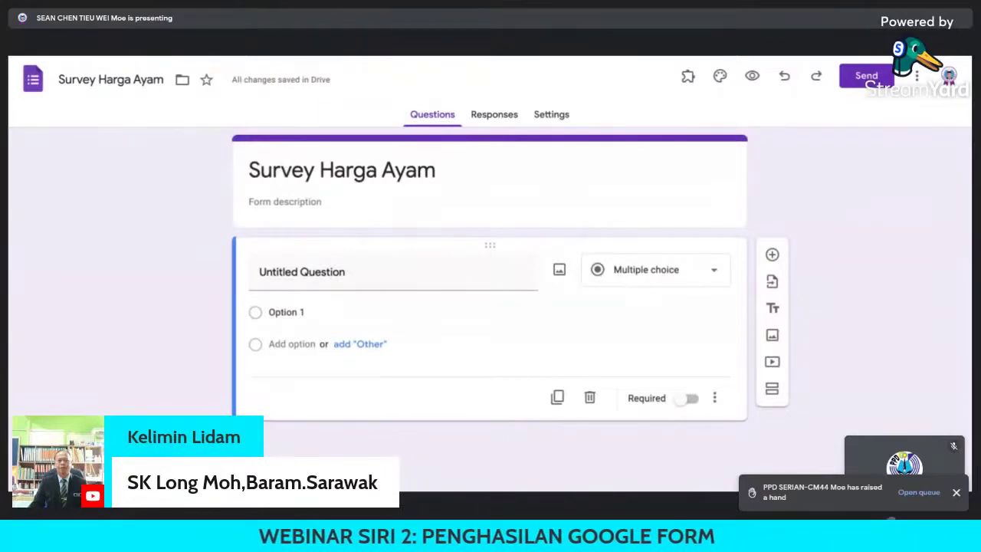
# Clear the form's file name and move into the form title so both revert to the default name
pyautogui.click(162, 79)
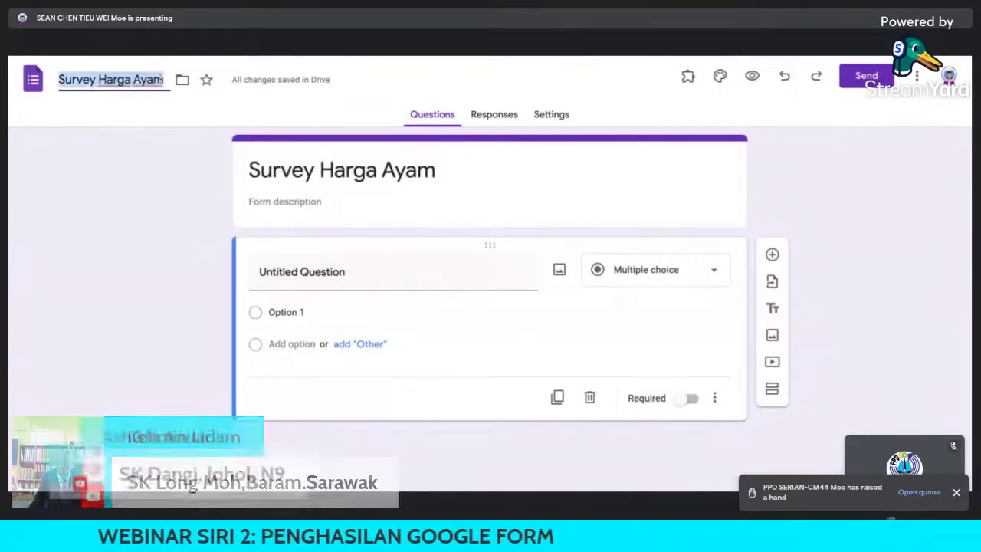
pyautogui.write('S')
pyautogui.press('BackSpace')
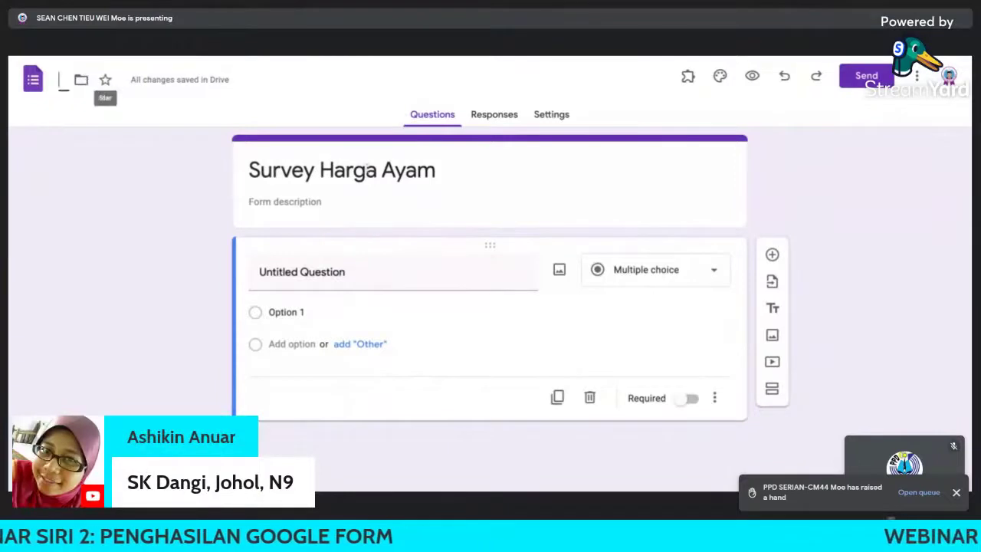
pyautogui.click(367, 169)
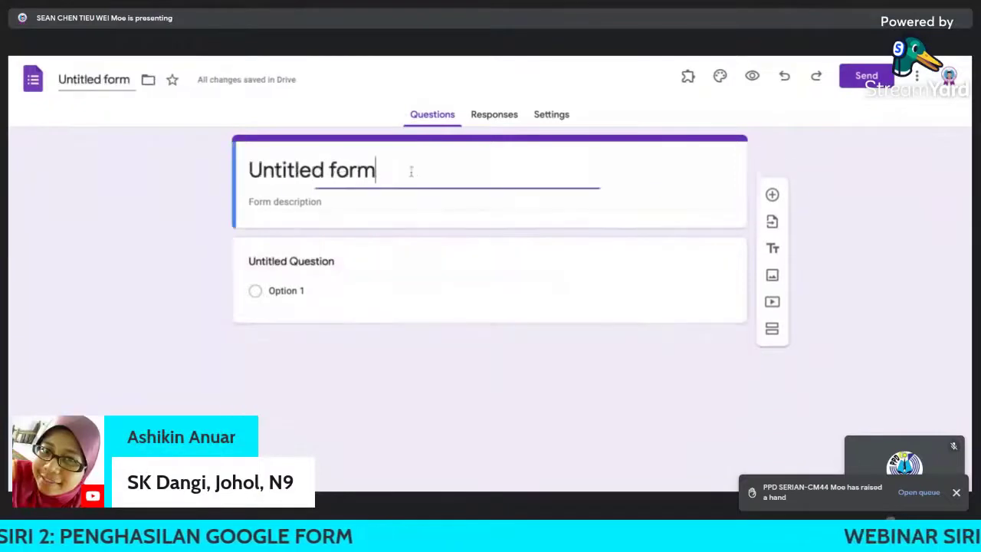
pyautogui.click(128, 151)
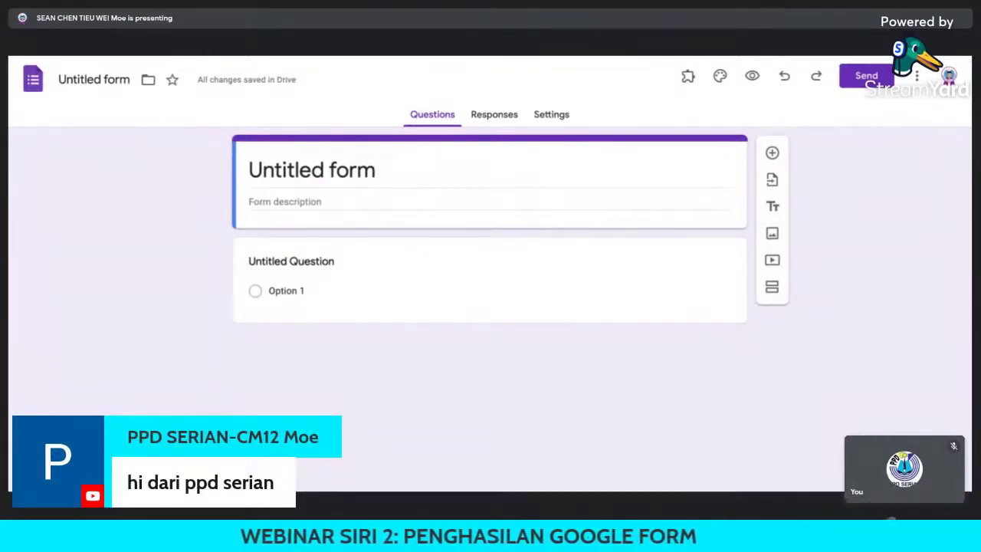
# Rename the form file as "Masalah Murid in Sekolah"
pyautogui.click(109, 79)
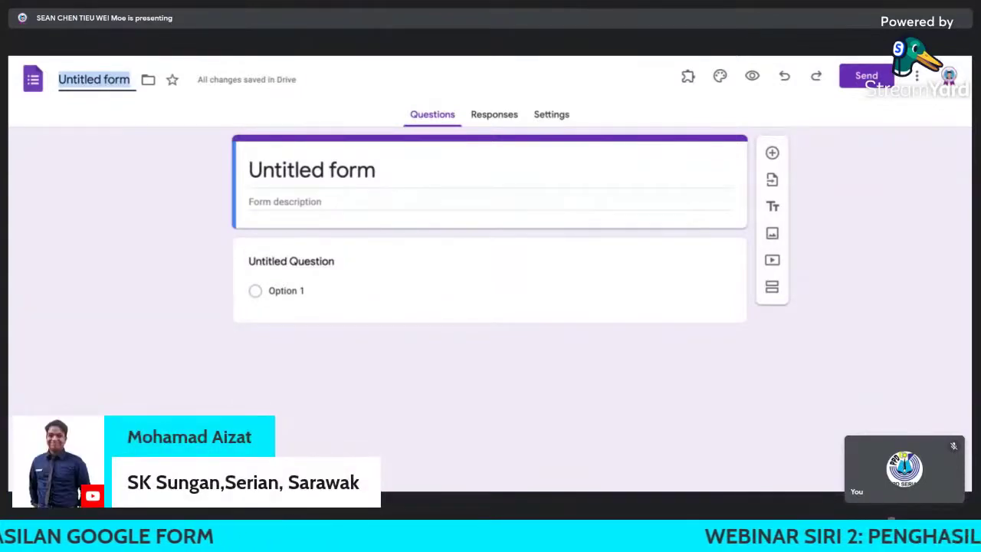
pyautogui.write('Masalah')
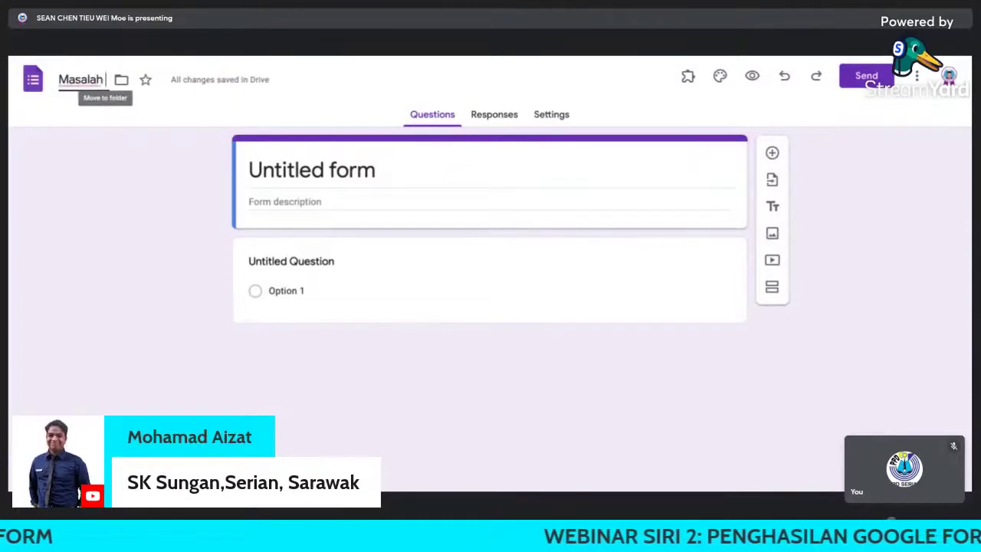
pyautogui.write(' Murid')
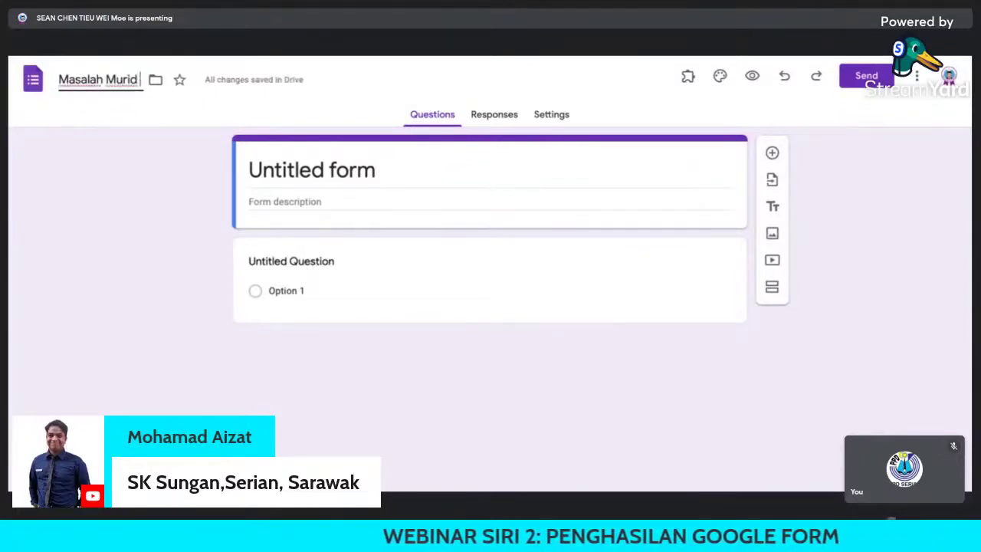
pyautogui.write(' in Sekola')
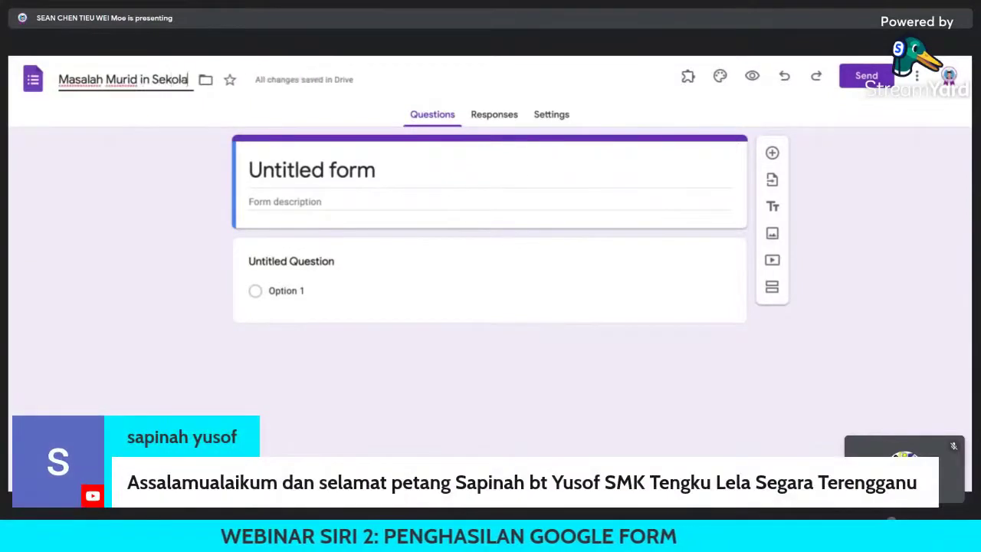
pyautogui.write('h')
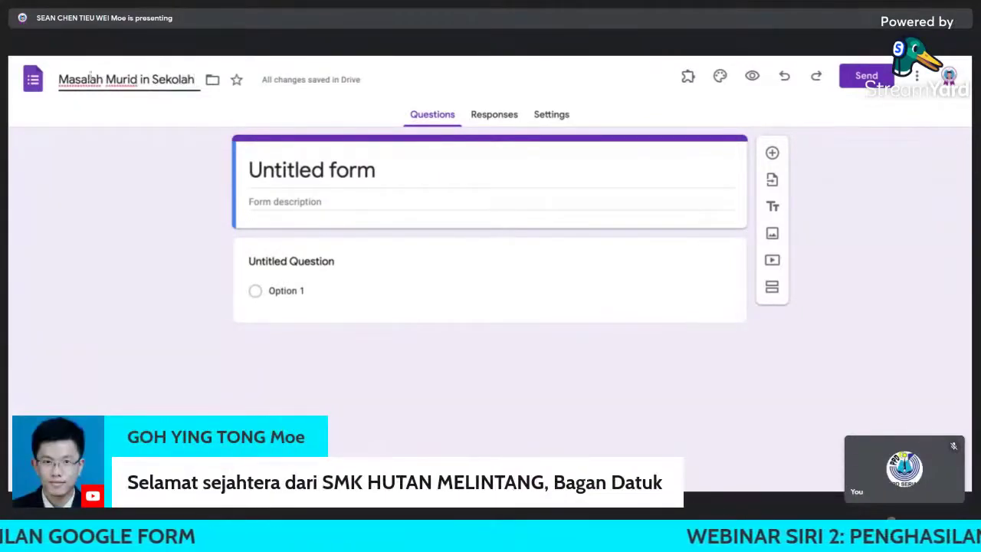
pyautogui.moveTo(74, 79)
pyautogui.mouseDown()
pyautogui.moveTo(195, 78)
pyautogui.moveTo(59, 79)
pyautogui.mouseUp()
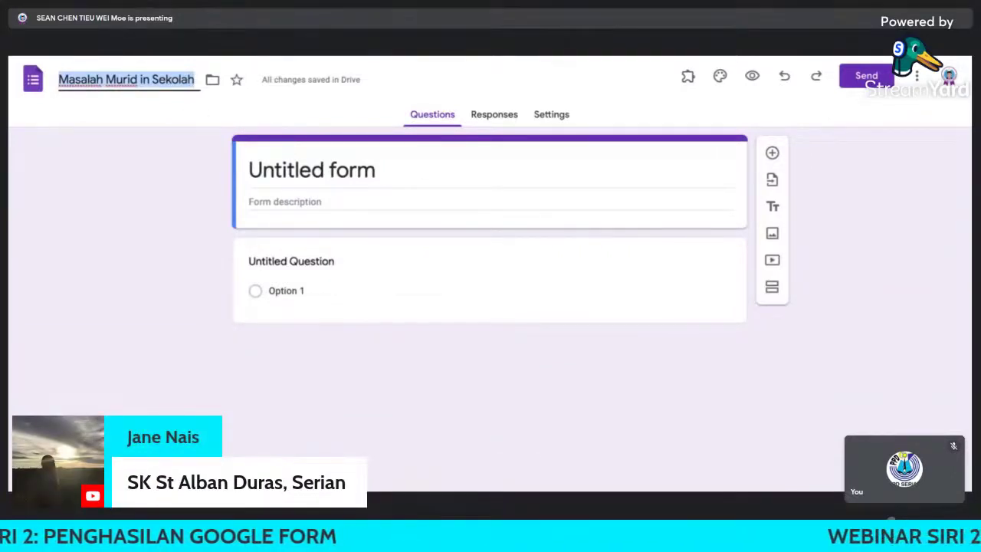
pyautogui.press('Return')
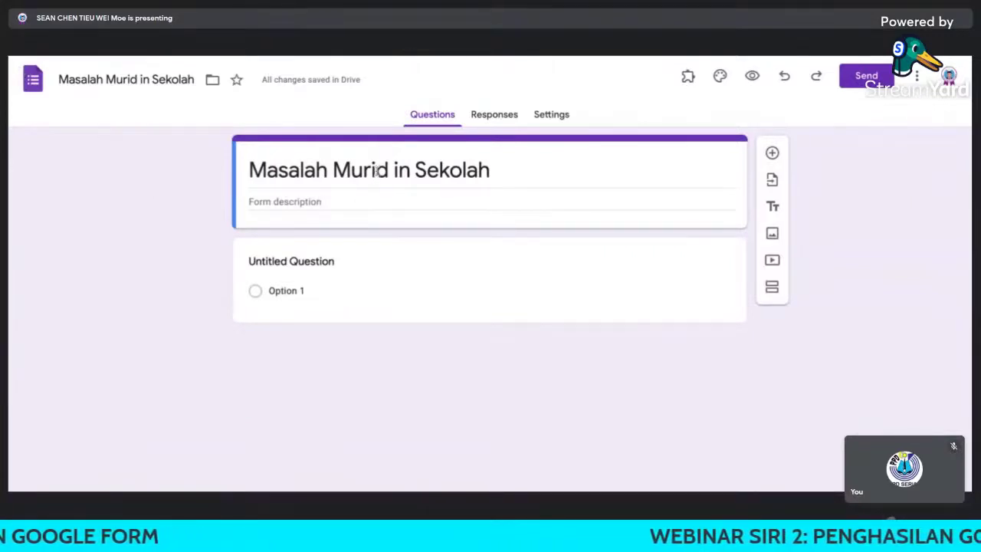
# Replace "Sekolah" with "Rumah" in the title heading on the form page
pyautogui.doubleClick(487, 170)
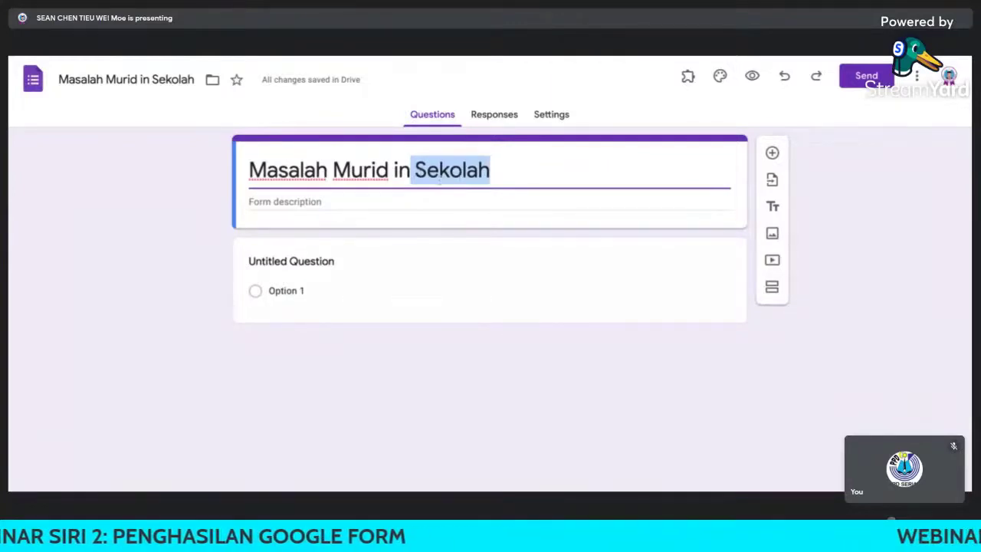
pyautogui.press('BackSpace')
pyautogui.write('Ru')
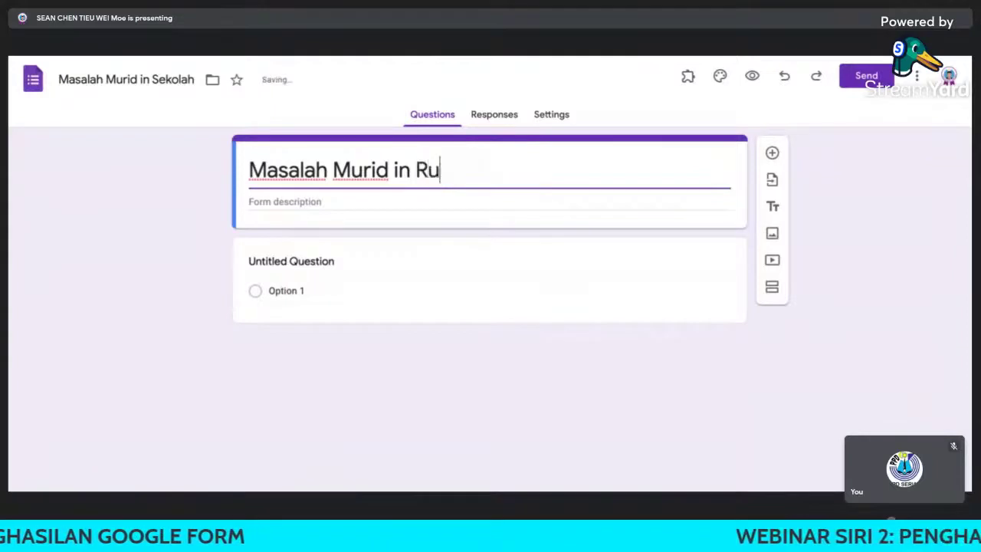
pyautogui.write('mah')
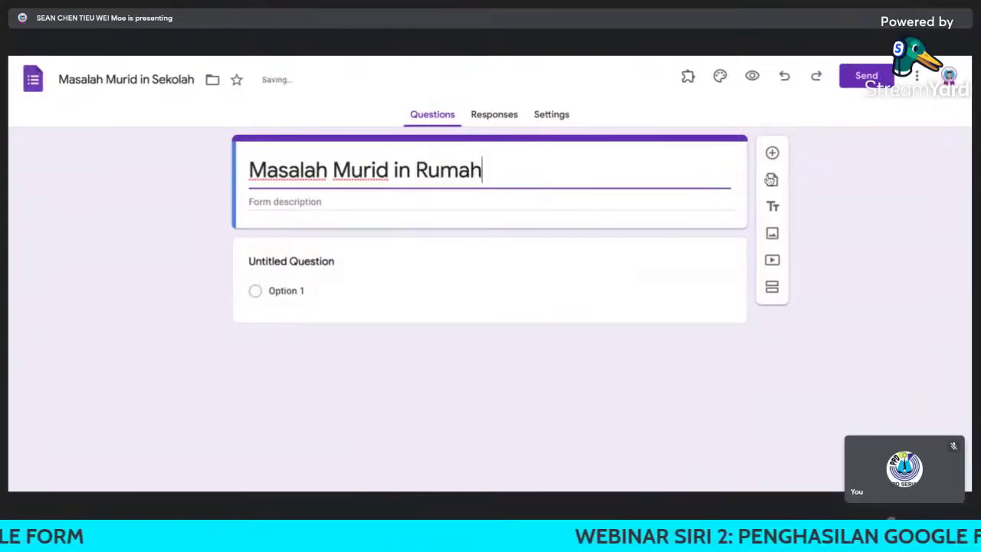
pyautogui.click(864, 184)
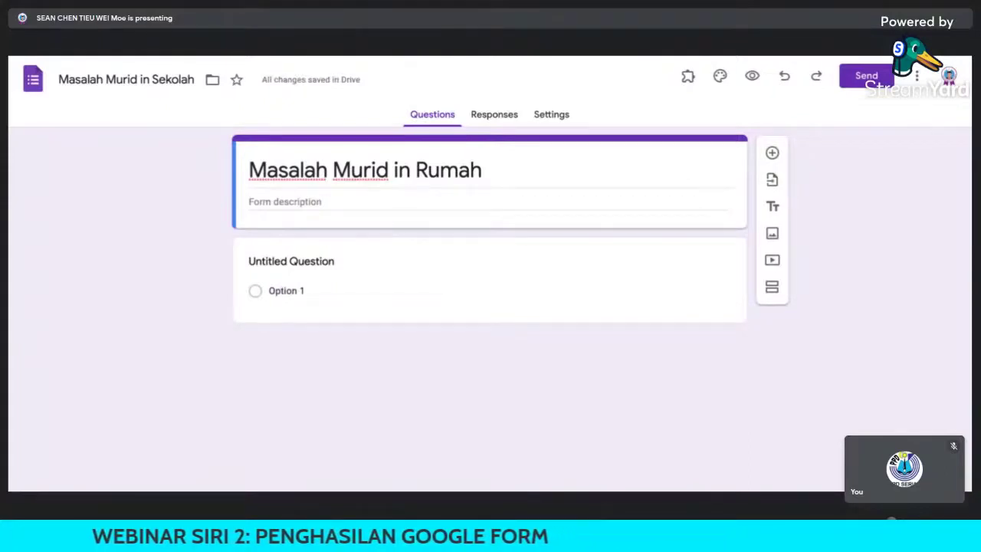
pyautogui.click(621, 167)
pyautogui.hotkey('shift', 'Left')
pyautogui.hotkey('shift', 'Left')
pyautogui.hotkey('shift', 'Left')
pyautogui.hotkey('shift', 'Left')
pyautogui.hotkey('shift', 'Left')
pyautogui.hotkey('shift', 'Left')
pyautogui.hotkey('shift', 'Left')
pyautogui.hotkey('shift', 'Left')
pyautogui.hotkey('shift', 'Left')
pyautogui.hotkey('shift', 'Left')
pyautogui.hotkey('shift', 'Left')
pyautogui.hotkey('shift', 'Left')
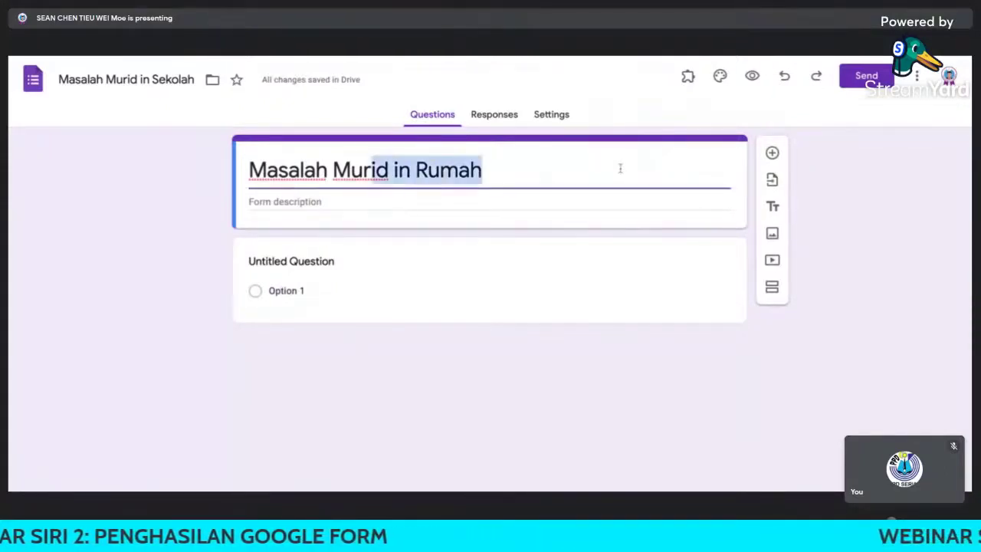
pyautogui.hotkey('shift', 'Left')
pyautogui.hotkey('shift', 'Left')
pyautogui.hotkey('shift', 'Left')
pyautogui.hotkey('shift', 'Left')
pyautogui.hotkey('shift', 'Left')
pyautogui.hotkey('shift', 'Left')
pyautogui.hotkey('shift', 'Left')
pyautogui.hotkey('shift', 'Left')
pyautogui.hotkey('shift', 'Left')
pyautogui.hotkey('shift', 'Left')
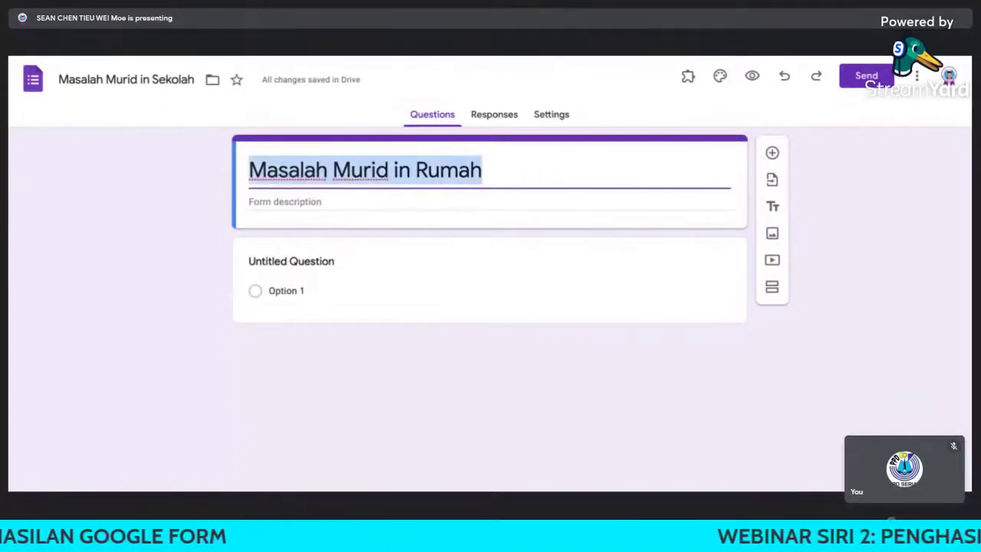
# Change the form's file name to "Masalah Murid in Rumah"
pyautogui.click(158, 76)
pyautogui.moveTo(152, 79); pyautogui.dragTo(195, 80)
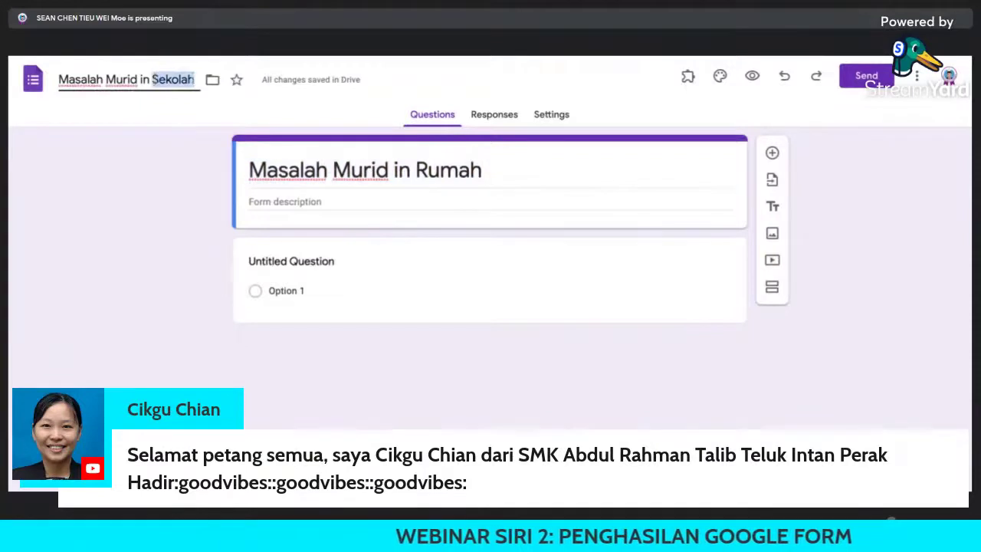
pyautogui.write('Rumah')
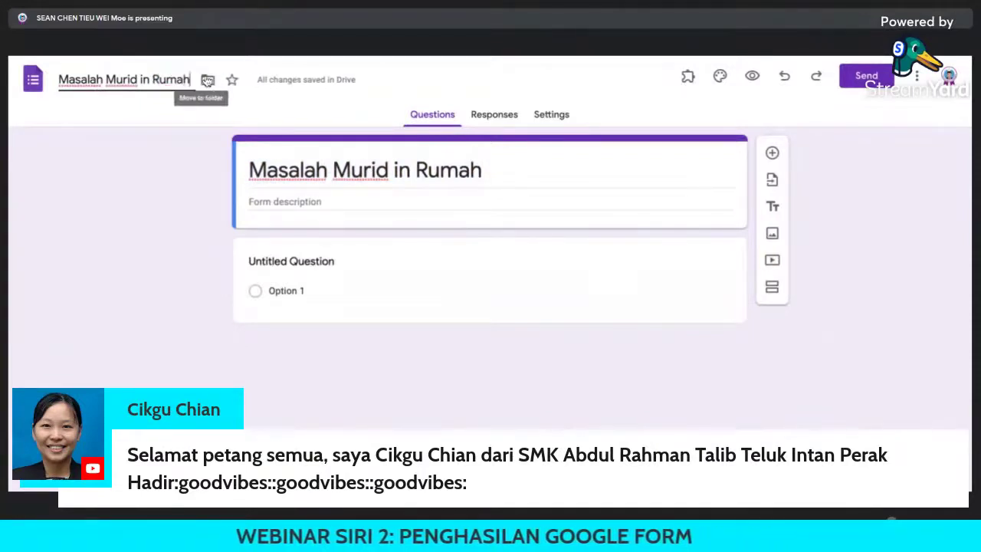
pyautogui.click(887, 277)
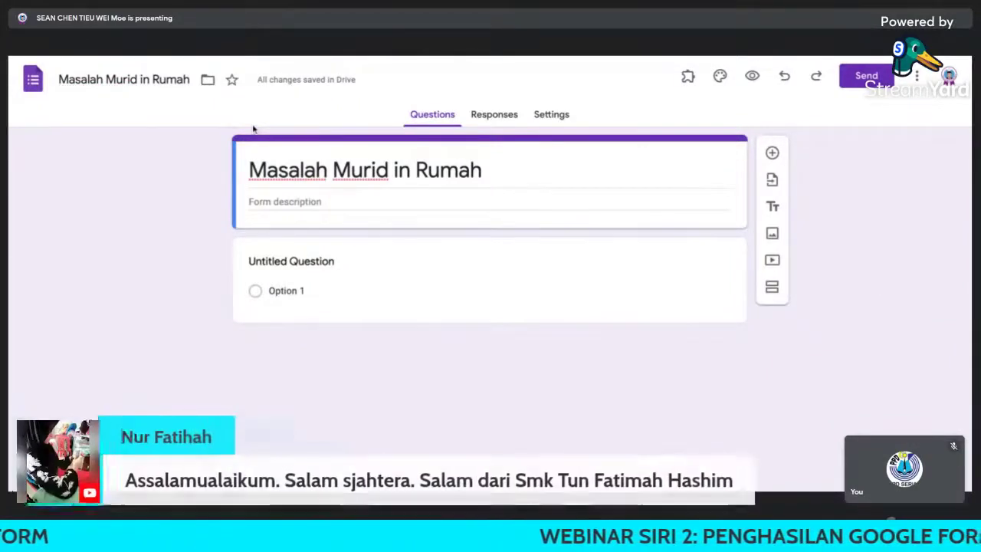
# Rename the form file as "Colours"
pyautogui.moveTo(187, 76); pyautogui.dragTo(60, 80)
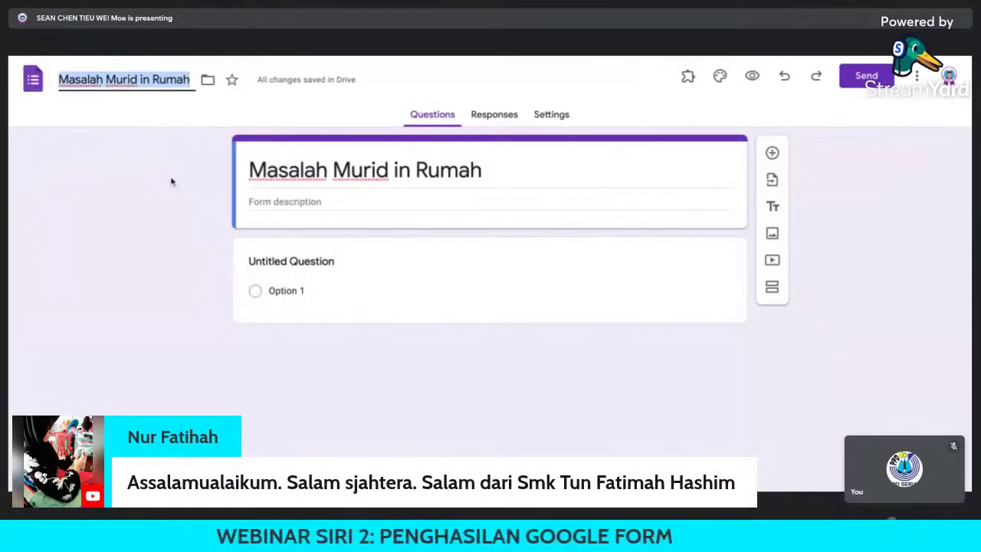
pyautogui.write('Col')
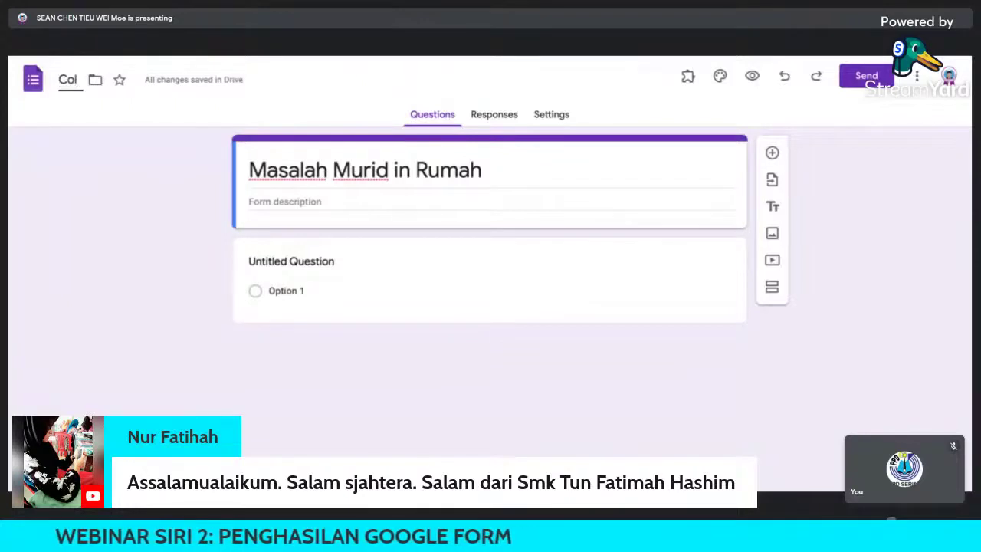
pyautogui.write('ours')
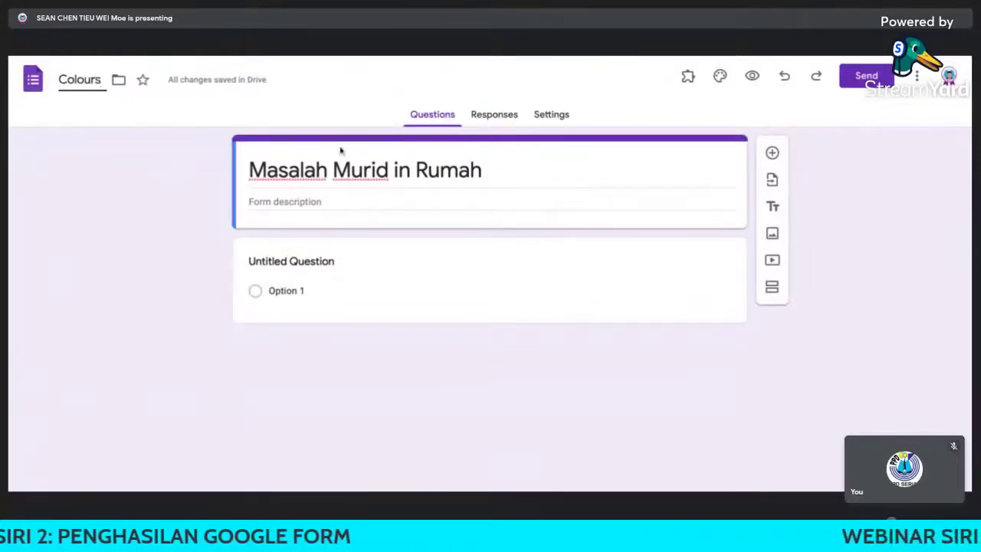
pyautogui.press('Return')
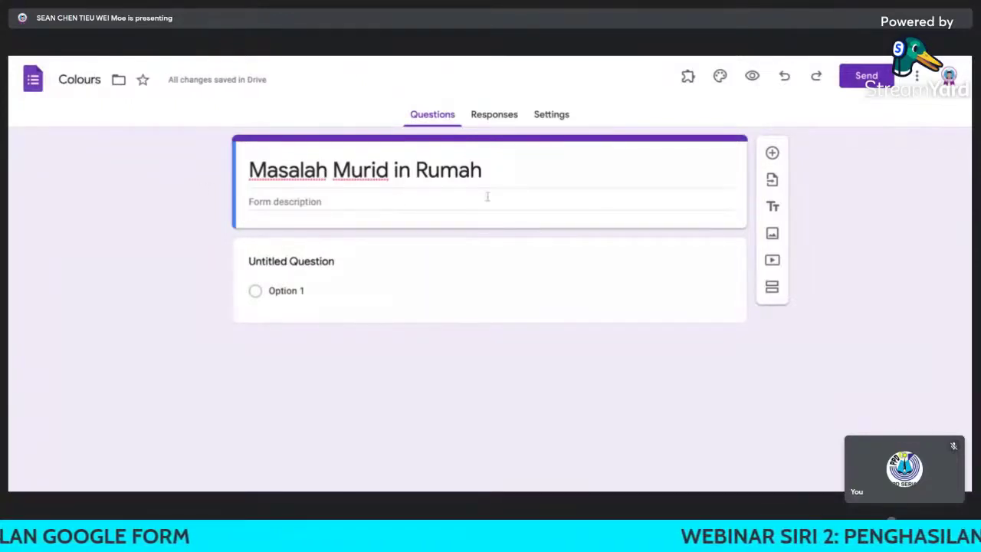
# Replace the whole title heading on the form page with "Colours"
pyautogui.click(486, 170)
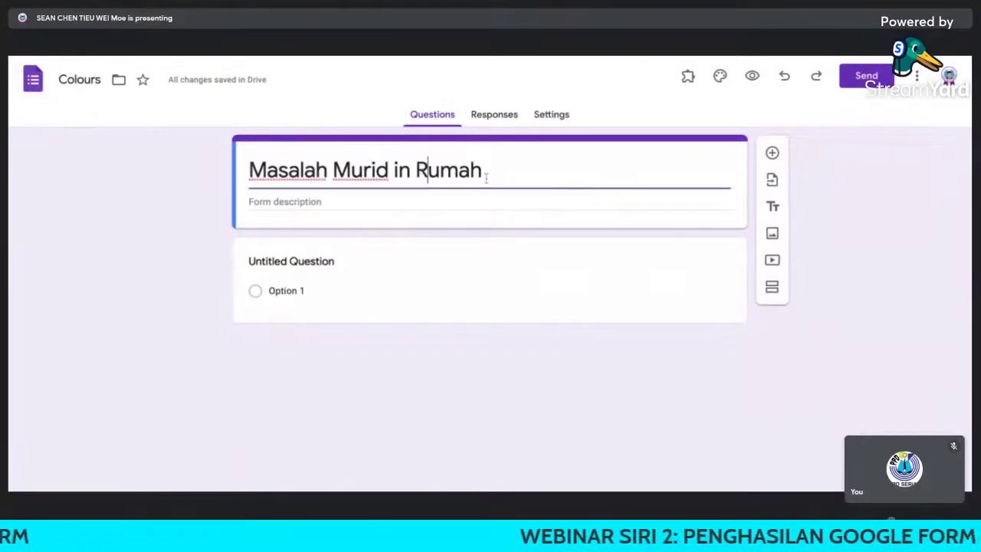
pyautogui.moveTo(486, 170); pyautogui.dragTo(269, 157)
pyautogui.write('Colours')
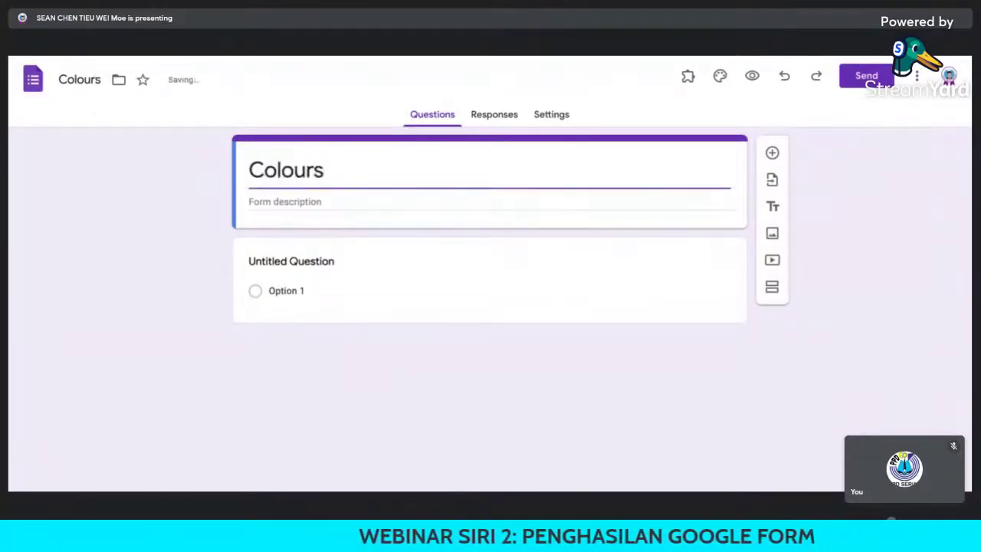
# Enter the form description "Dalam quiz ini, murid dihendaki memilih satu jawapan yang betul."
pyautogui.click(344, 202)
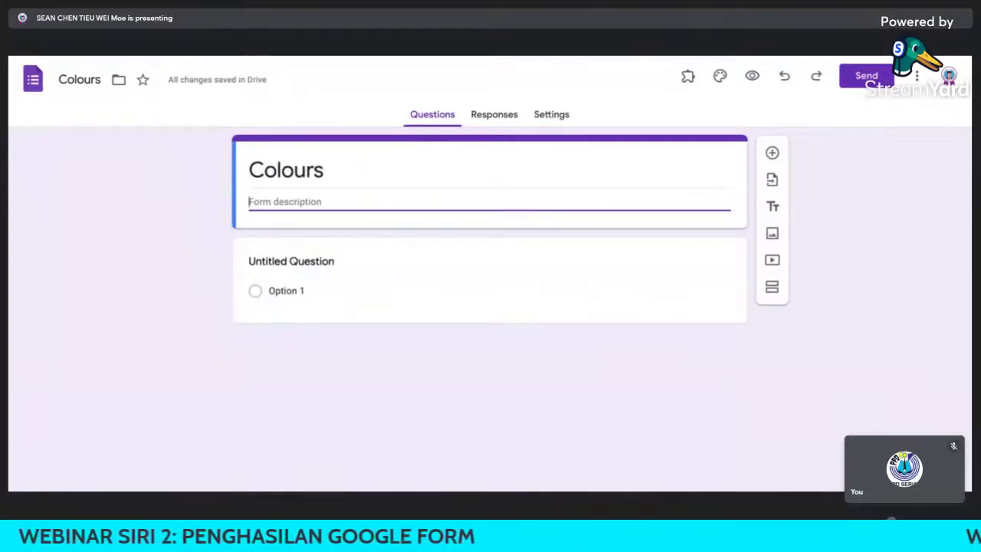
pyautogui.write('Dalam s')
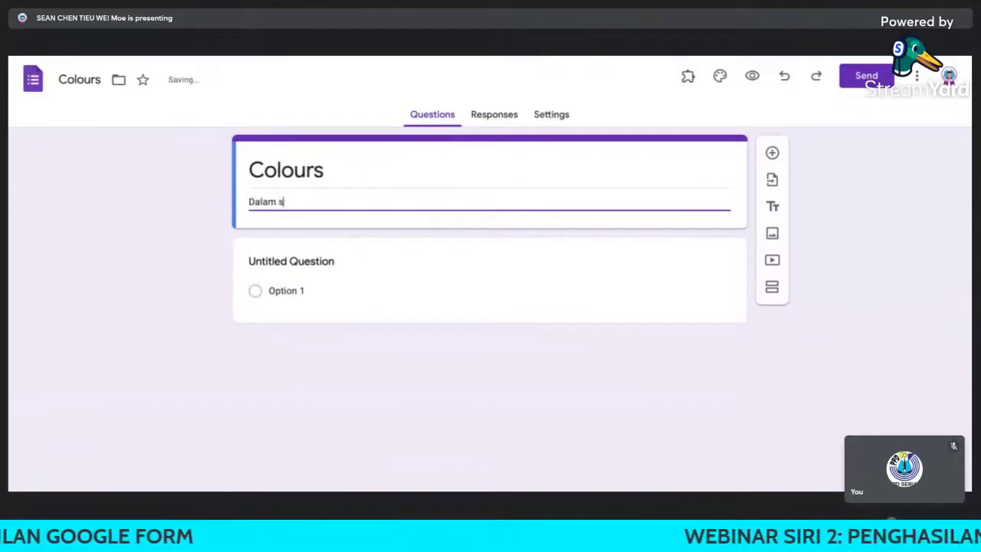
pyautogui.press('BackSpace')
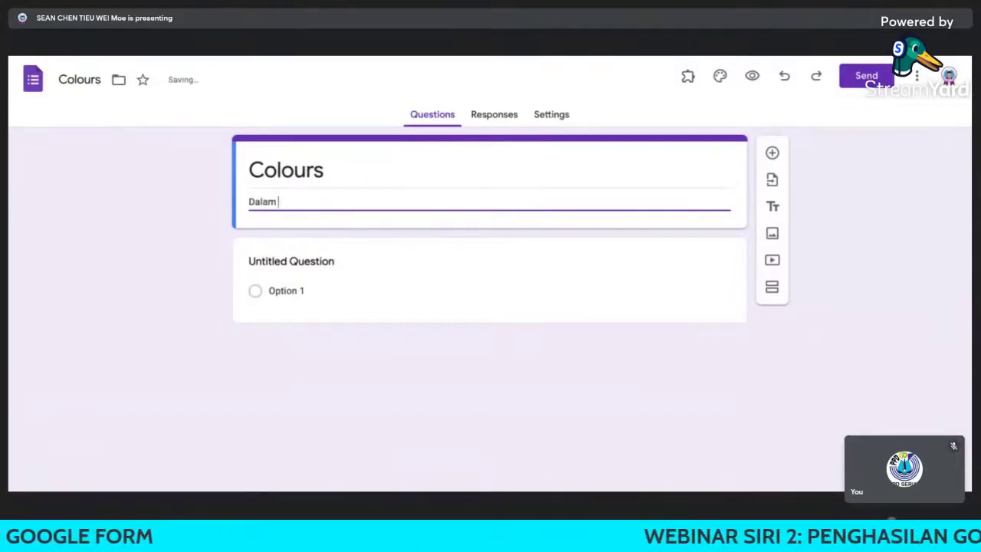
pyautogui.write('quiz ini, murid ')
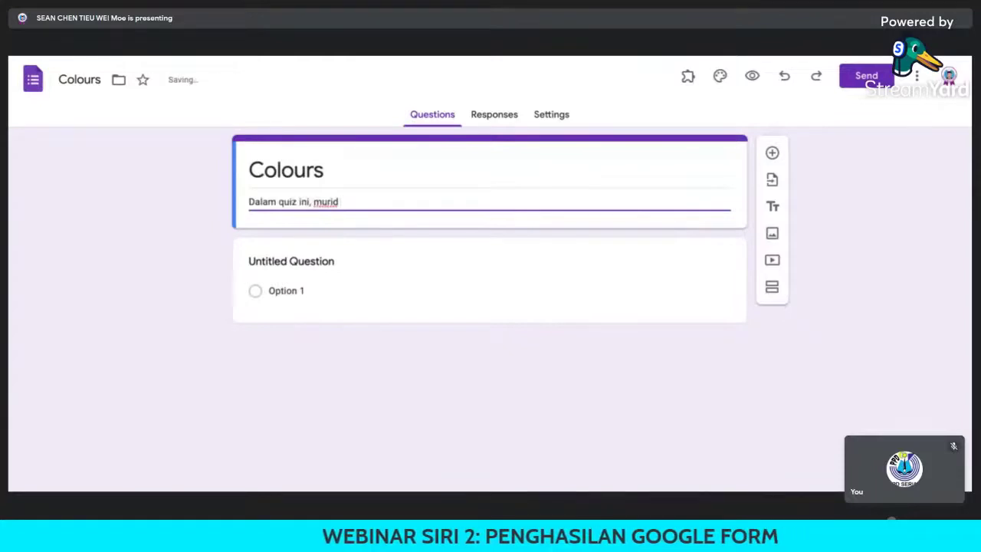
pyautogui.write('dihendak')
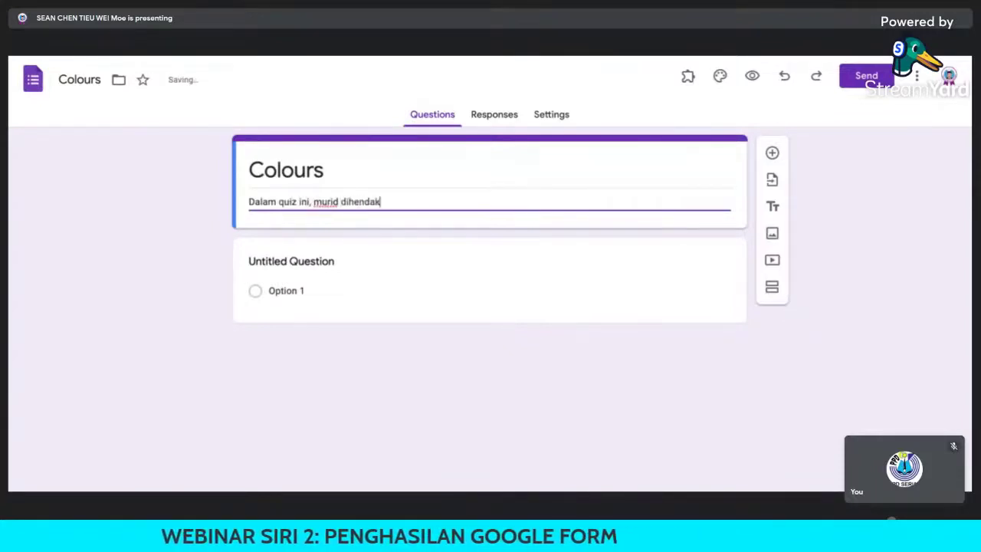
pyautogui.write('i memilih satu j')
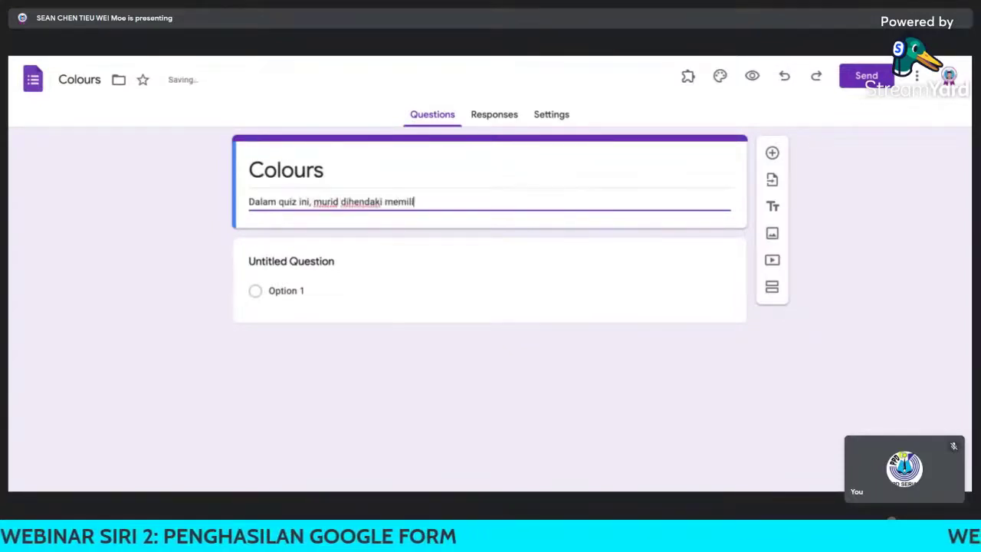
pyautogui.write('awapan')
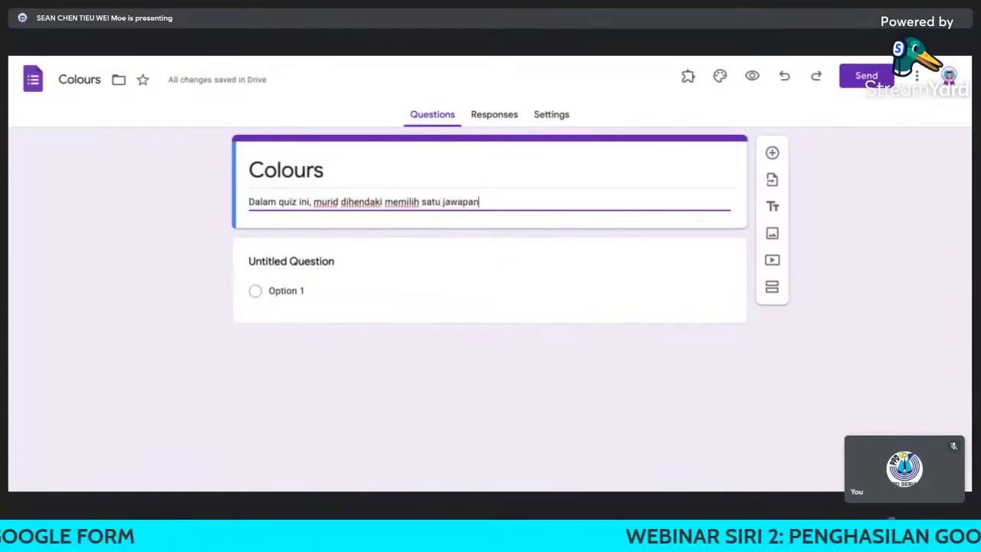
pyautogui.write(' yang betul.')
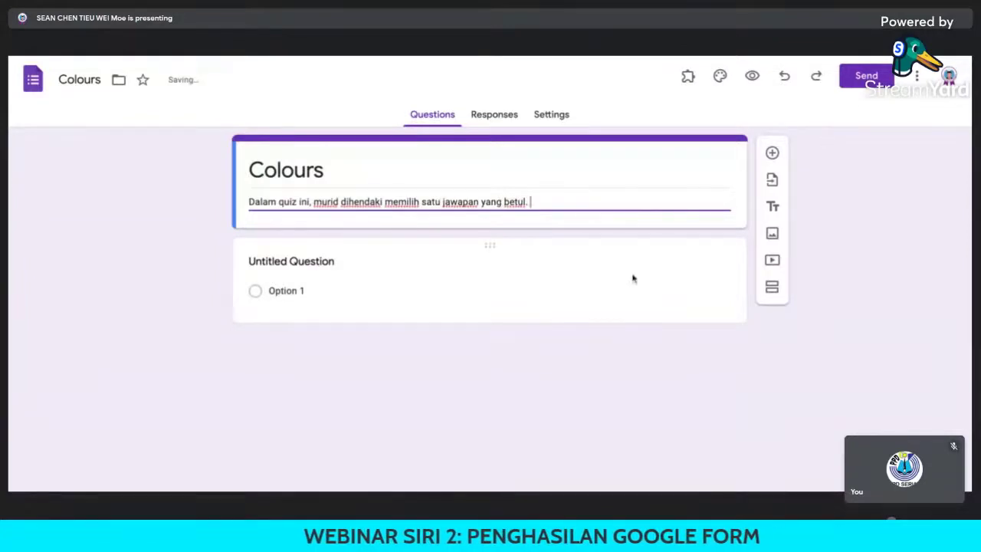
pyautogui.click(929, 250)
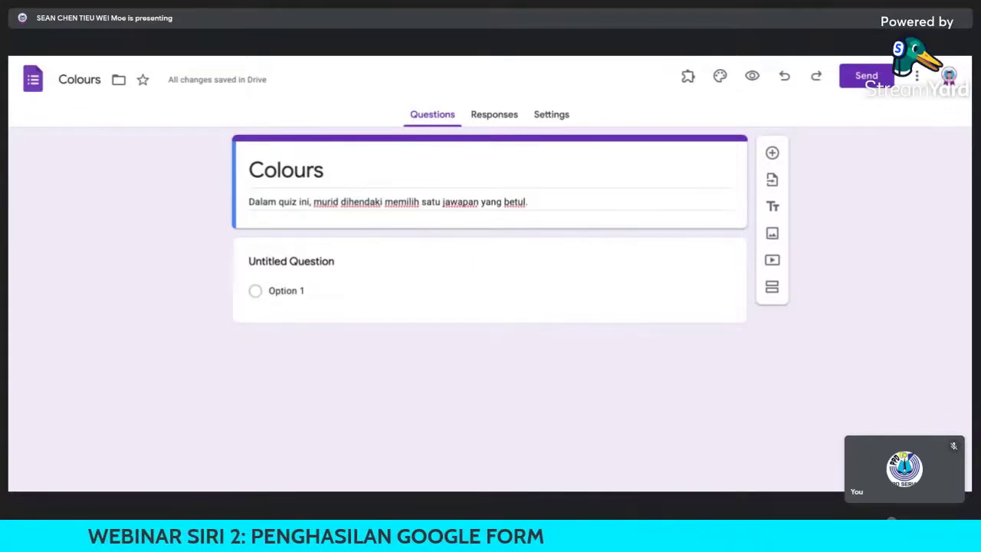
# Make the form a quiz in its settings and set the default question point value to 2 points
pyautogui.click(557, 124)
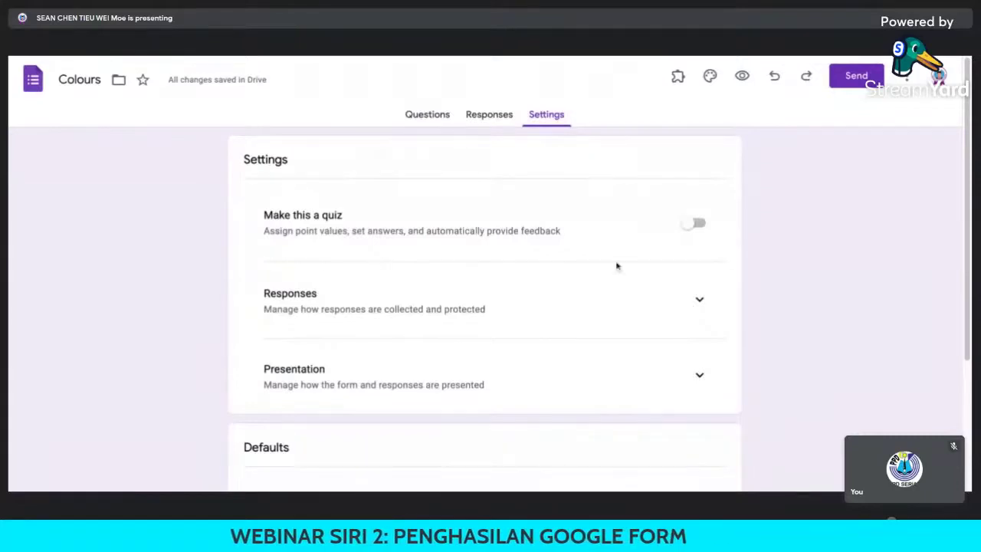
pyautogui.click(697, 223)
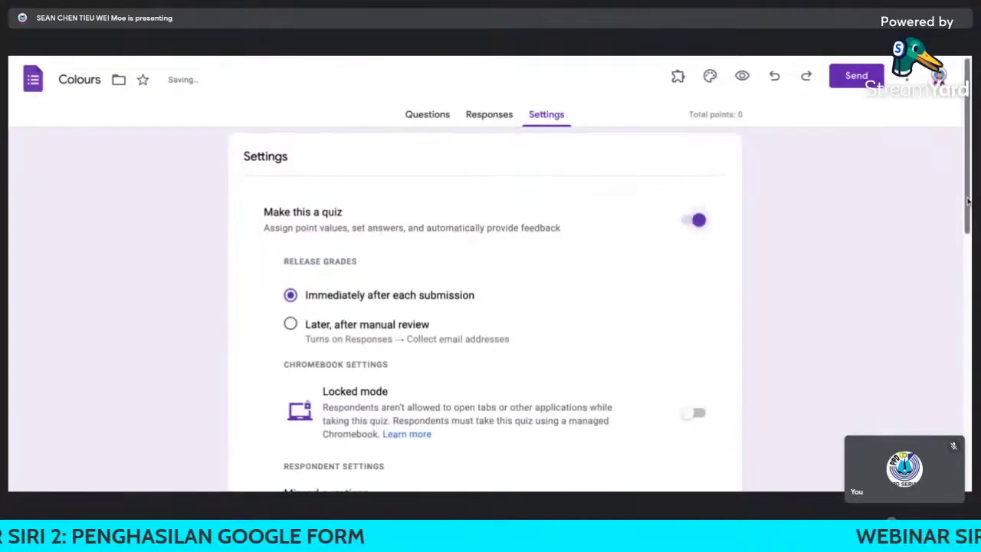
pyautogui.scroll(-2, 968, 200)
pyautogui.scroll(1, 485, 306)
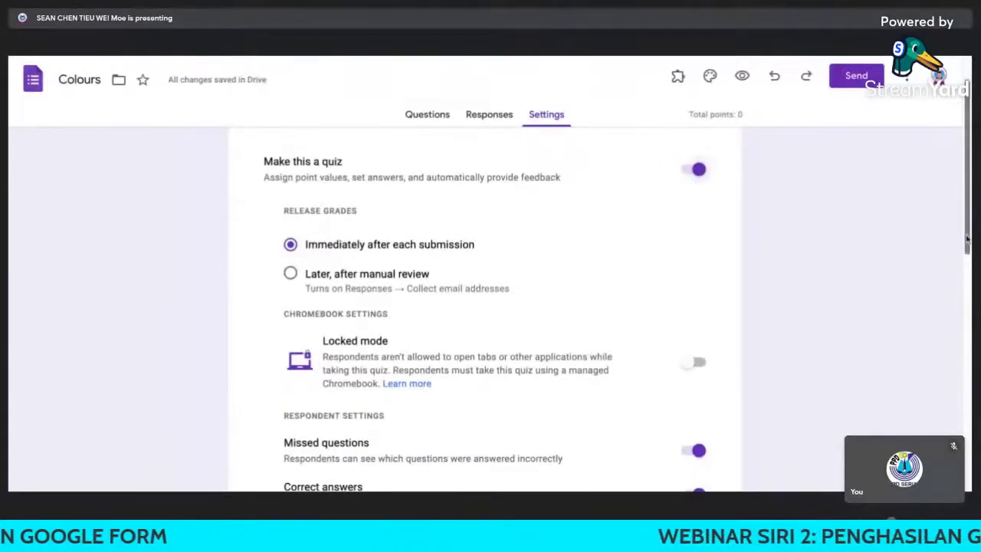
pyautogui.scroll(-1, 967, 239)
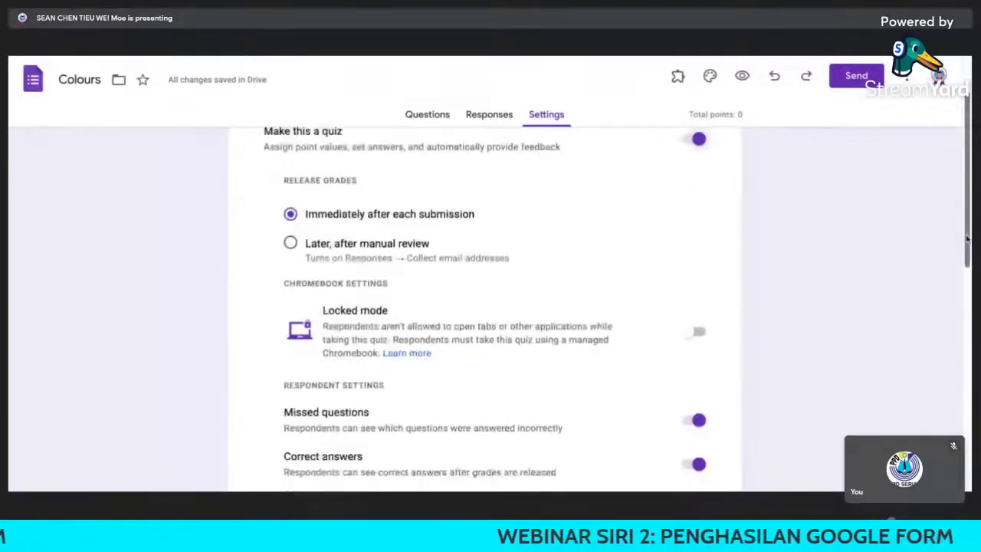
pyautogui.scroll(-2, 629, 282)
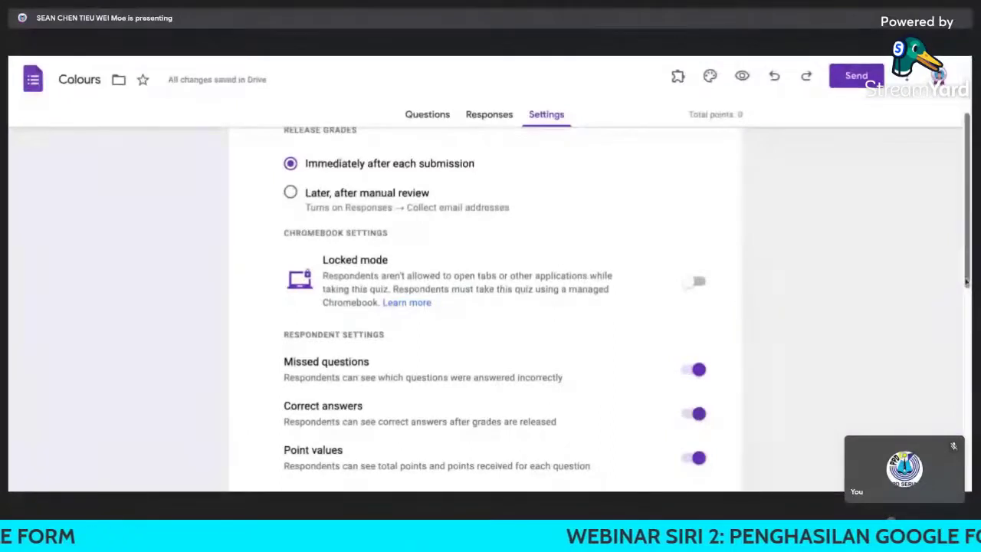
pyautogui.scroll(-2, 966, 282)
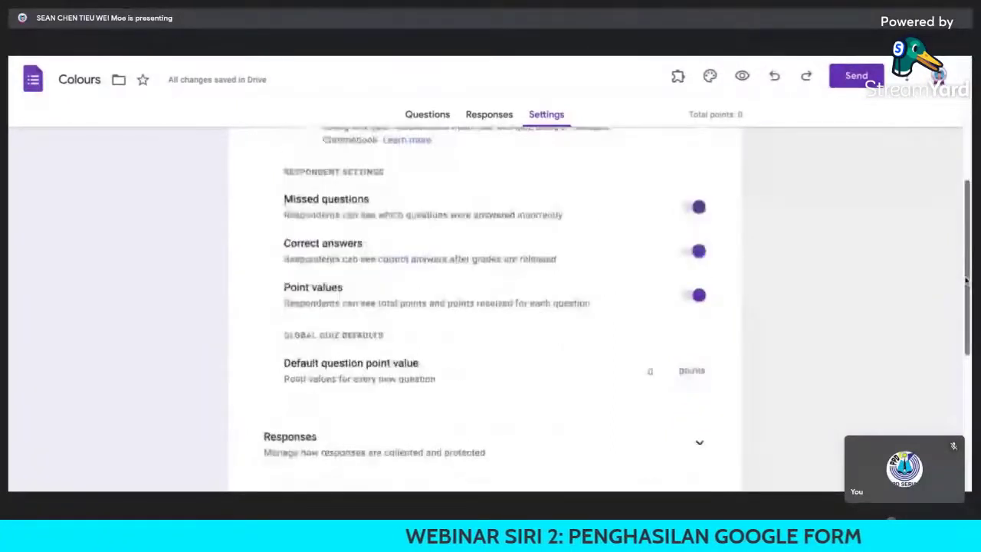
pyautogui.scroll(-1, 967, 292)
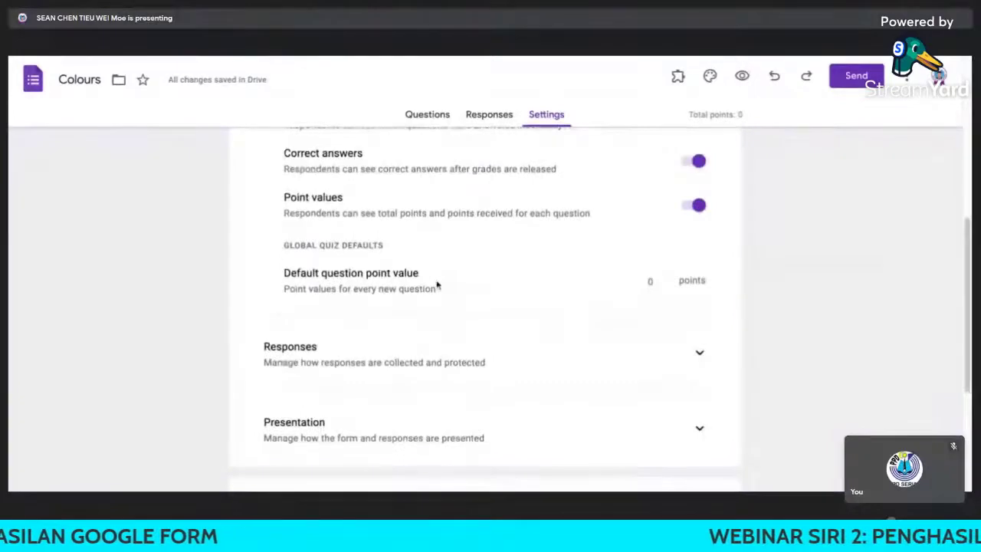
pyautogui.click(655, 282)
pyautogui.write('20')
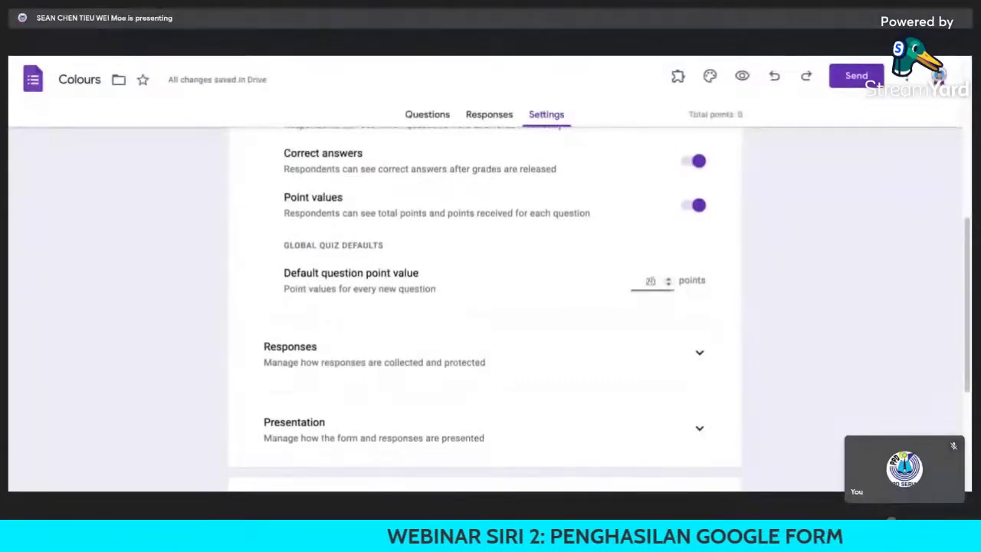
pyautogui.press('BackSpace')
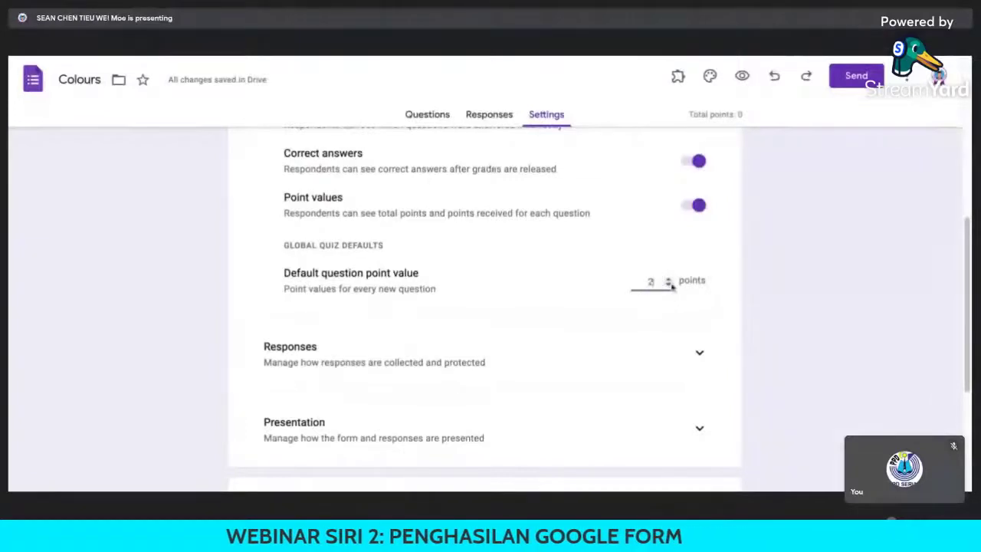
pyautogui.click(800, 304)
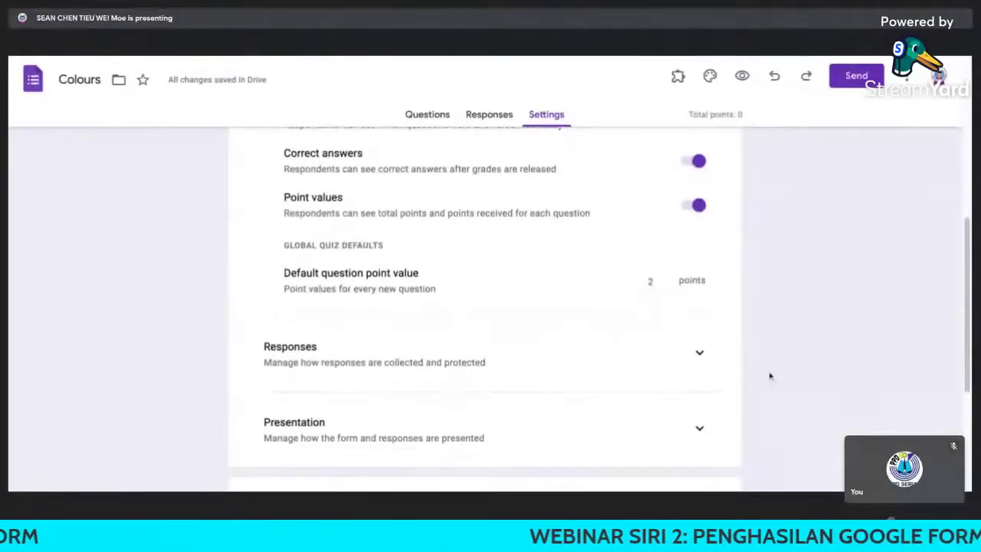
# In the response settings, switch the Ministry Of Education Malaysia user restriction off and on again, and response editing on and off again
pyautogui.click(700, 355)
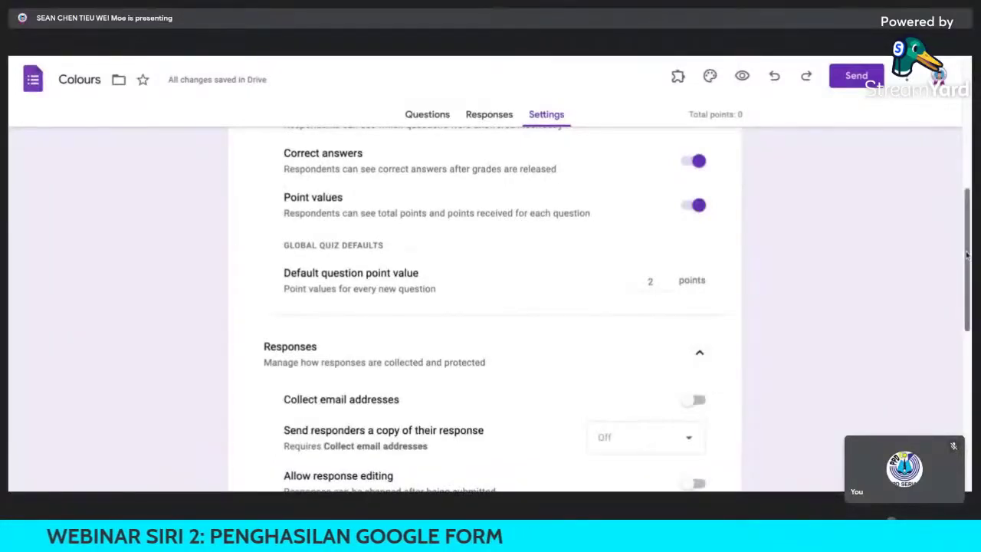
pyautogui.scroll(-1, 968, 255)
pyautogui.scroll(-1, 967, 255)
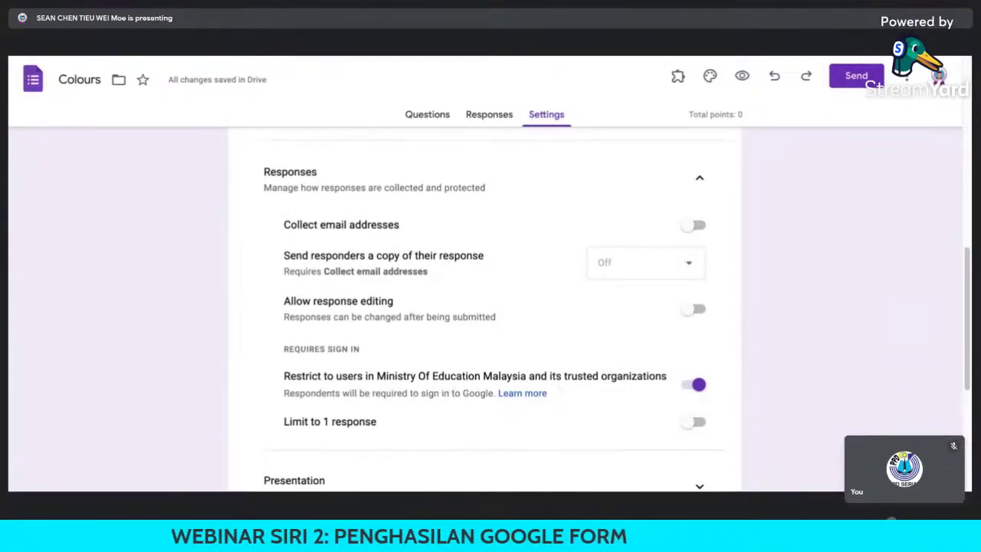
pyautogui.click(701, 387)
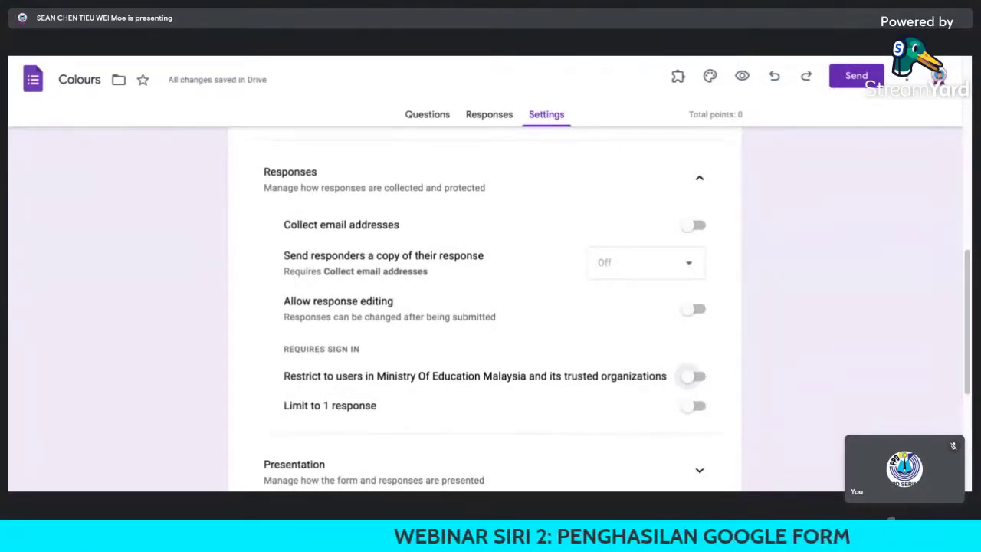
pyautogui.click(698, 377)
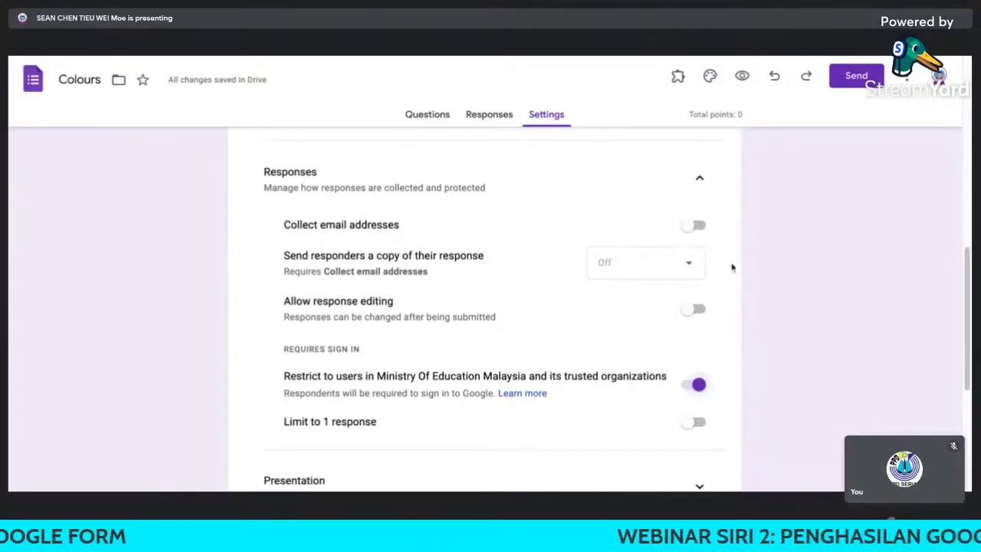
pyautogui.click(697, 311)
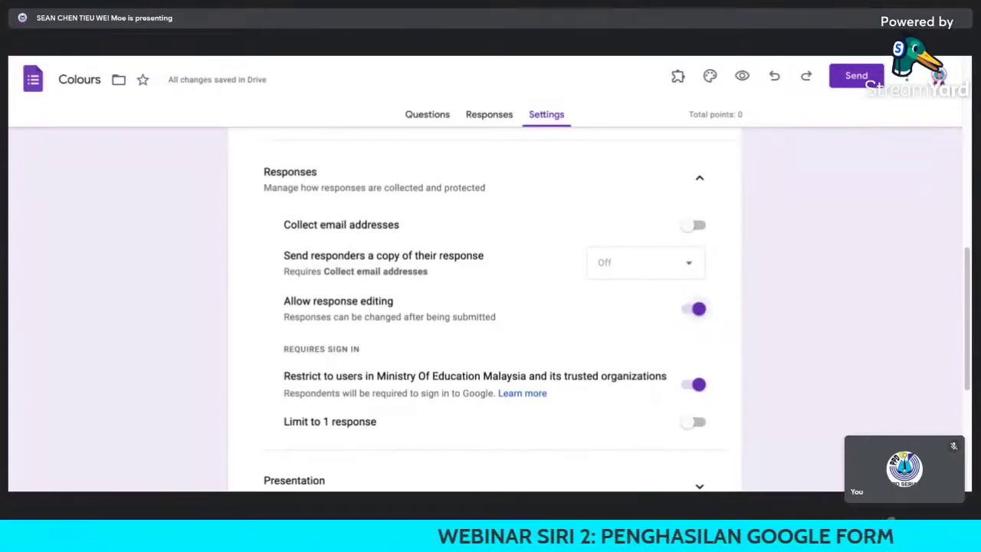
pyautogui.click(696, 309)
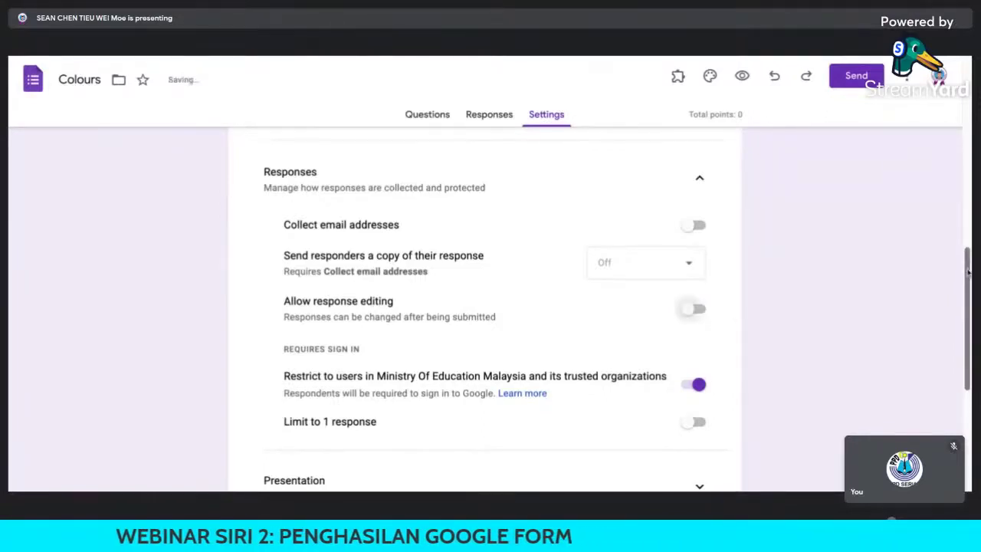
# In the presentation settings, save the confirmation message "Thank you for answering this survey!" followed by the teacher's name between tildes
pyautogui.scroll(-1, 967, 272)
pyautogui.scroll(-2, 967, 272)
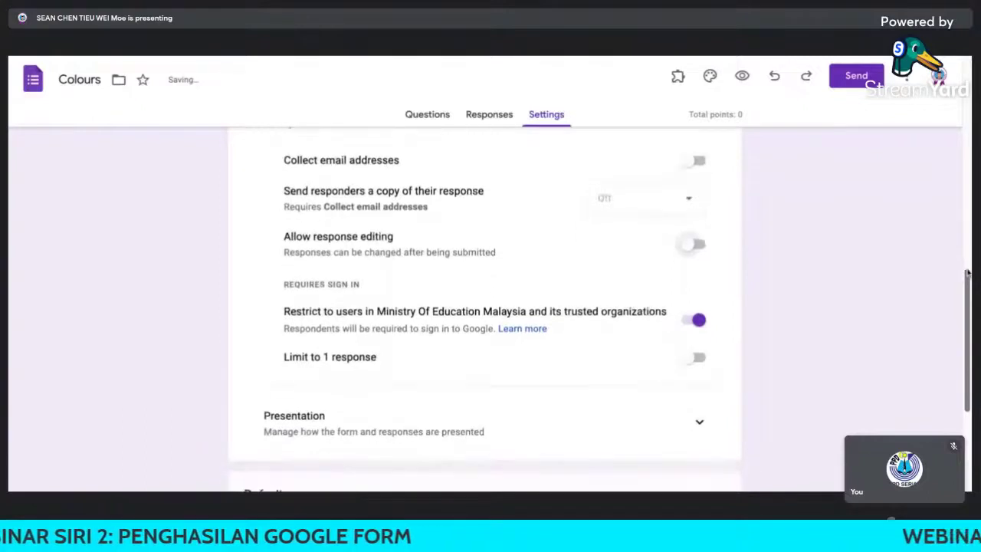
pyautogui.scroll(-3, 967, 300)
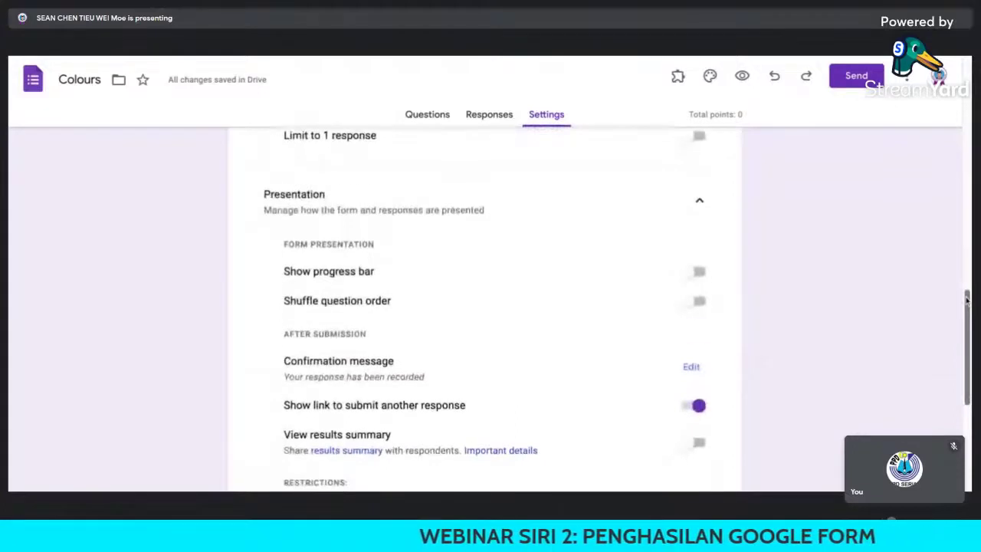
pyautogui.scroll(-1, 744, 292)
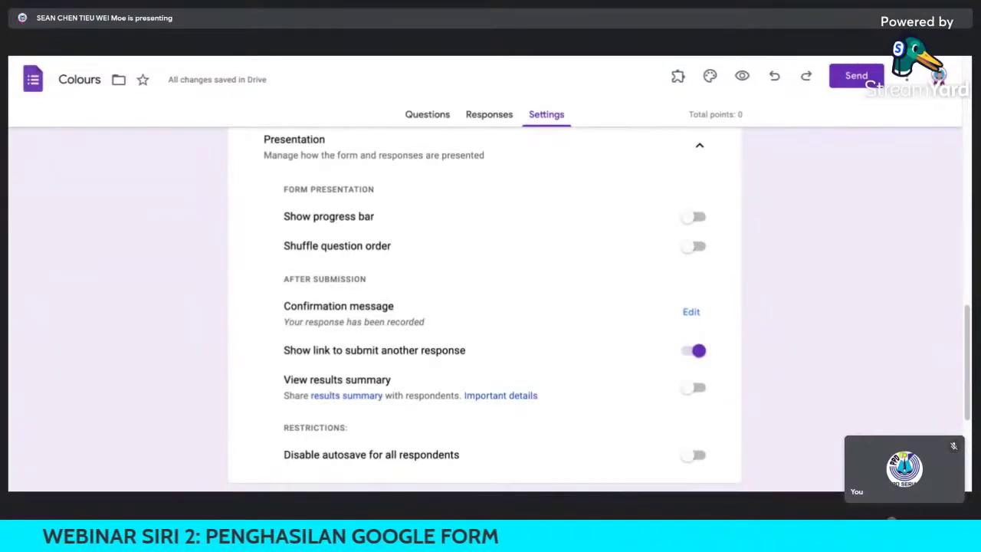
pyautogui.click(691, 312)
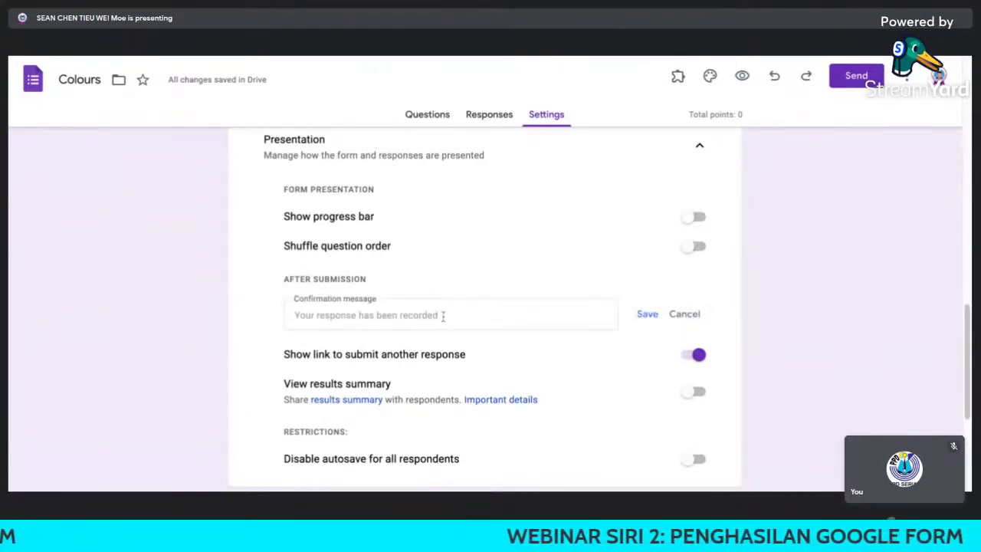
pyautogui.click(442, 317)
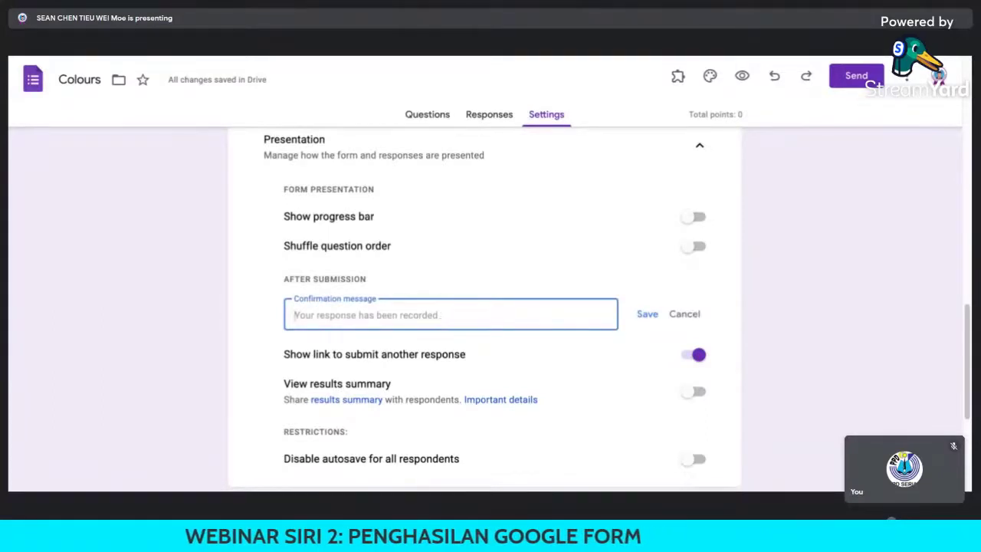
pyautogui.write('Thank')
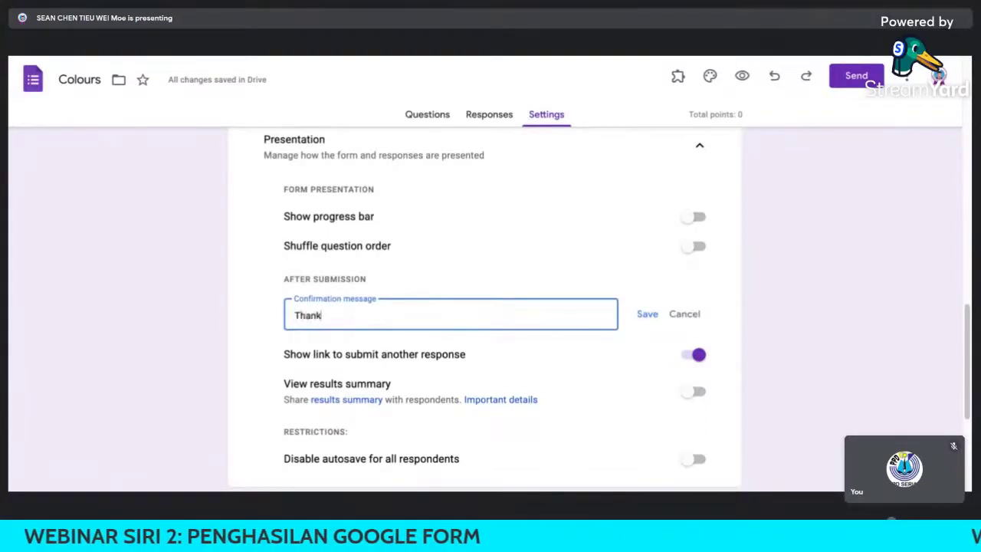
pyautogui.write(' you for an')
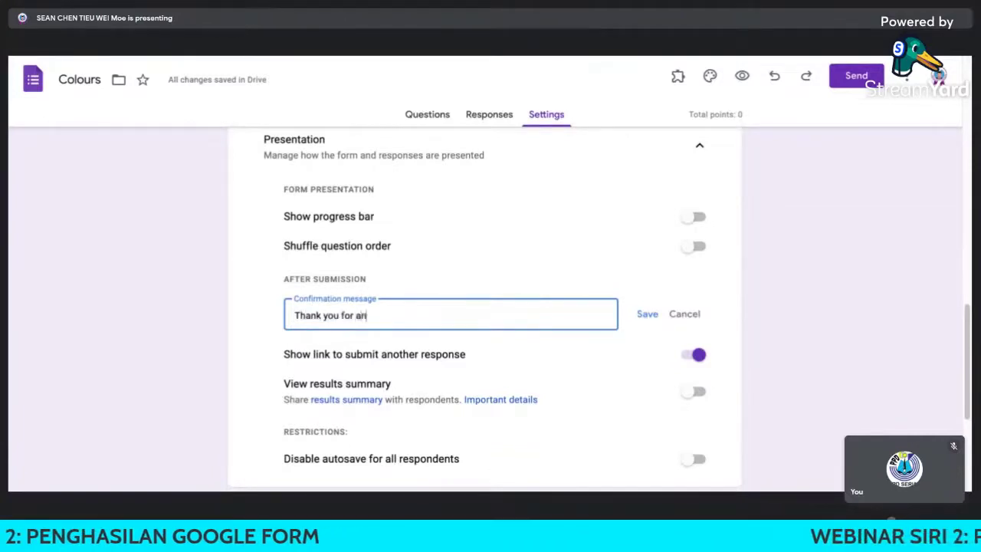
pyautogui.write('swering th')
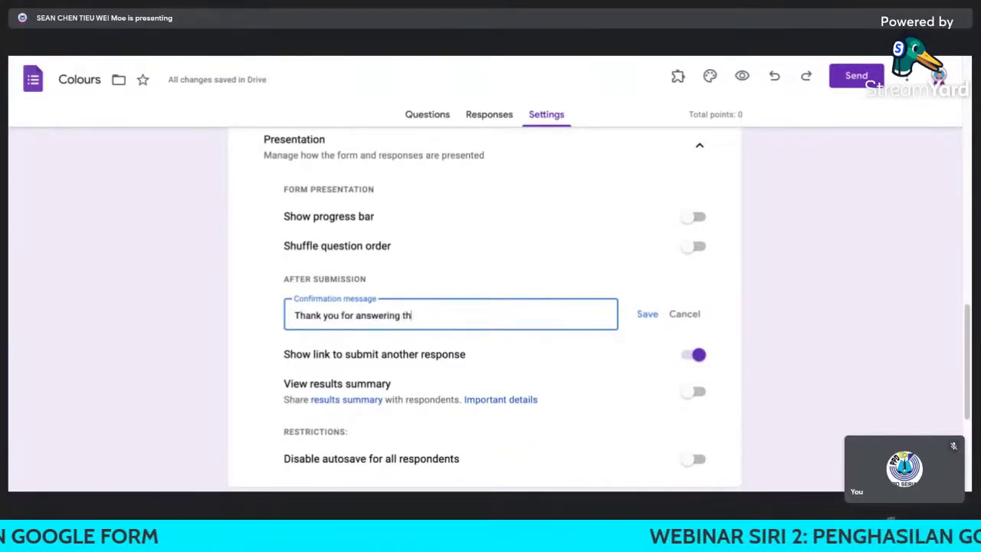
pyautogui.write('is survey!')
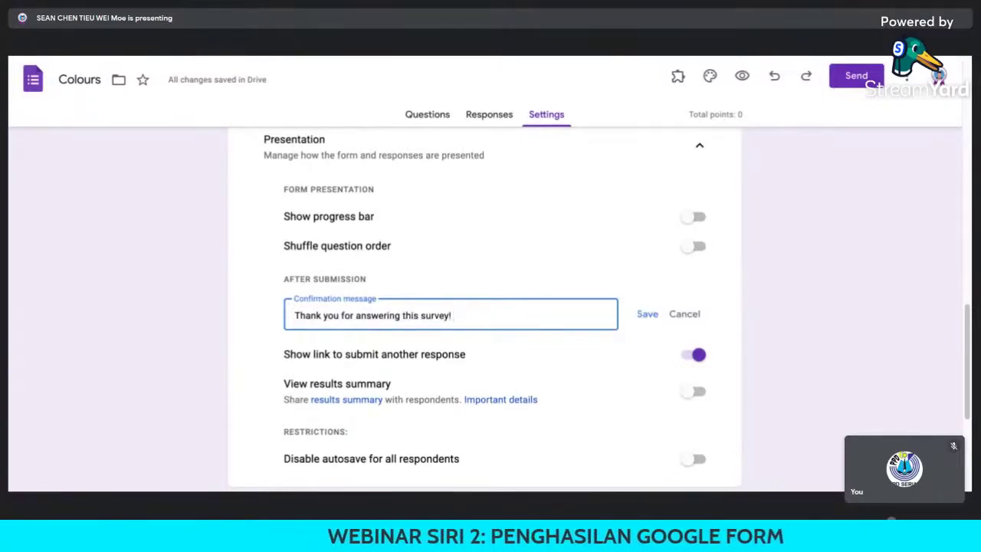
pyautogui.write(' ~M')
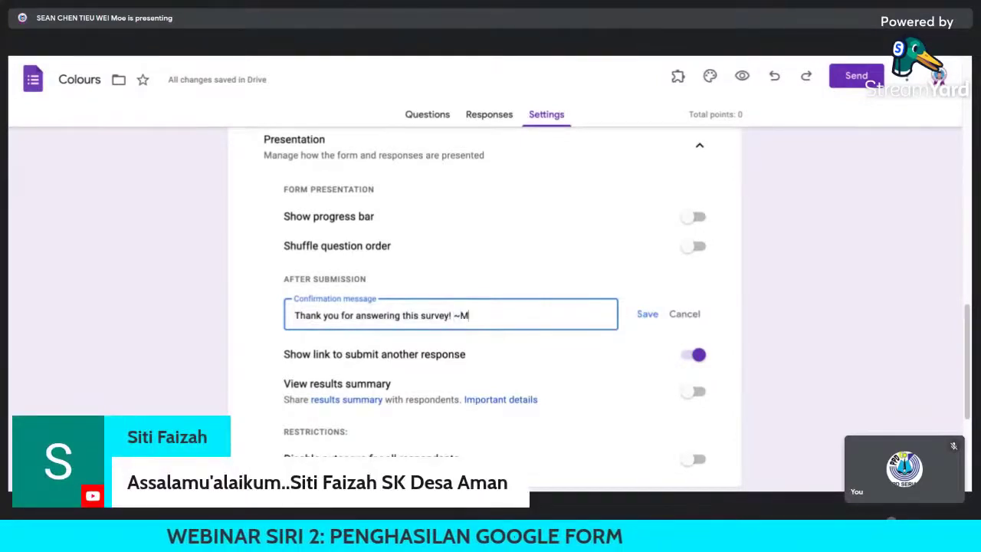
pyautogui.write('r. Chen ')
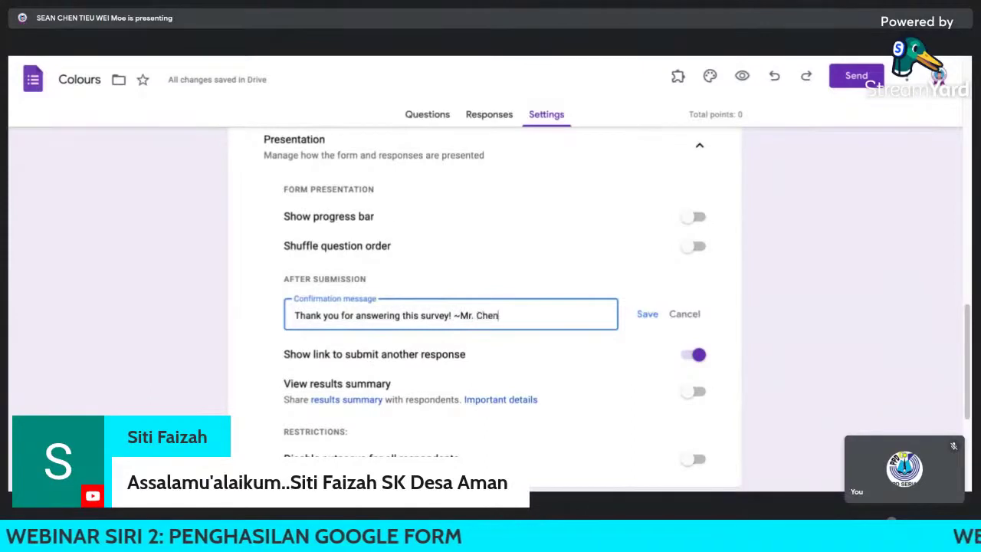
pyautogui.write('~')
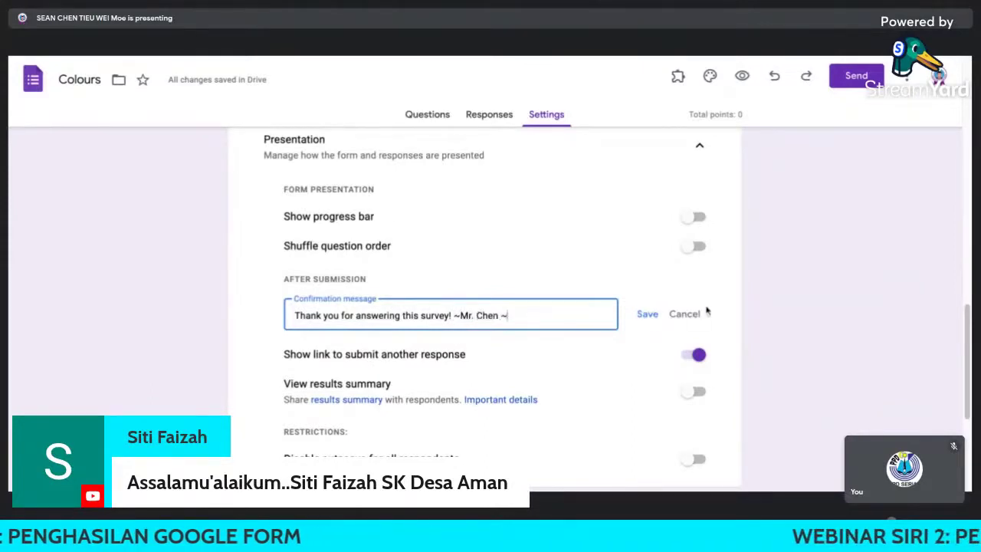
pyautogui.click(757, 299)
pyautogui.click(647, 316)
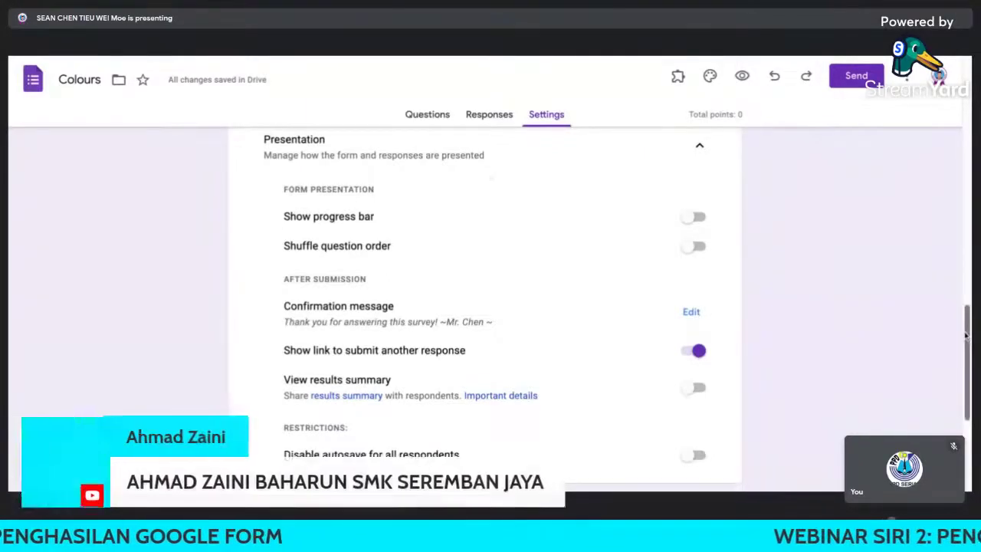
# Review the presentation, response and quiz settings from the end of the page back up to the grade release options
pyautogui.scroll(-2, 966, 335)
pyautogui.scroll(3, 965, 334)
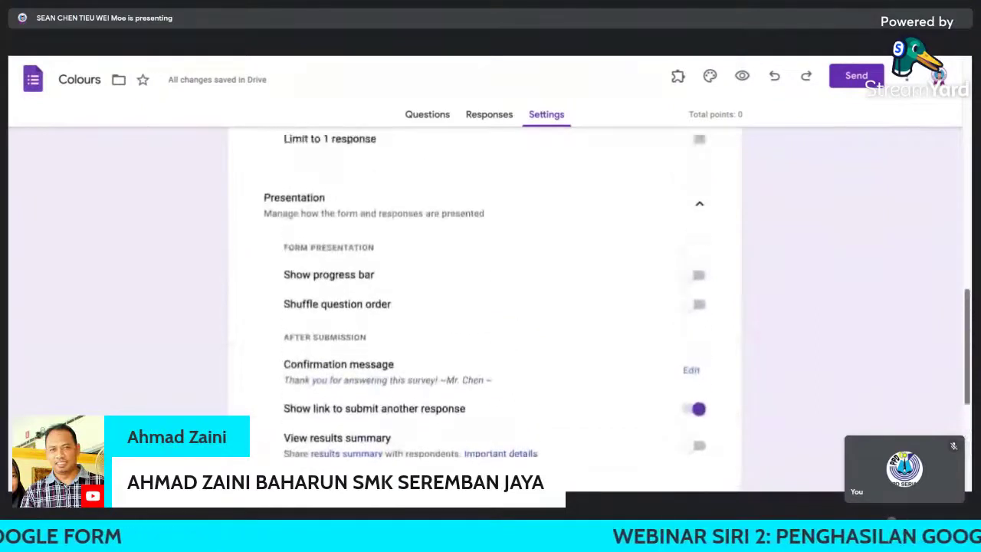
pyautogui.scroll(2, 498, 314)
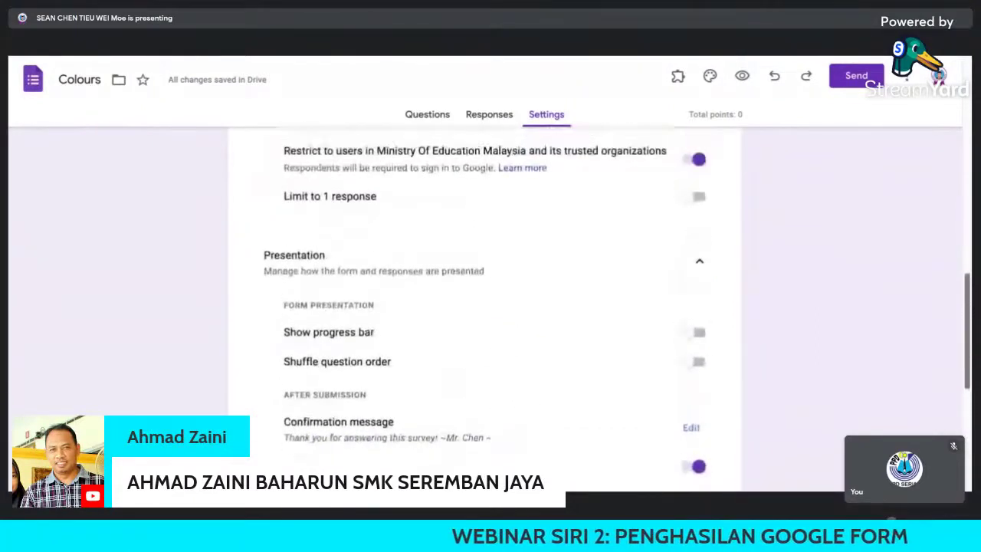
pyautogui.scroll(3, 491, 306)
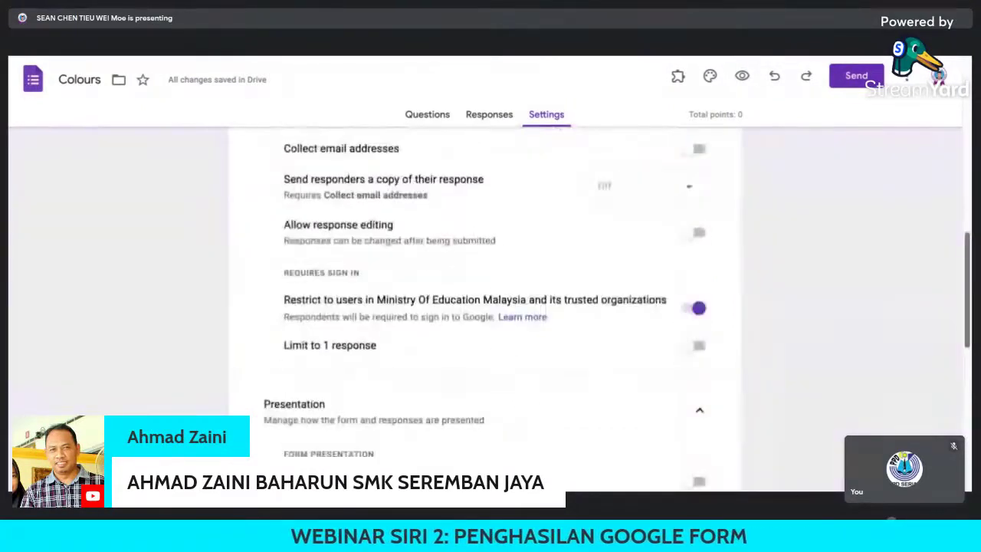
pyautogui.scroll(1, 490, 307)
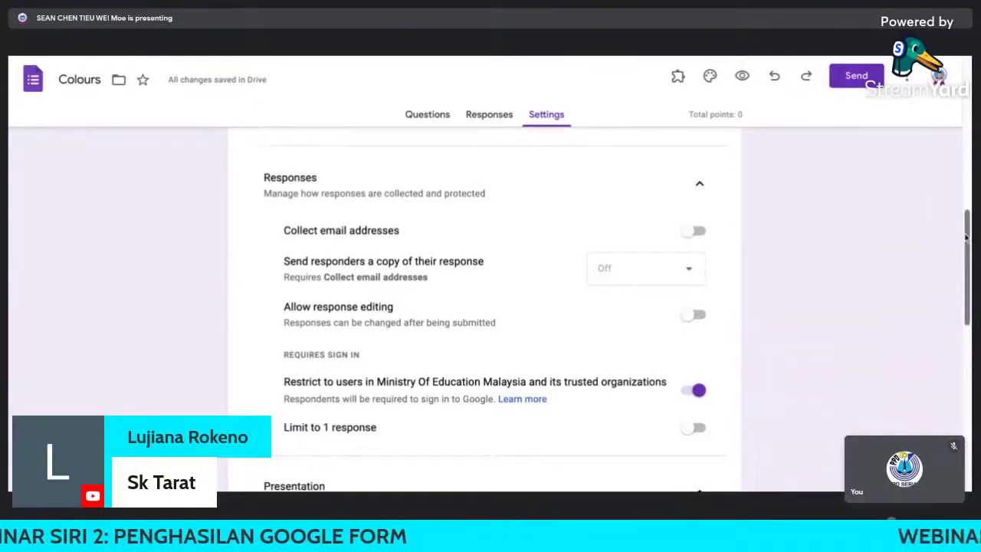
pyautogui.moveTo(966, 238); pyautogui.dragTo(966, 140)
pyautogui.scroll(-1, 484, 307)
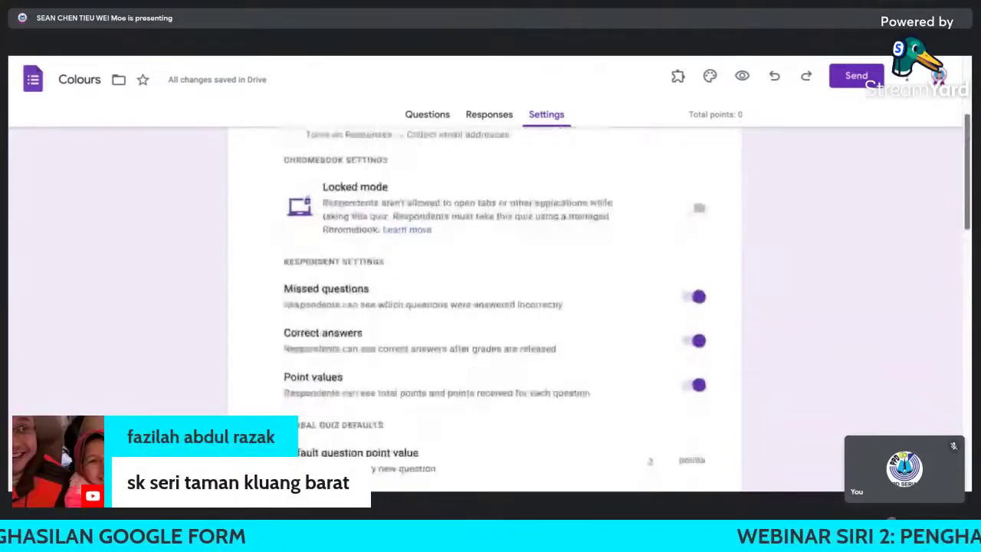
pyautogui.scroll(2, 484, 306)
pyautogui.scroll(1, 484, 307)
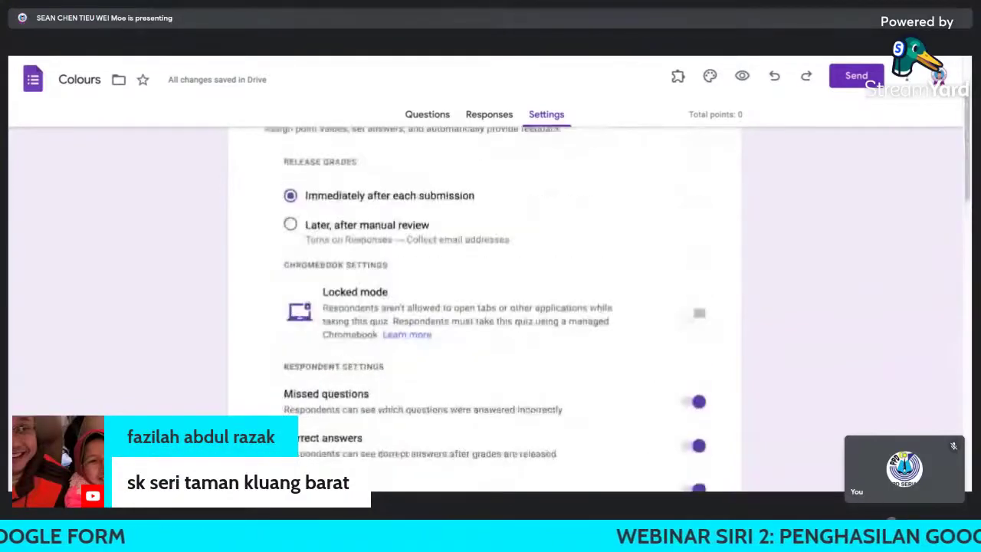
# Return to the form's questions and replace the untitled question's text with "What is this colour?"
pyautogui.click(427, 114)
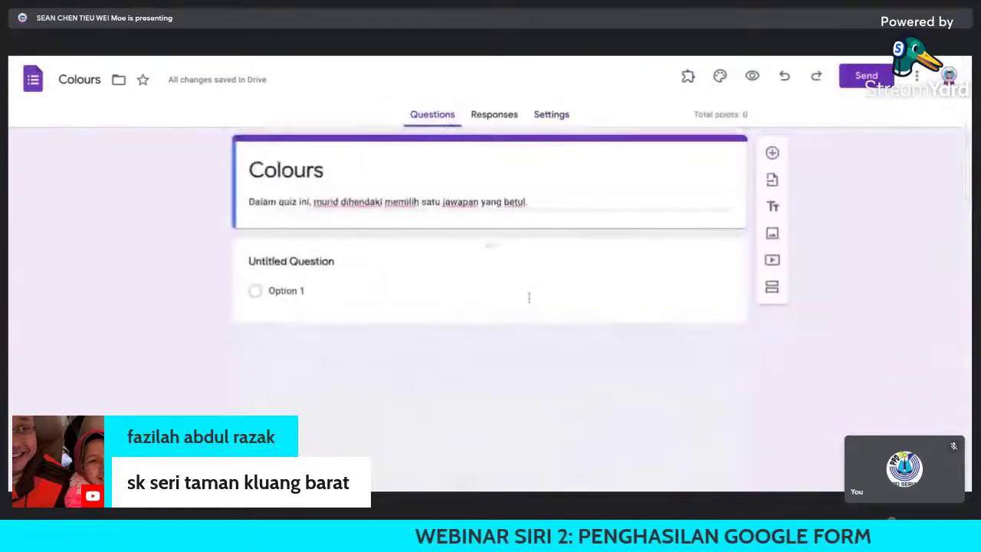
pyautogui.click(344, 292)
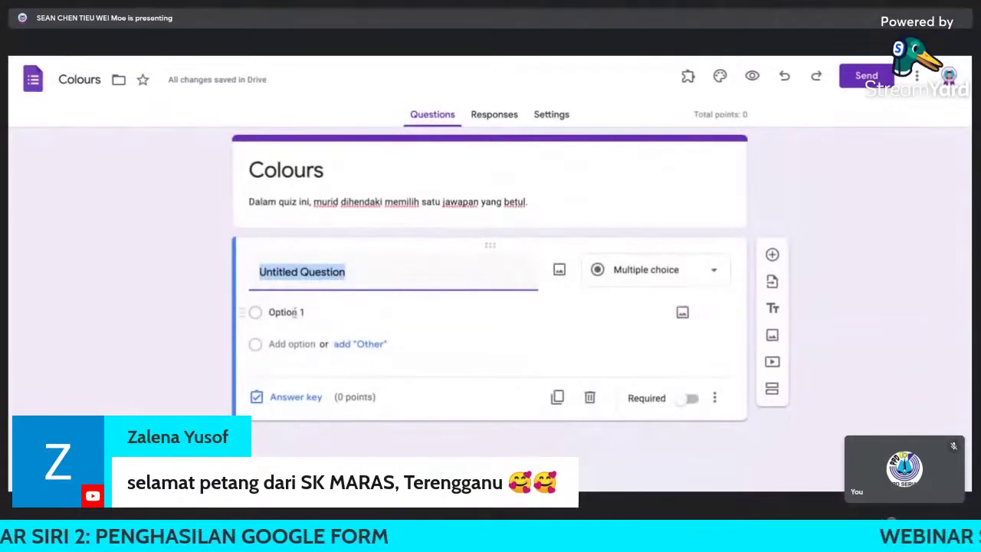
pyautogui.write('at')
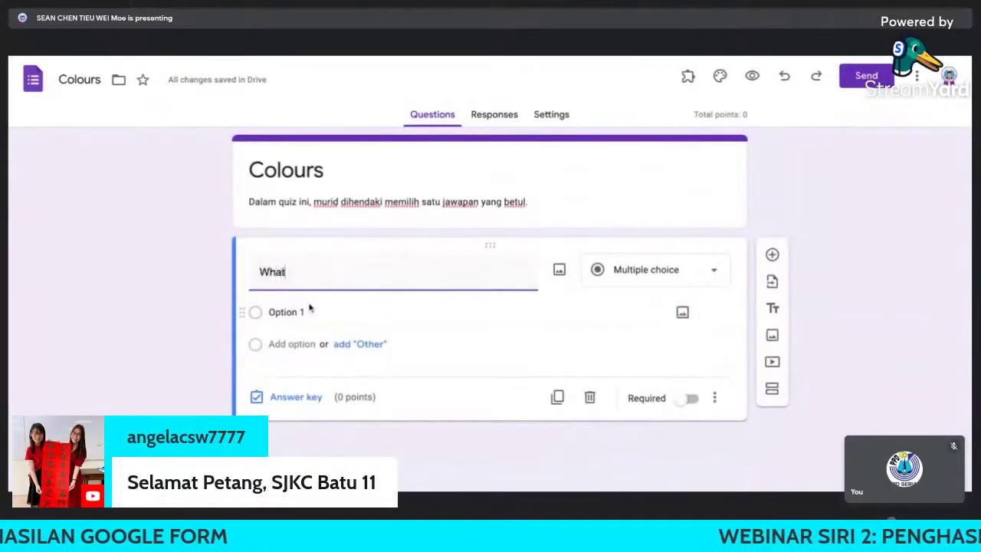
pyautogui.write(' is this colour?')
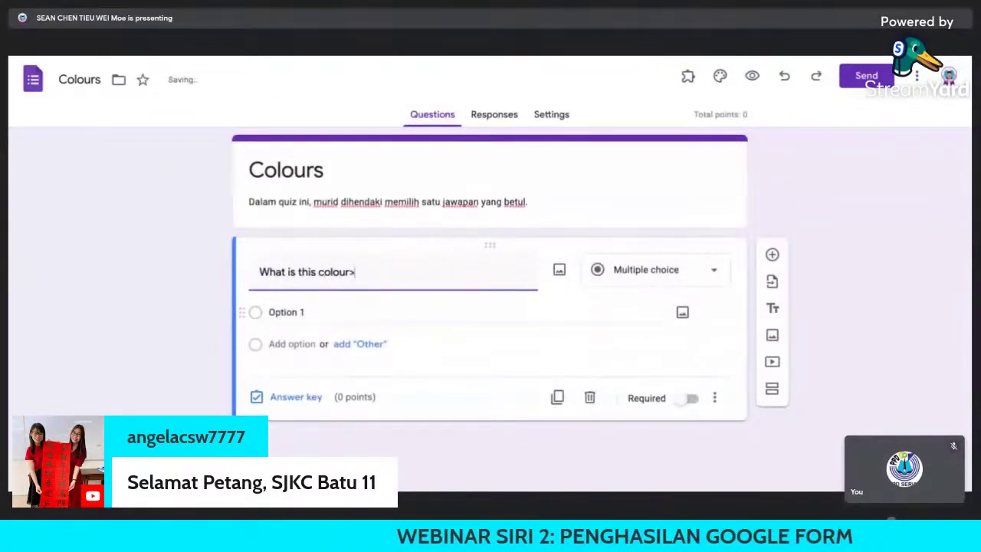
pyautogui.press('BackSpace')
pyautogui.write('?')
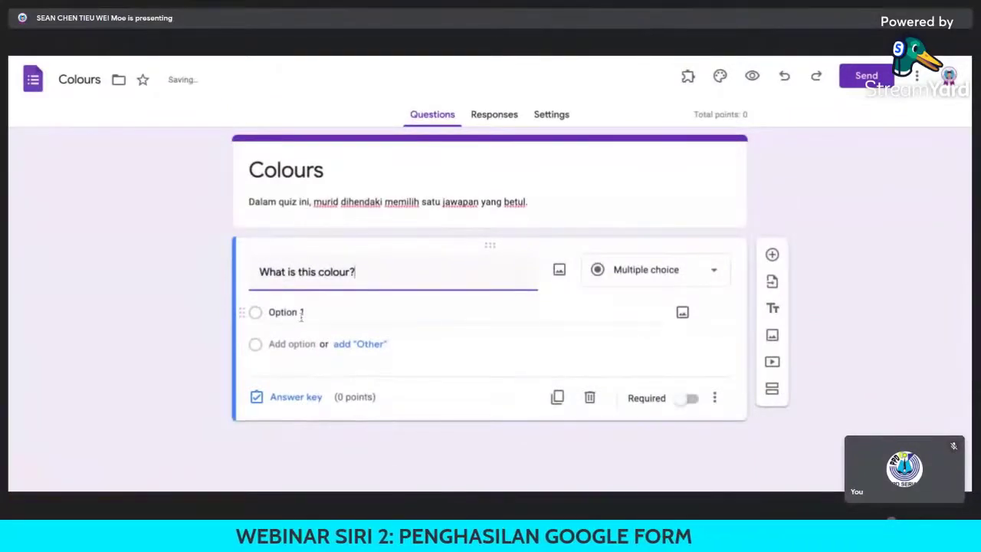
# Enter the answer options Red, Yellow and Blue for the multiple-choice colour question
pyautogui.click(300, 314)
pyautogui.write('Red')
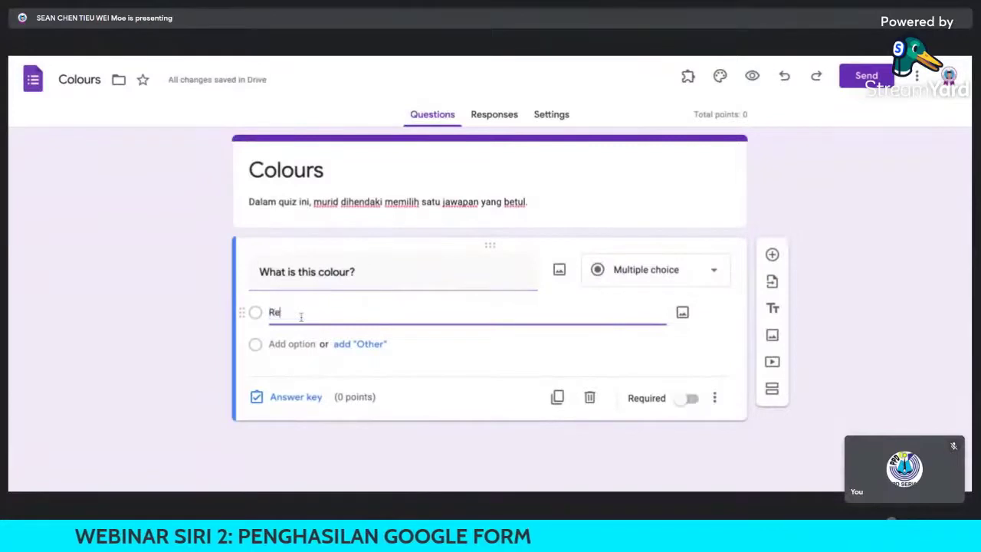
pyautogui.click(279, 343)
pyautogui.write('Yellow')
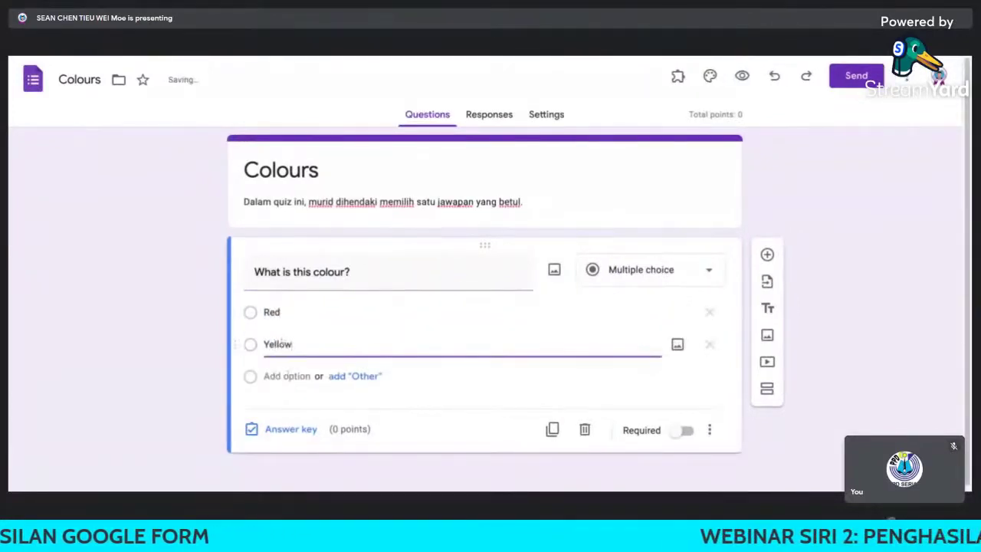
pyautogui.click(288, 374)
pyautogui.write('Blue')
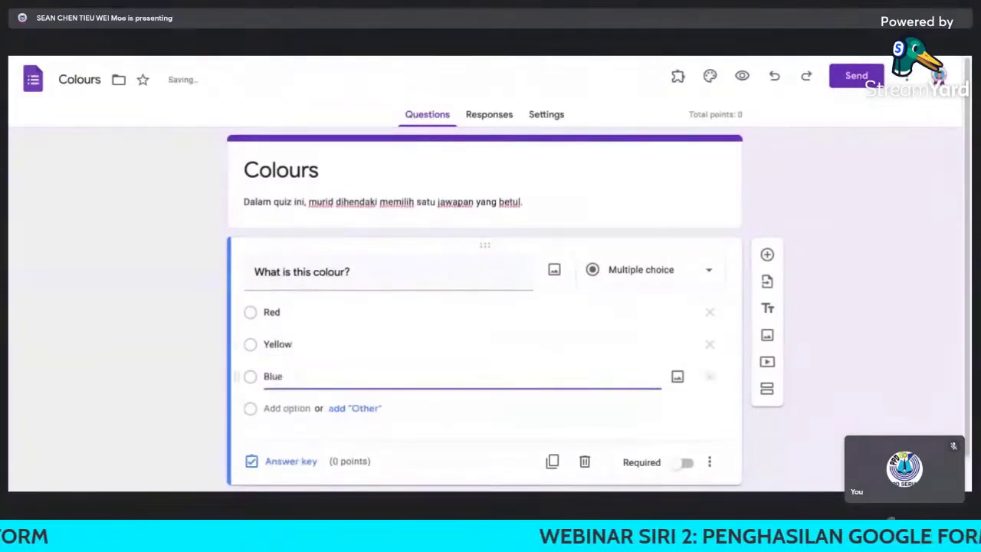
# Insert a solid dark-blue image into the question "What is this colour?" using a Google image search for "blue"
pyautogui.click(554, 272)
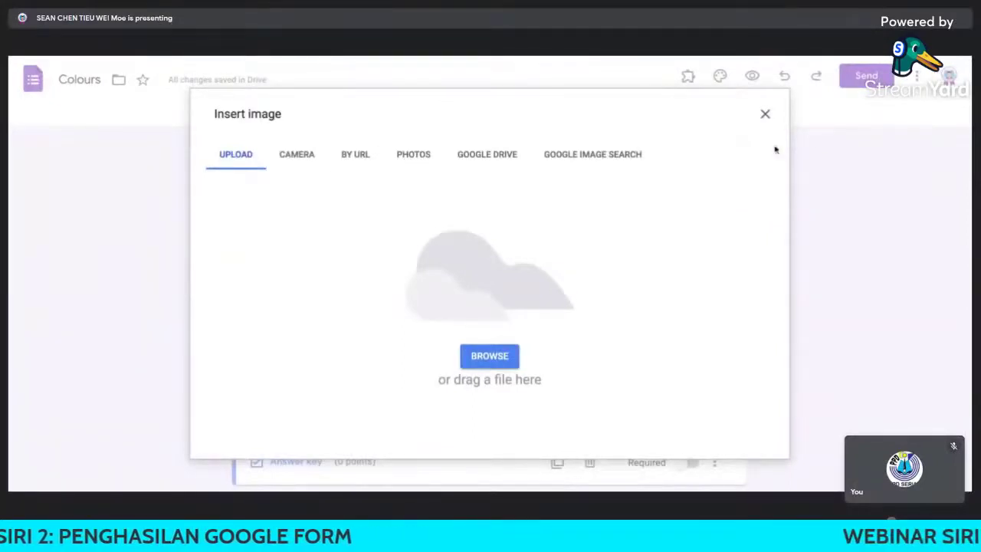
pyautogui.click(765, 115)
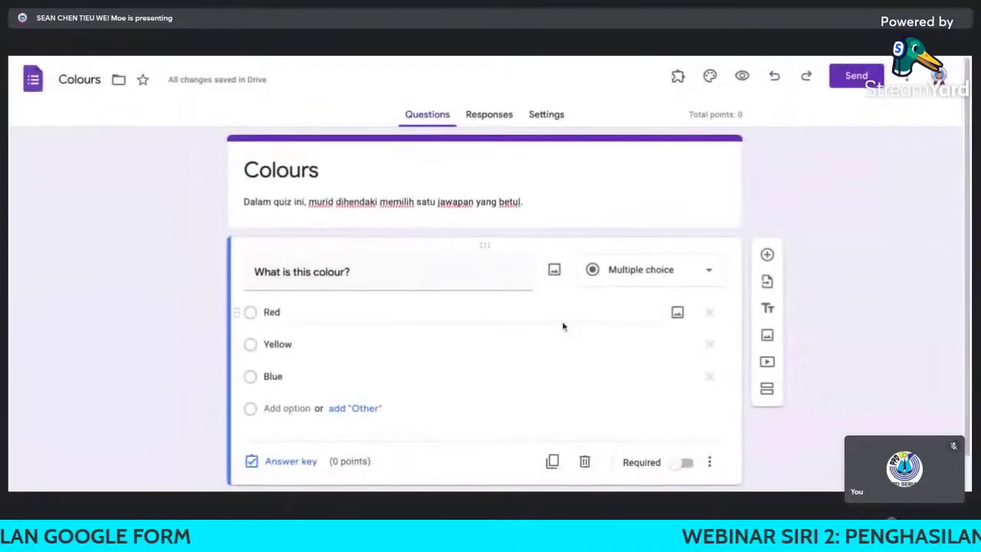
pyautogui.click(560, 278)
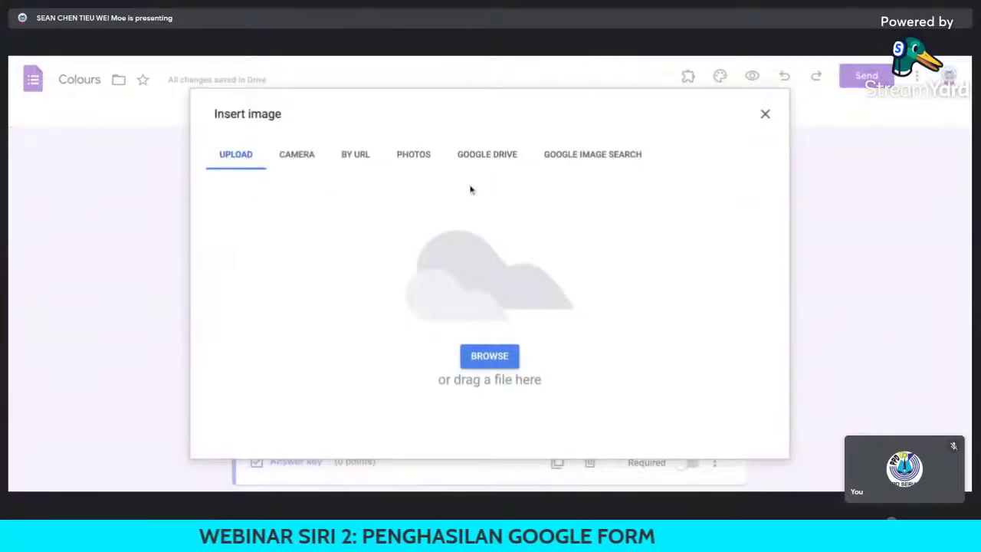
pyautogui.click(597, 164)
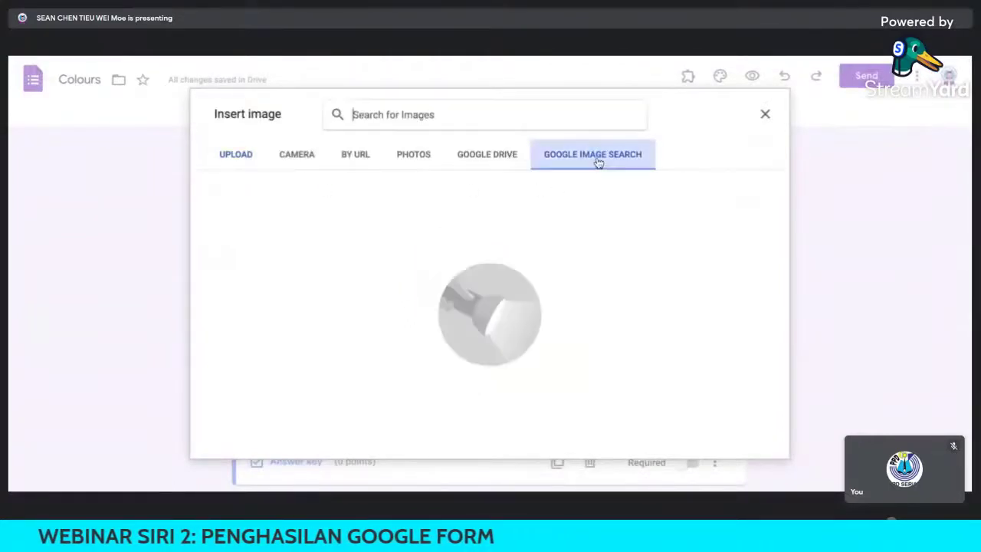
pyautogui.click(475, 124)
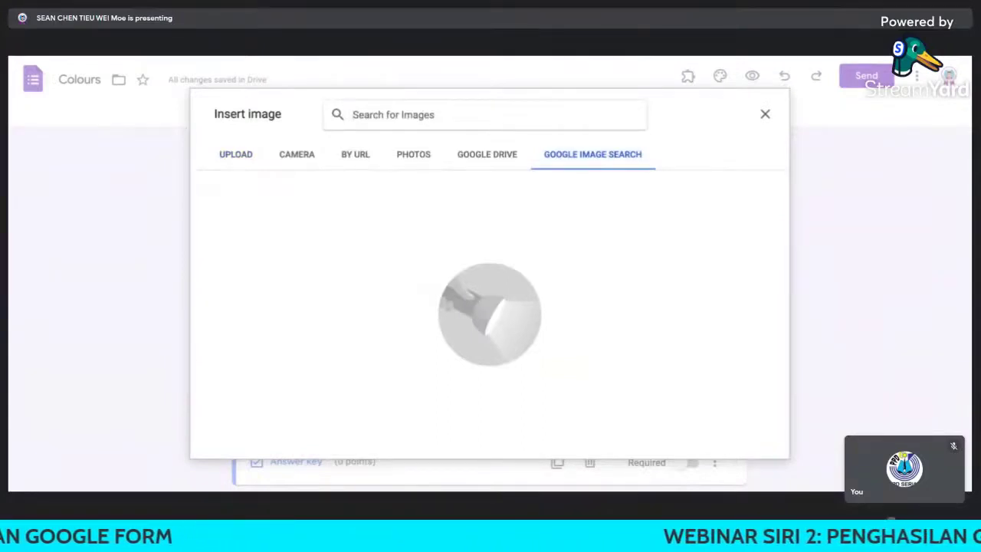
pyautogui.write('blue')
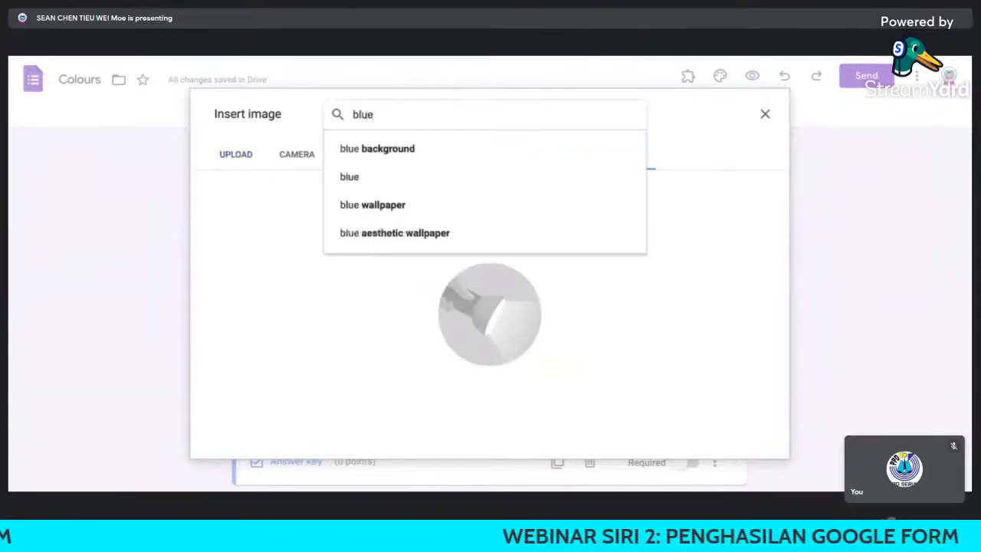
pyautogui.press('Return')
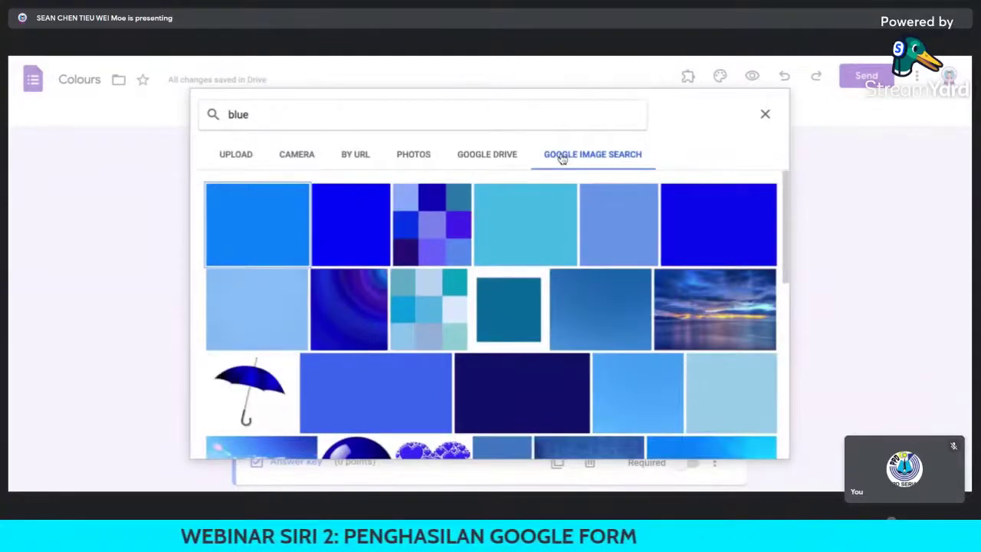
pyautogui.scroll(-1, 788, 234)
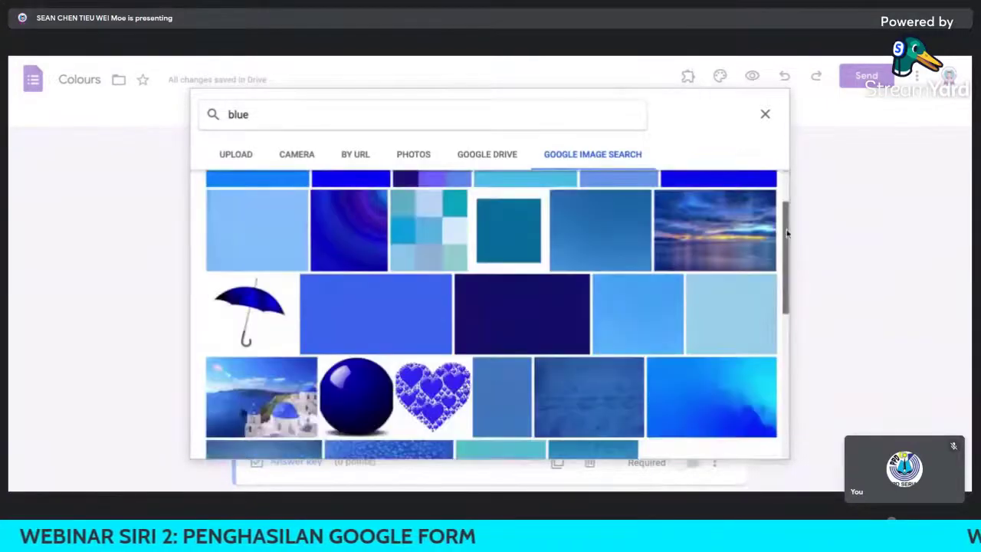
pyautogui.scroll(-2, 787, 234)
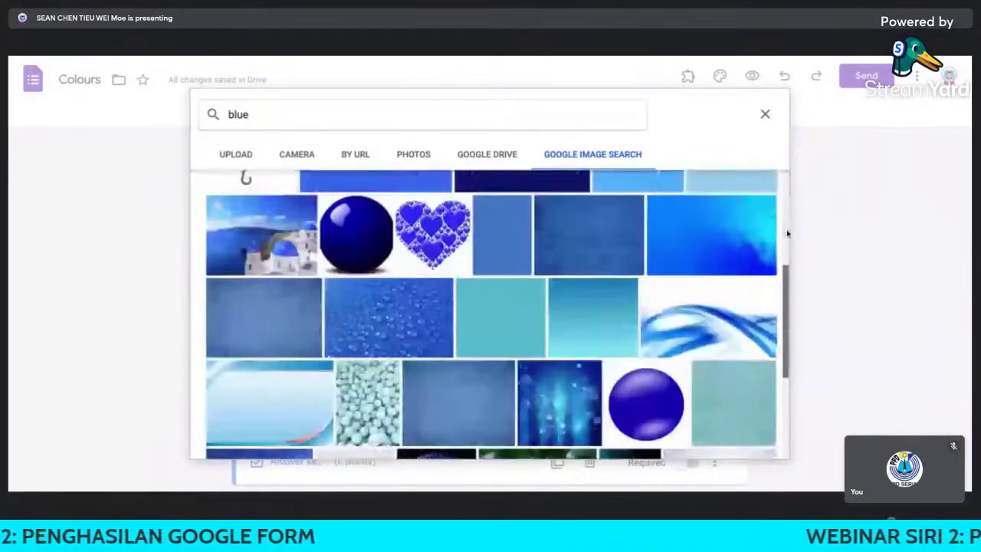
pyautogui.scroll(3, 295, 232)
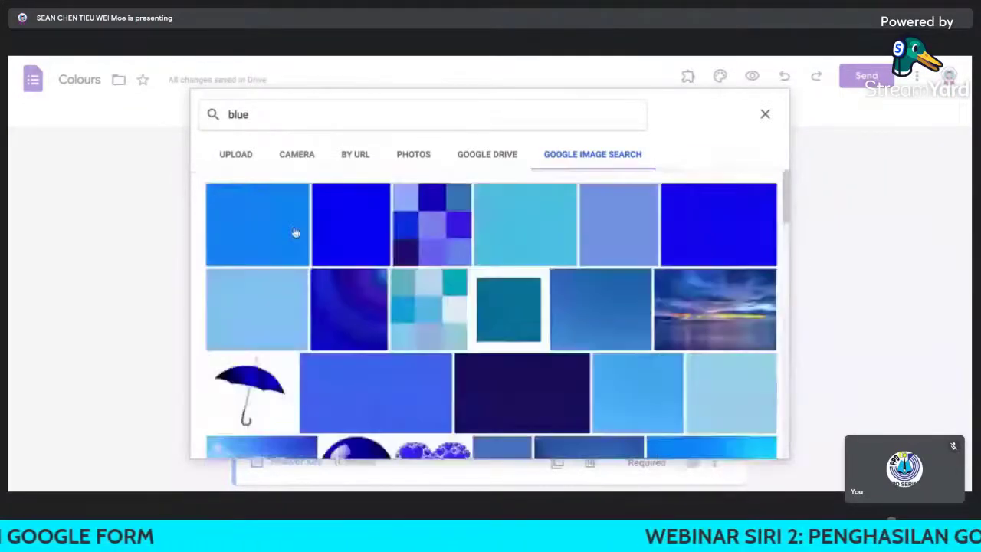
pyautogui.click(376, 230)
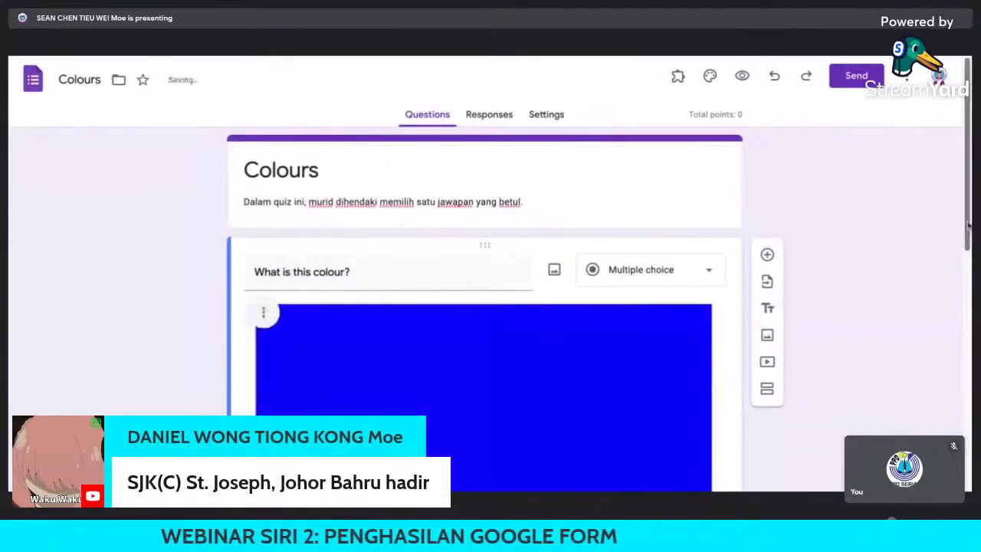
# Open the colour question's answer key and set its value to 2 points
pyautogui.moveTo(968, 224); pyautogui.dragTo(968, 282)
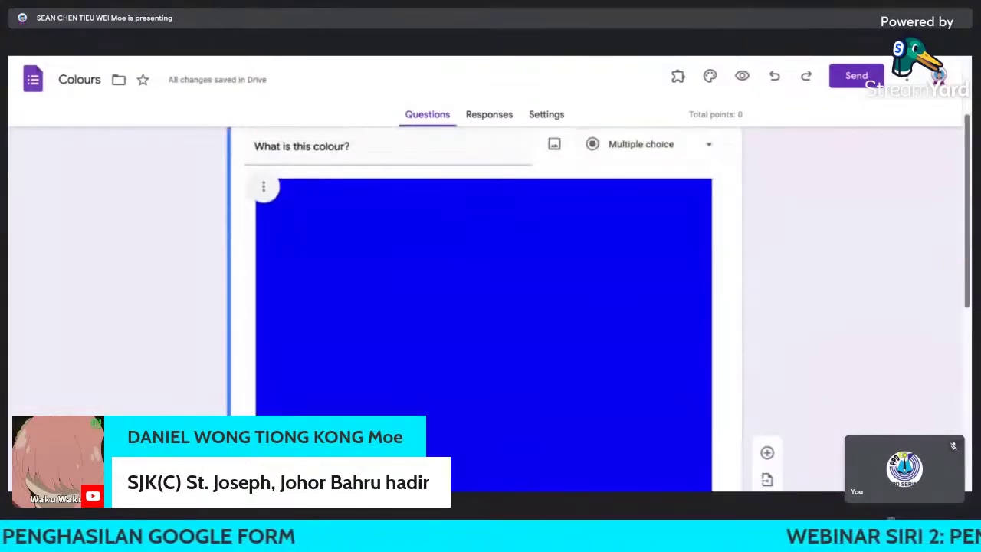
pyautogui.scroll(-5, 826, 369)
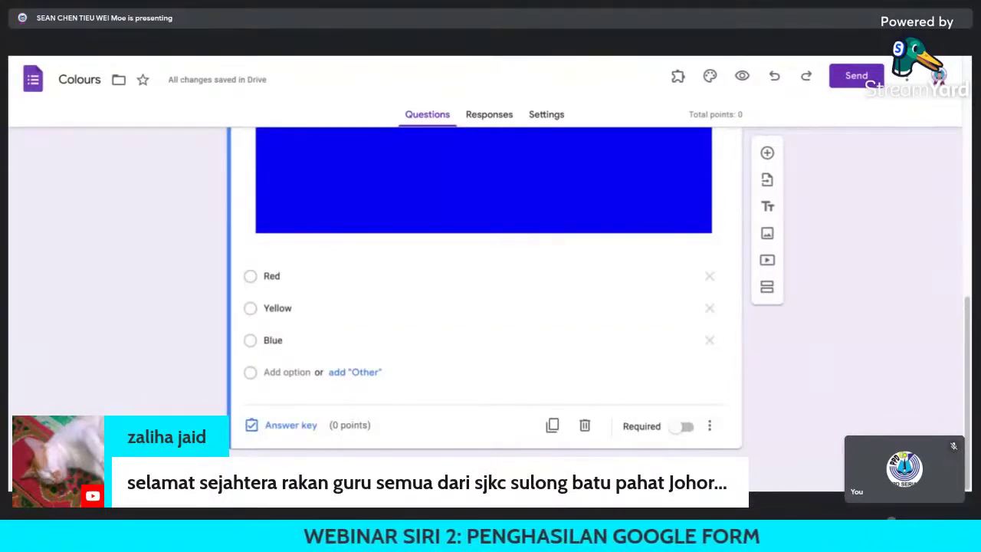
pyautogui.click(282, 427)
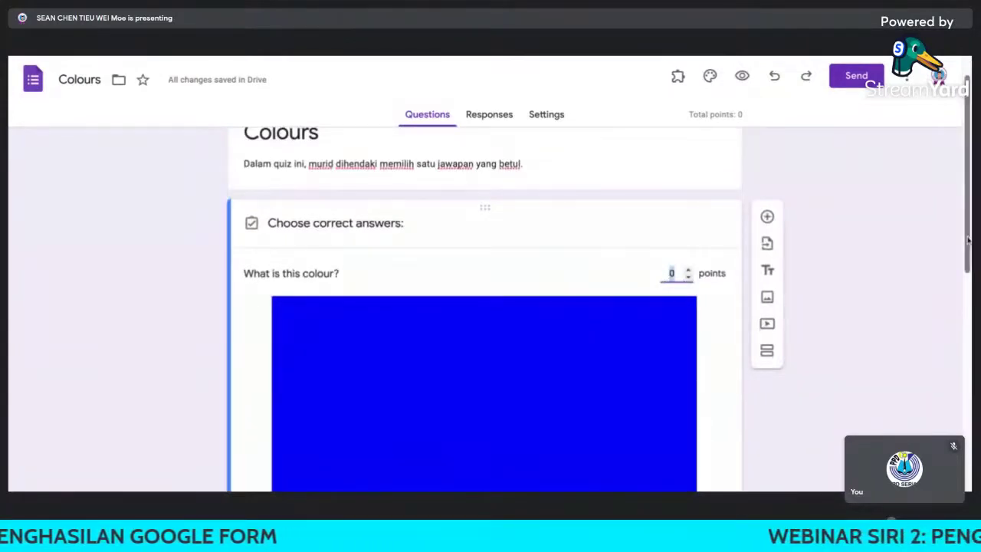
pyautogui.scroll(-1, 801, 259)
pyautogui.write('2')
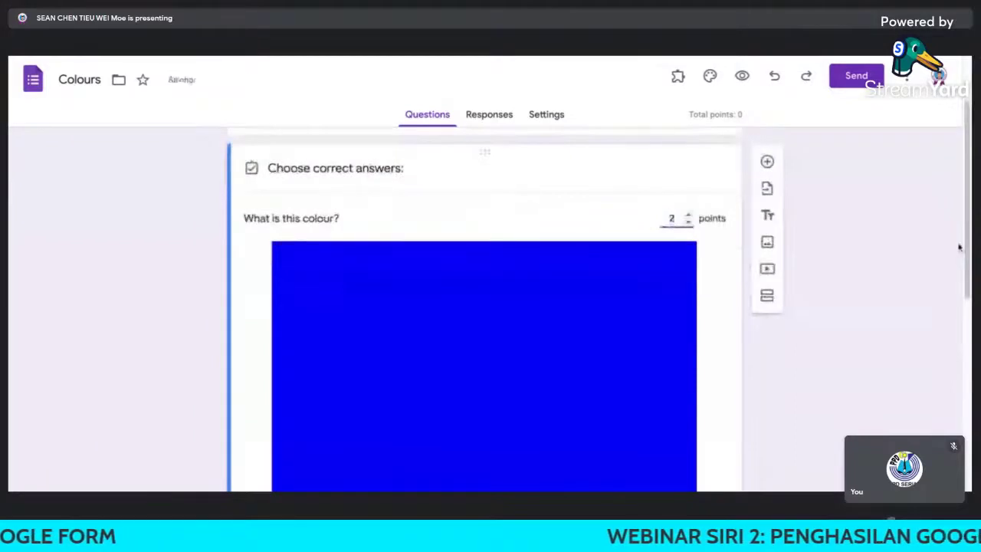
pyautogui.click(894, 258)
pyautogui.scroll(-1, 968, 237)
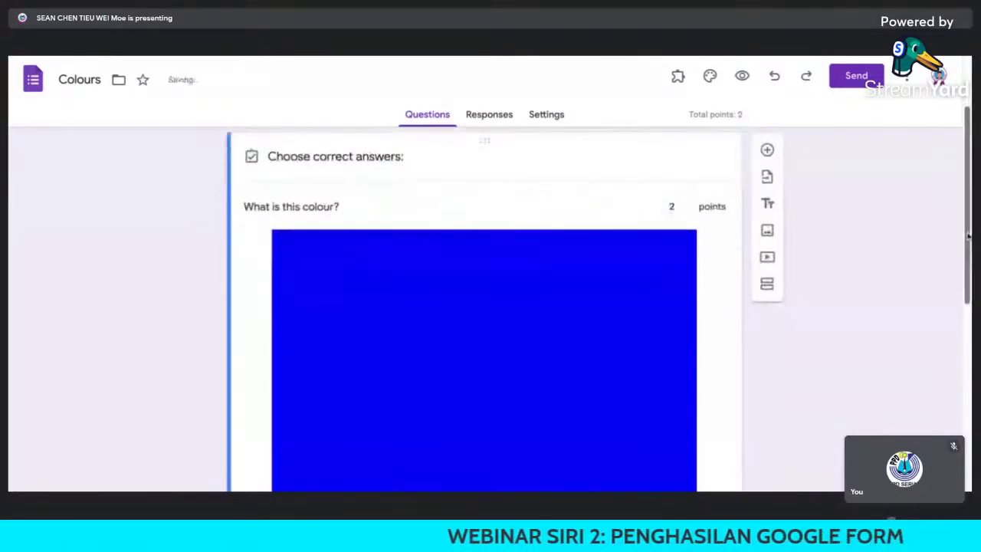
# Mark Blue as the only correct answer in the colour question's answer key
pyautogui.scroll(1, 968, 238)
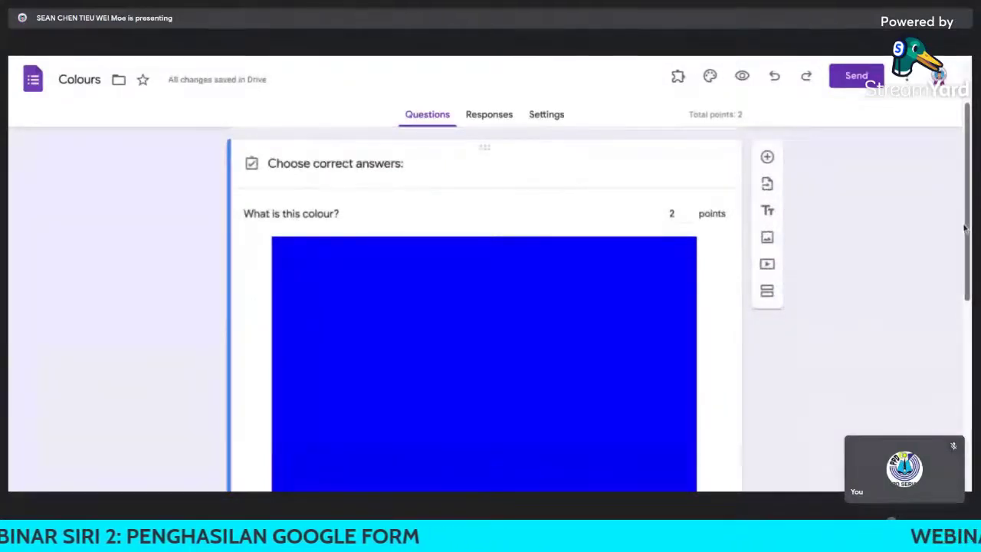
pyautogui.scroll(-3, 964, 228)
pyautogui.scroll(-5, 964, 228)
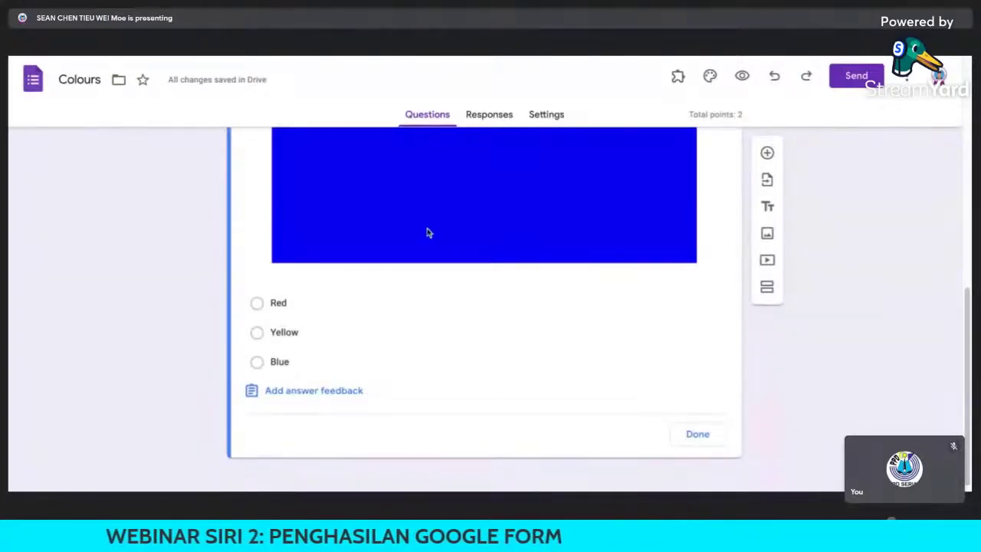
pyautogui.click(282, 364)
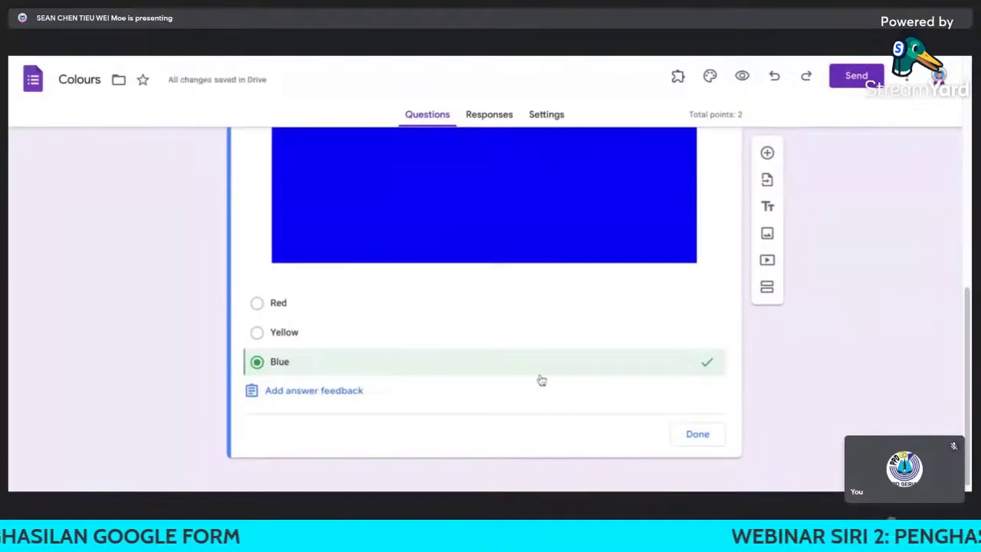
pyautogui.click(329, 338)
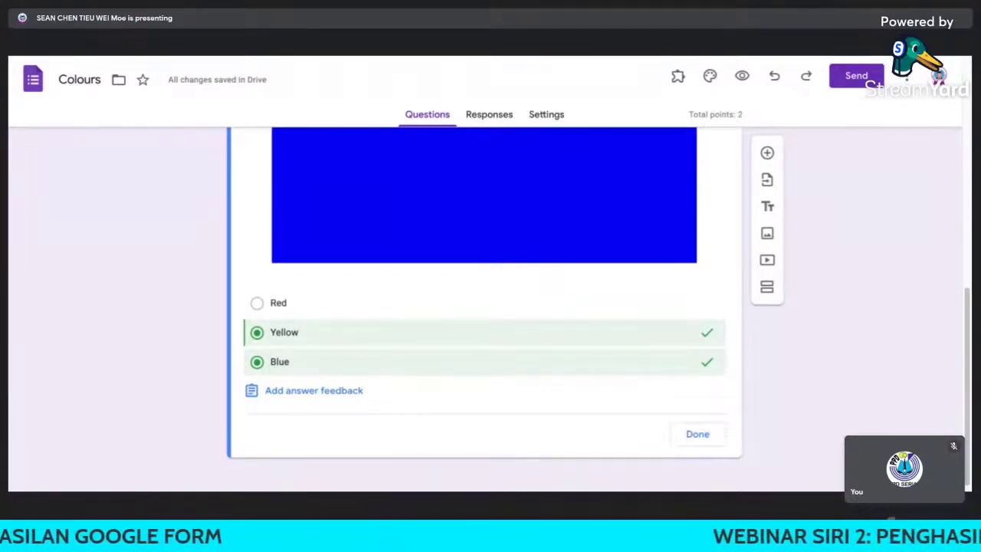
pyautogui.click(535, 338)
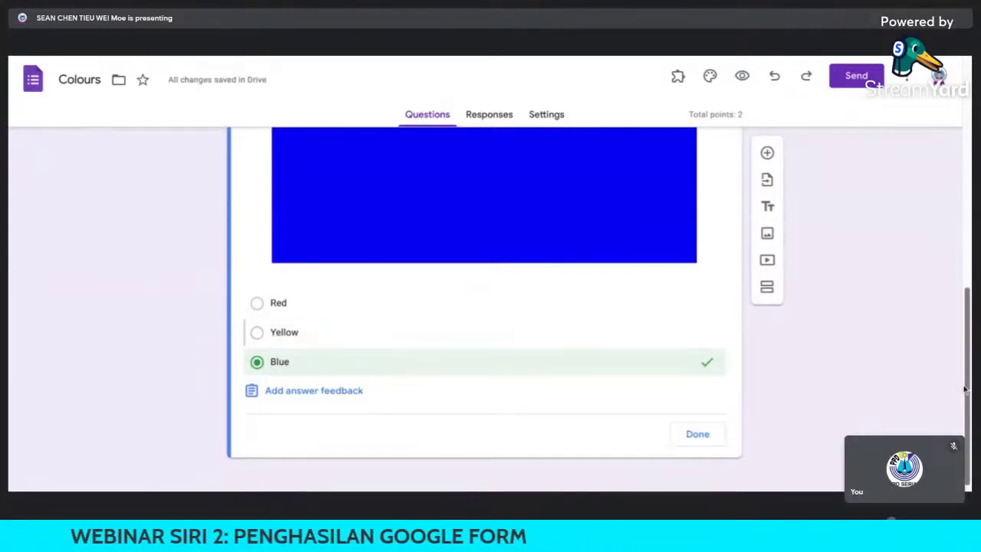
# Enter the answer feedback "Try Again =(" for incorrect answers to the colour question
pyautogui.click(337, 381)
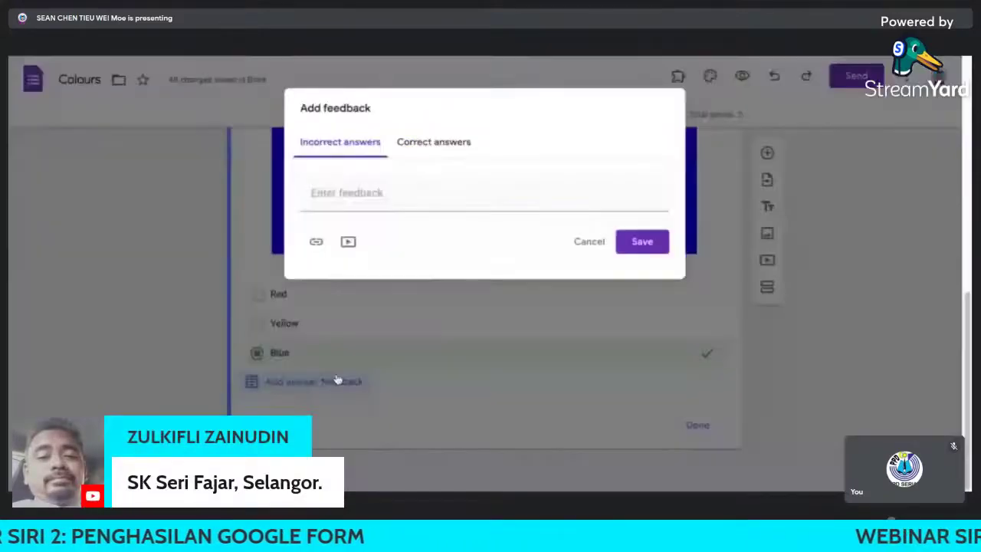
pyautogui.click(376, 192)
pyautogui.write('Try Again')
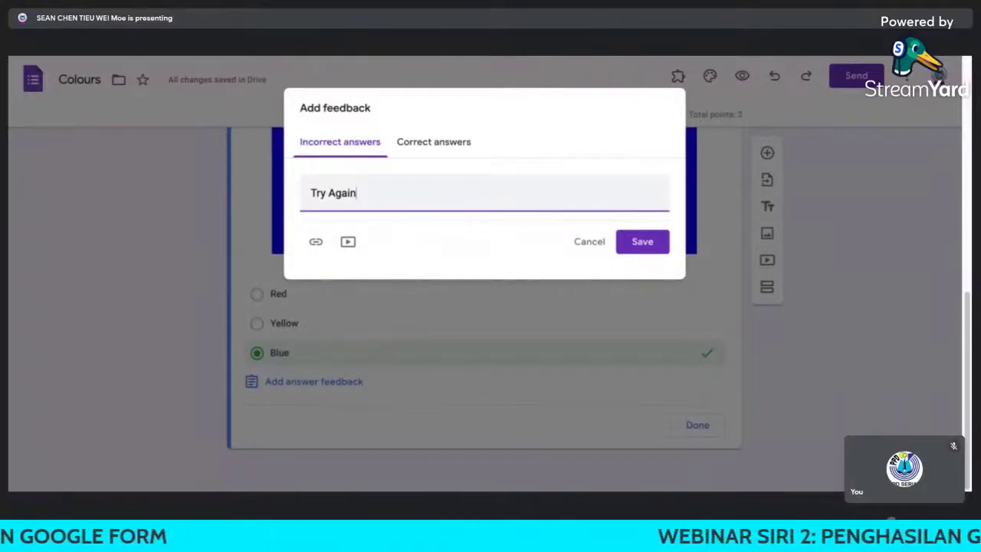
pyautogui.write('=')
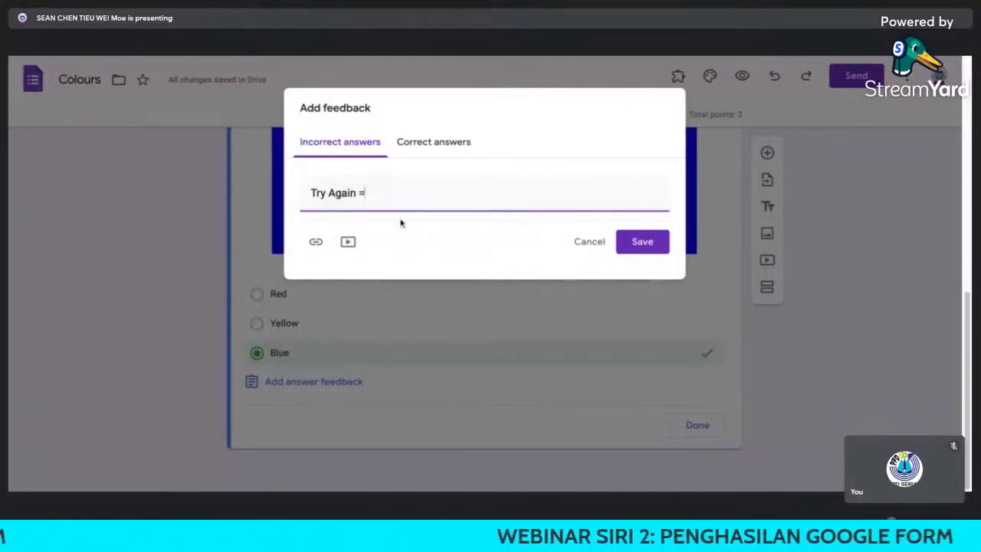
pyautogui.write('(')
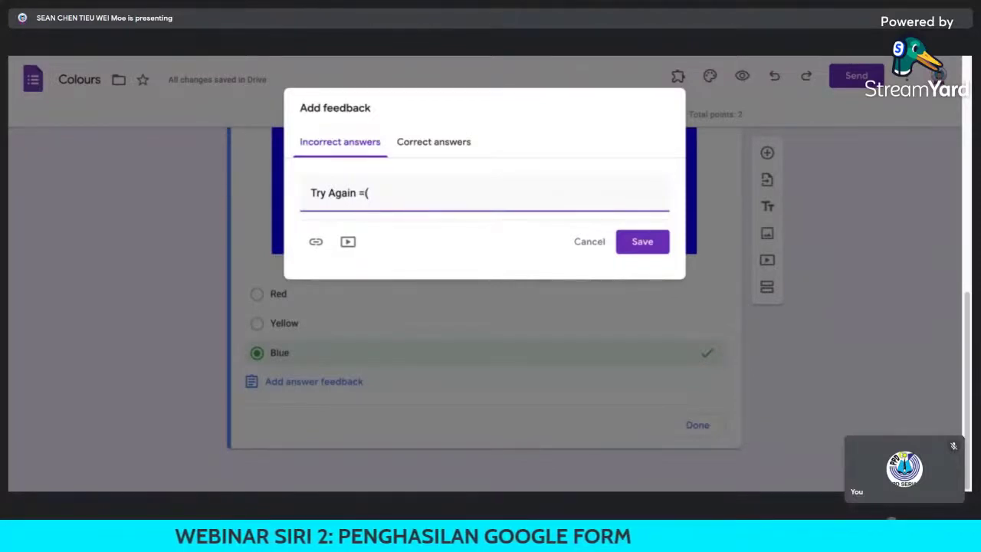
# Enter the feedback "Well done!" for correct answers and save the answer feedback
pyautogui.click(439, 151)
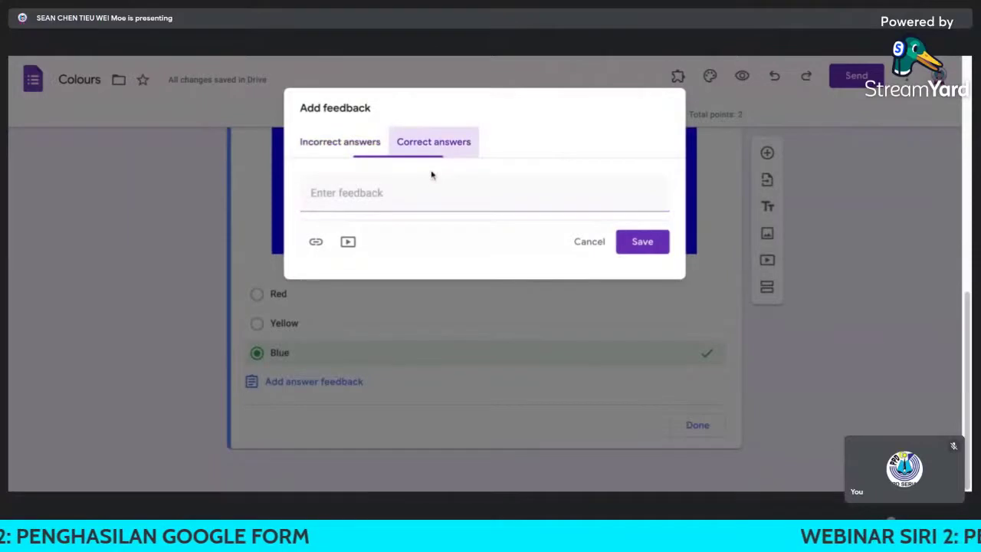
pyautogui.click(413, 198)
pyautogui.write('Well')
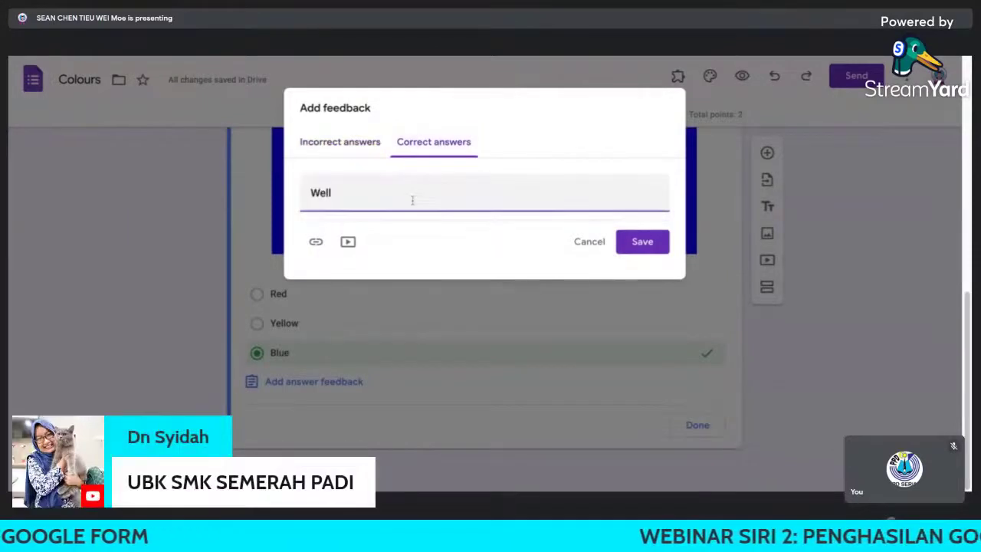
pyautogui.write(' done!')
pyautogui.click(646, 252)
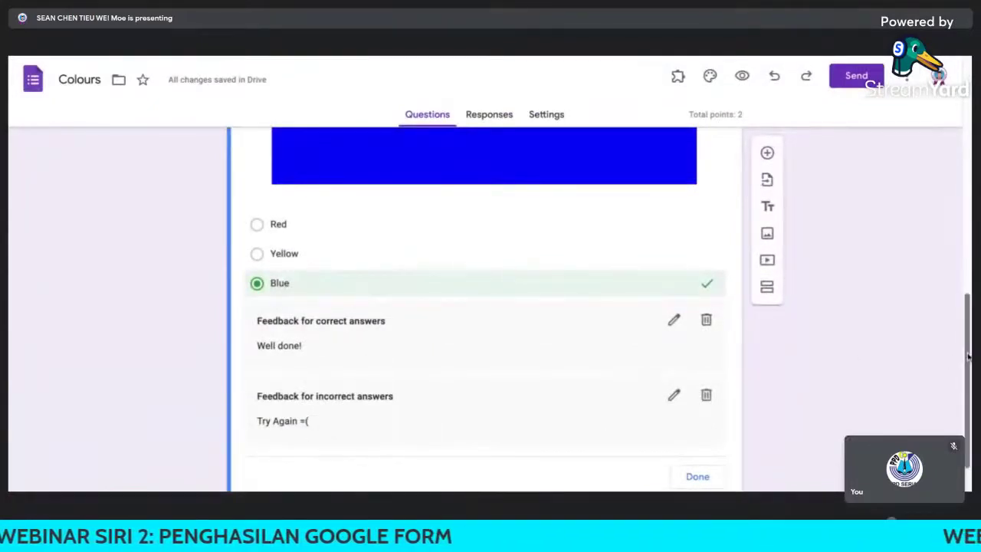
# Finish editing the answer key and make the colour question required
pyautogui.moveTo(968, 356); pyautogui.dragTo(962, 371)
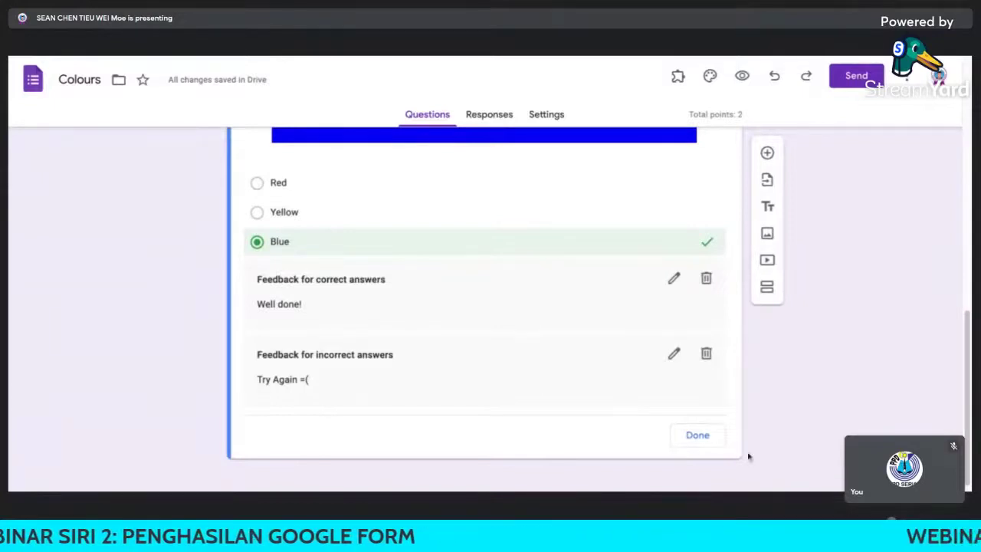
pyautogui.click(696, 435)
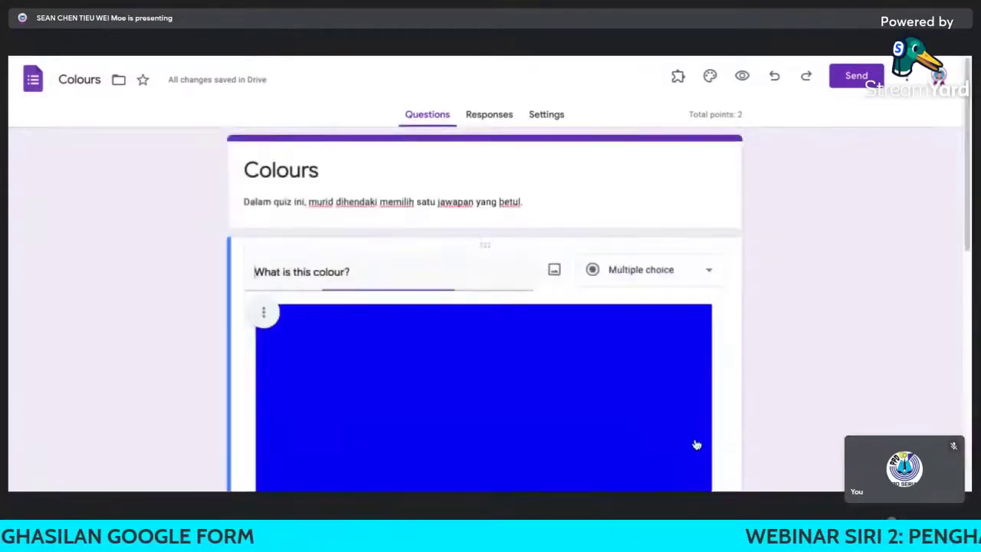
pyautogui.scroll(-5, 967, 244)
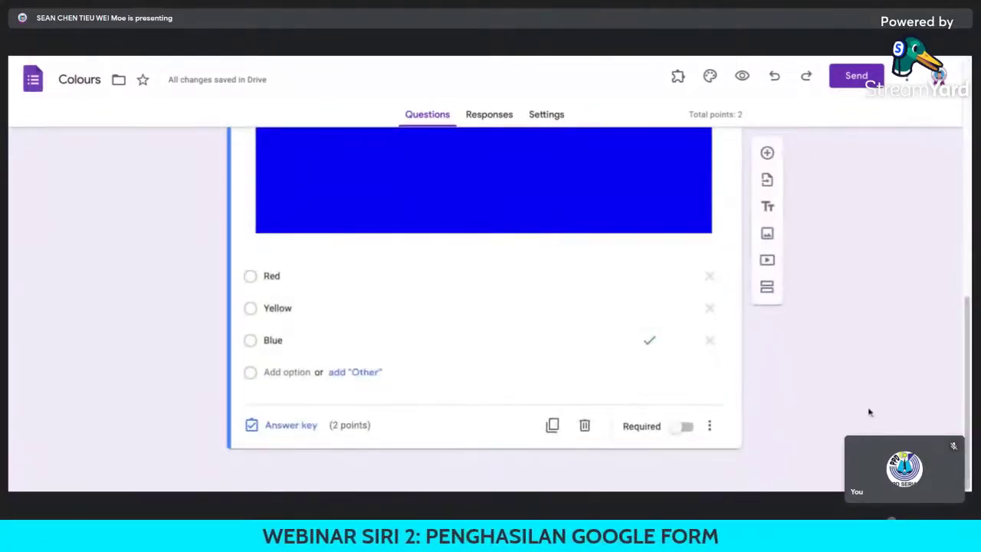
pyautogui.click(683, 428)
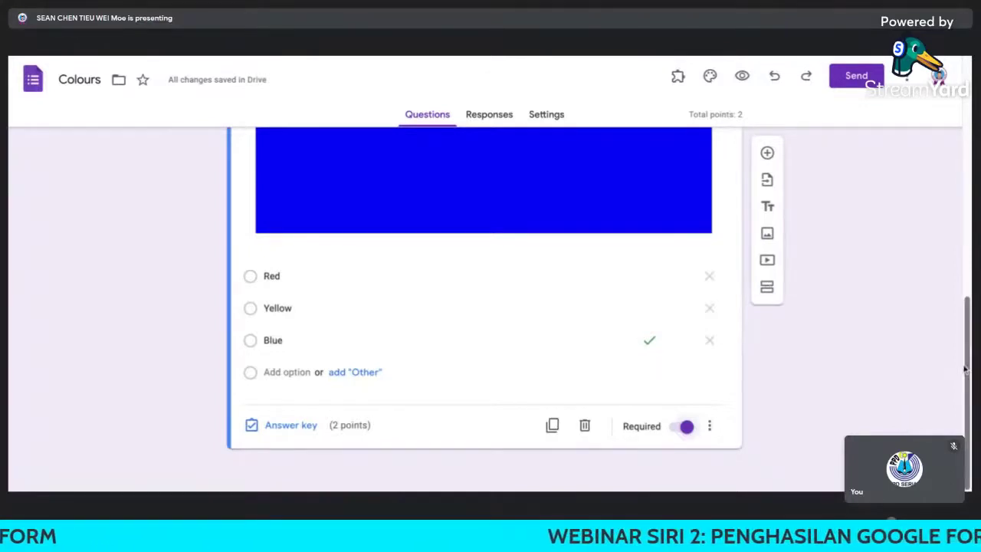
pyautogui.scroll(3, 964, 370)
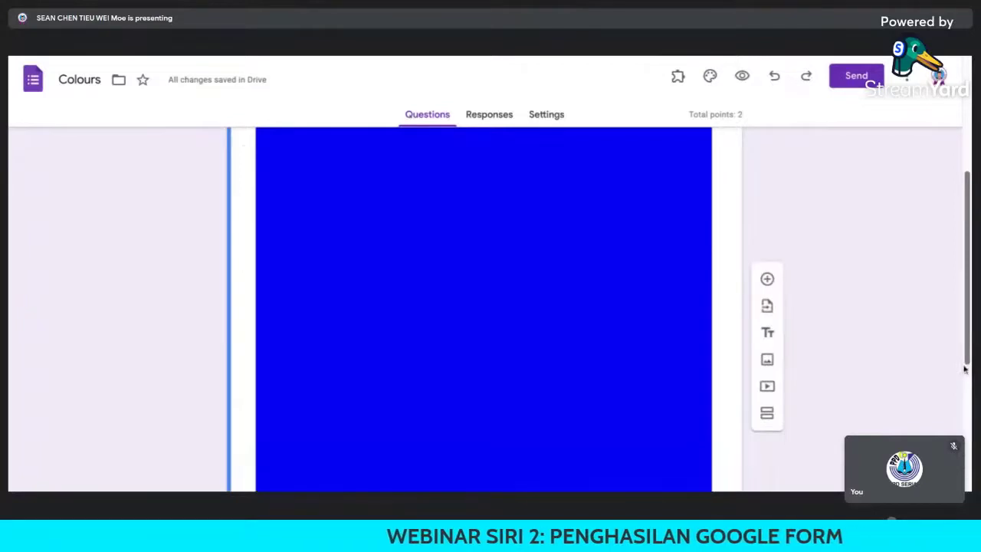
pyautogui.scroll(1, 964, 369)
pyautogui.scroll(-4, 964, 369)
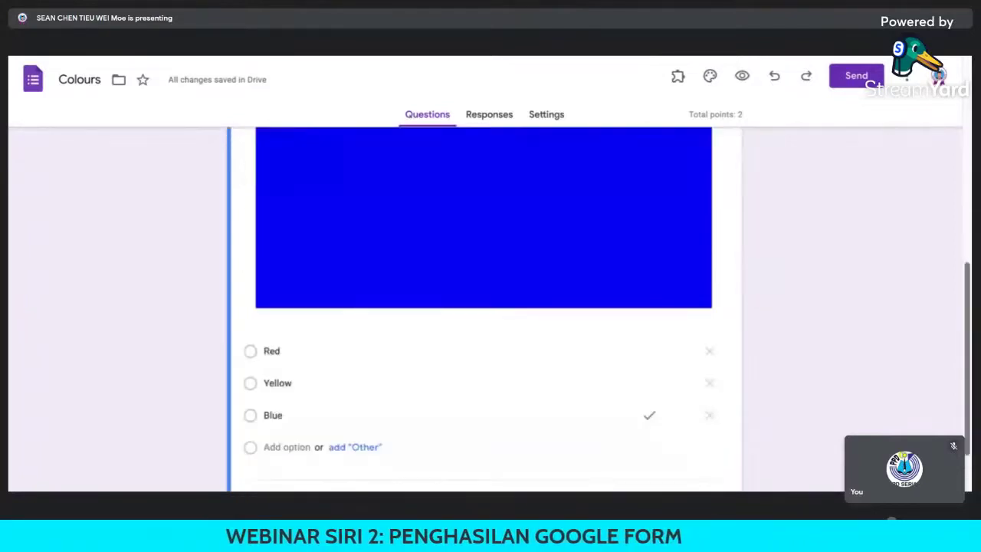
pyautogui.scroll(-1, 904, 309)
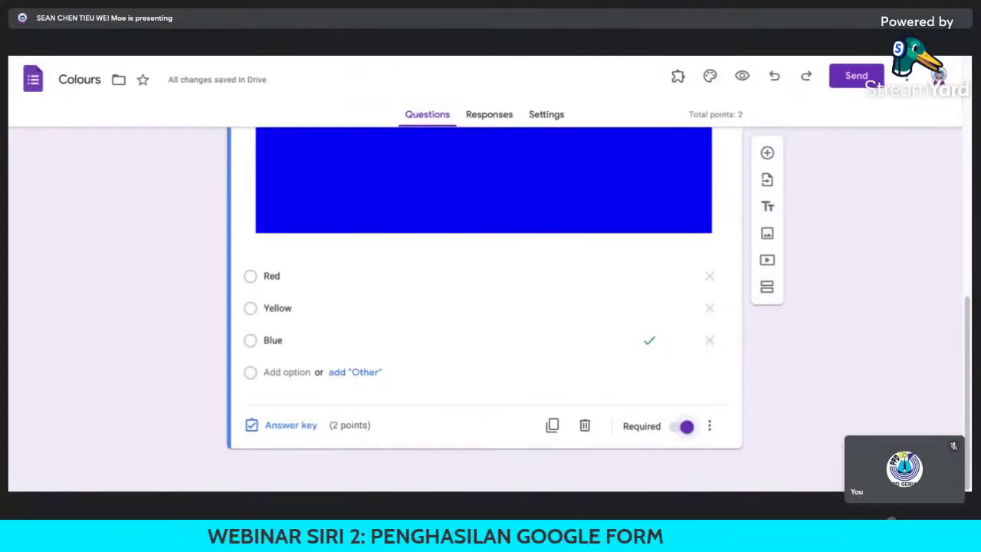
# Add a required question after the colour question, set its type to File upload and allow respondents to upload files to Drive
pyautogui.click(768, 153)
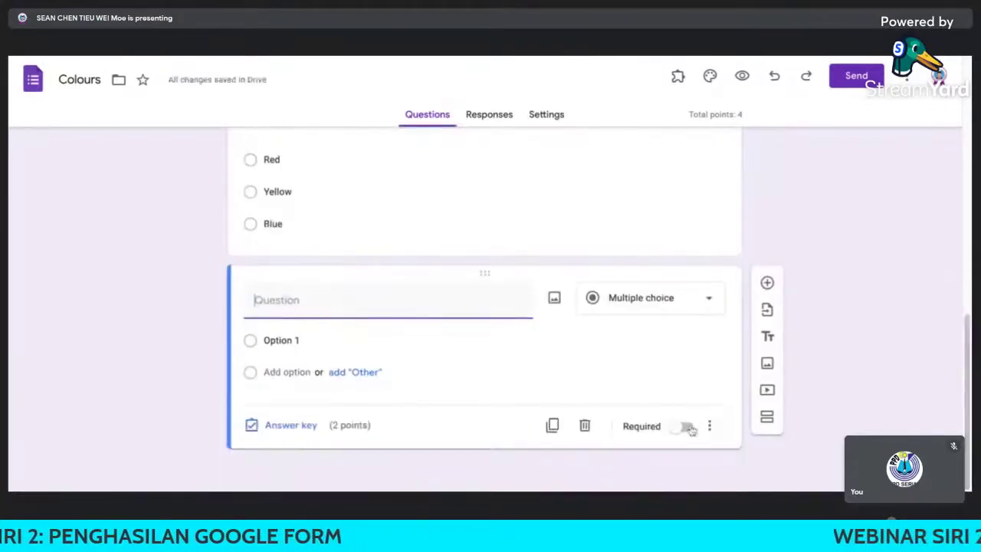
pyautogui.click(688, 427)
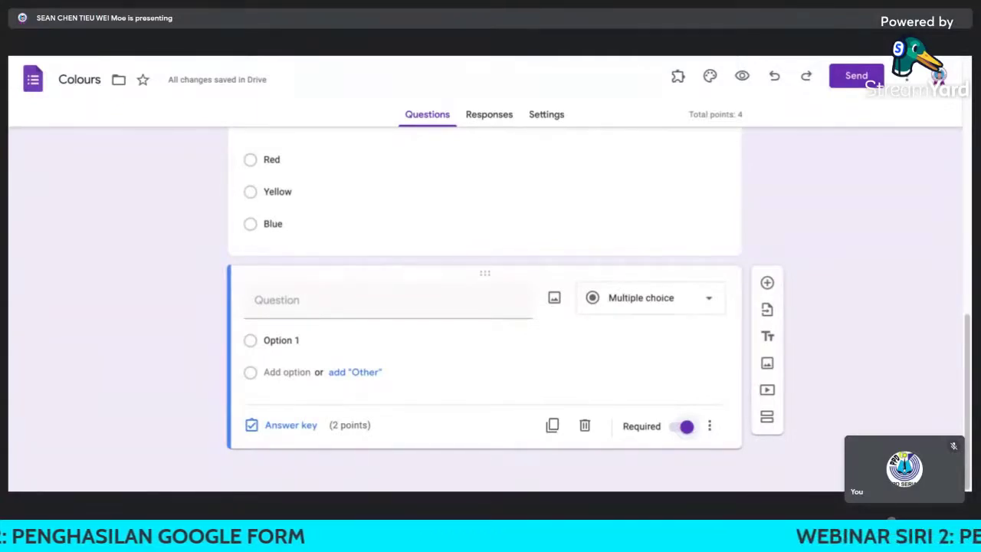
pyautogui.click(679, 313)
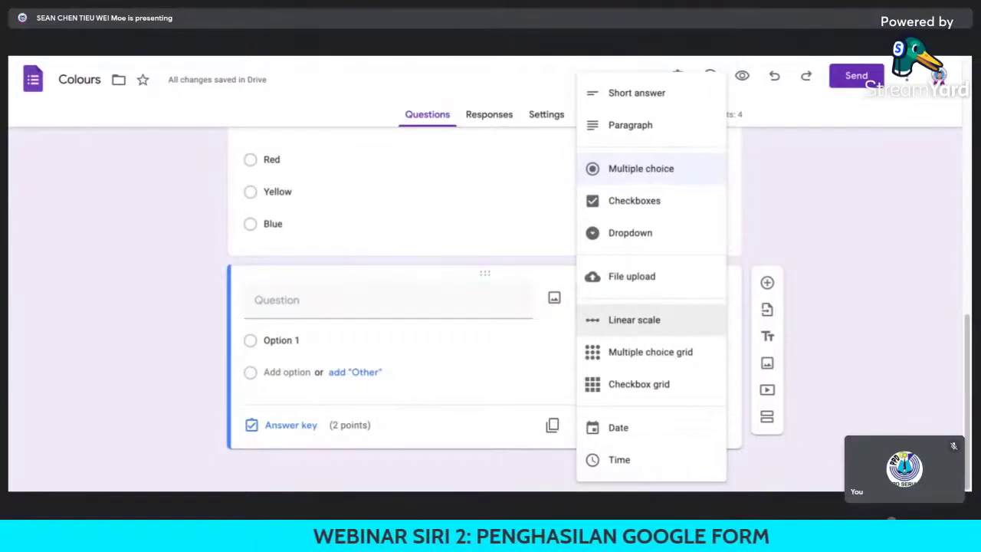
pyautogui.click(642, 285)
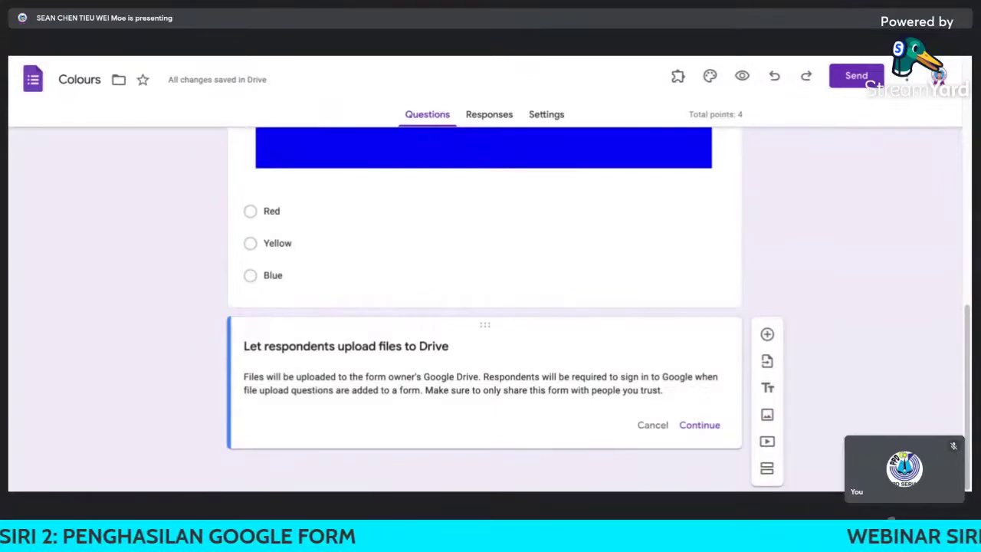
pyautogui.click(698, 425)
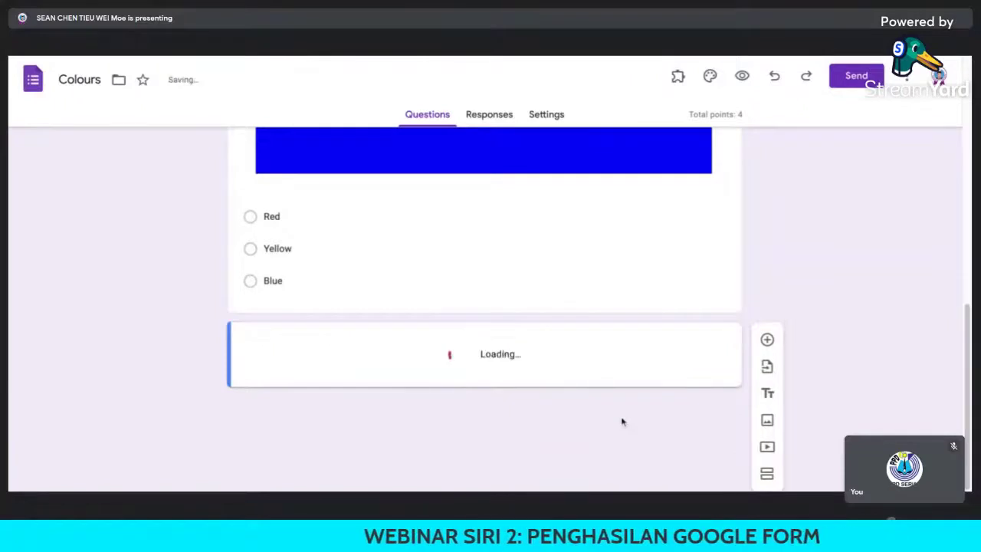
# Title the file upload question "Payment cheque"
pyautogui.scroll(-1, 966, 295)
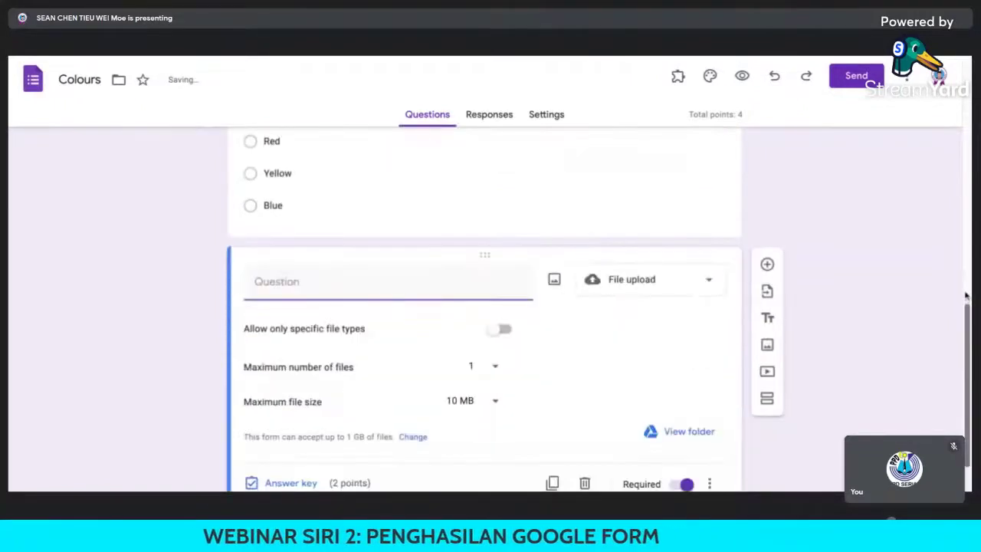
pyautogui.scroll(-1, 686, 317)
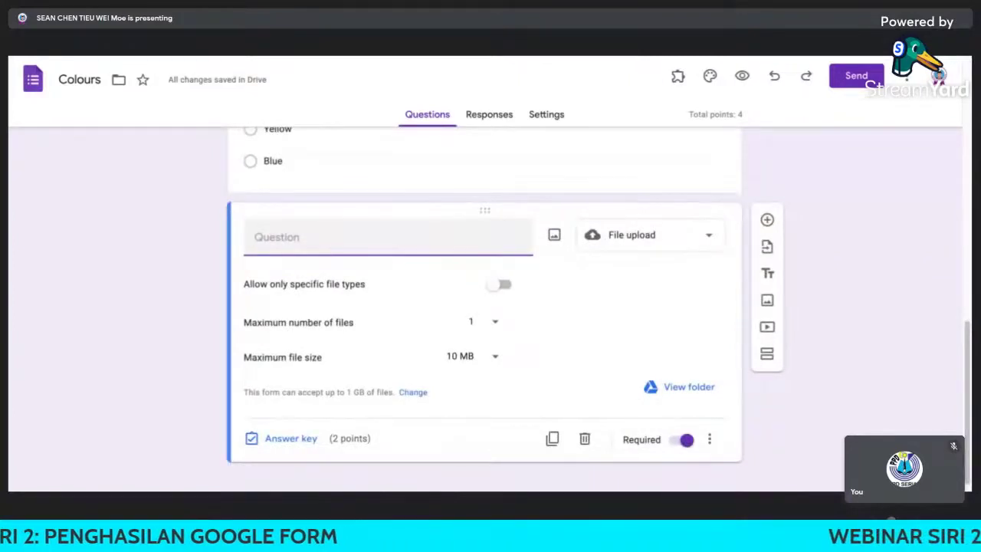
pyautogui.write('Payment ')
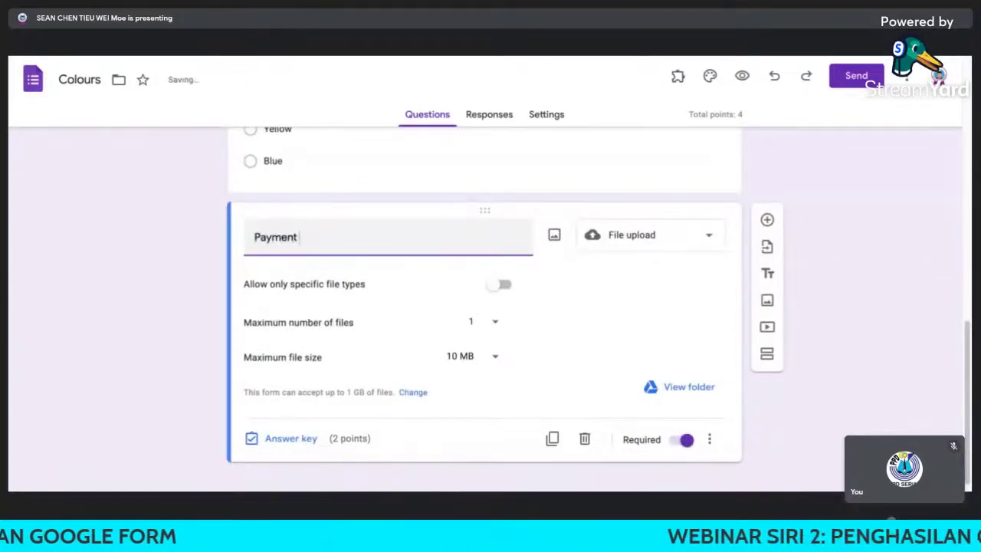
pyautogui.write('chqu')
pyautogui.press('BackSpace')
pyautogui.press('BackSpace')
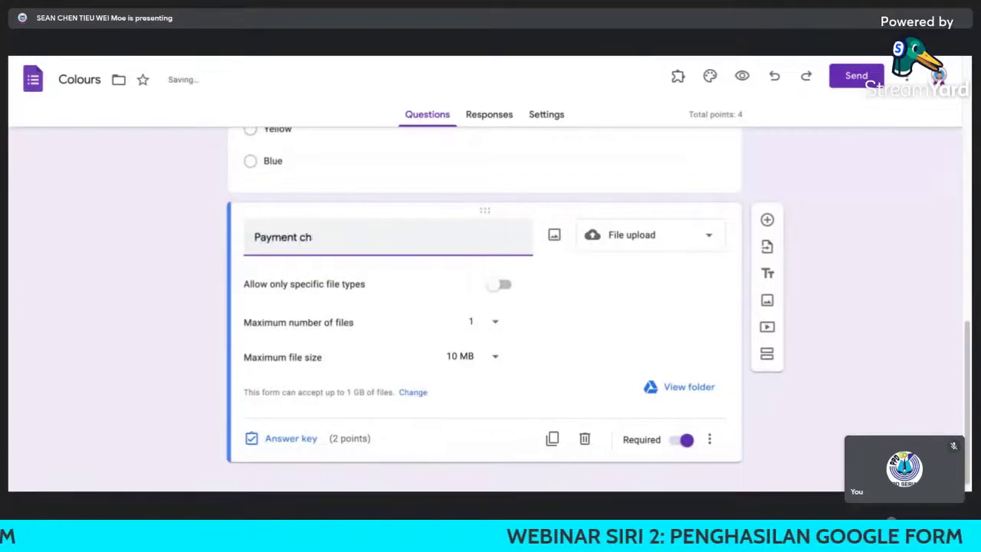
pyautogui.write('eque')
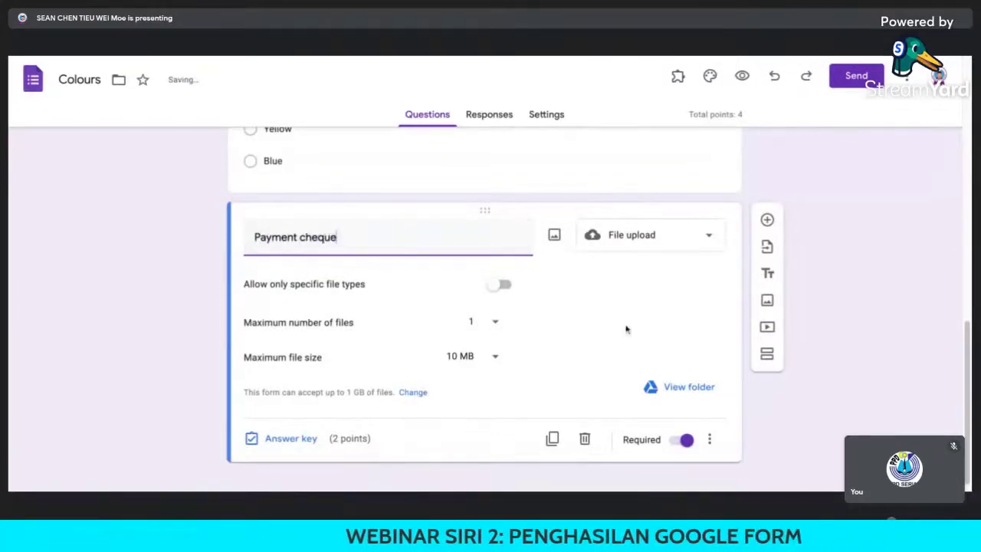
pyautogui.click(873, 343)
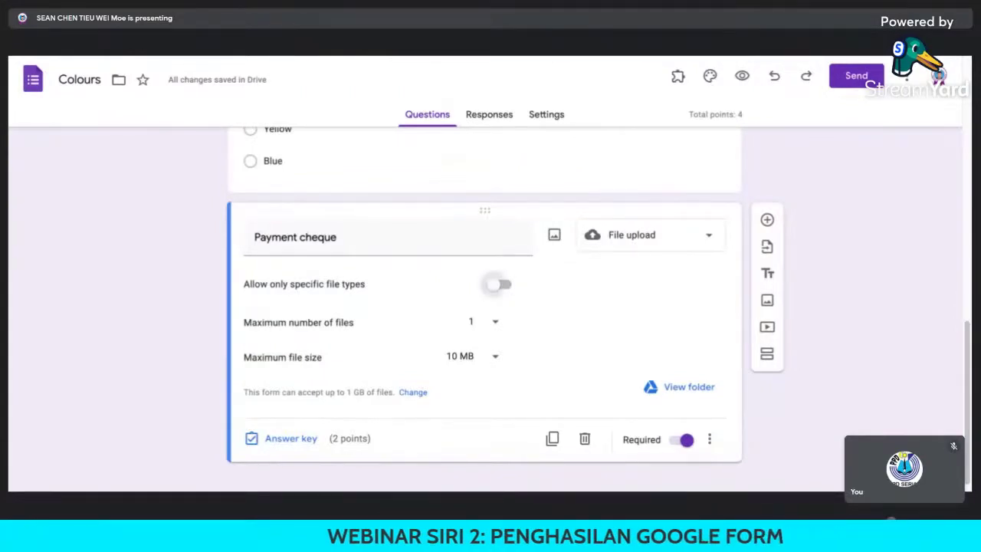
# Examine the allowed file types, maximum number of files and maximum file size choices of the file upload question
pyautogui.click(497, 284)
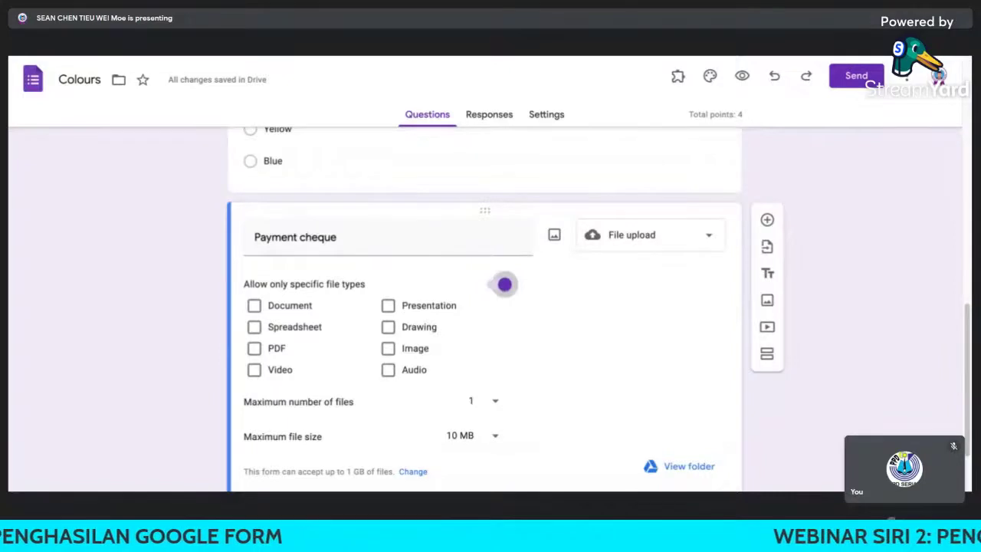
pyautogui.click(502, 284)
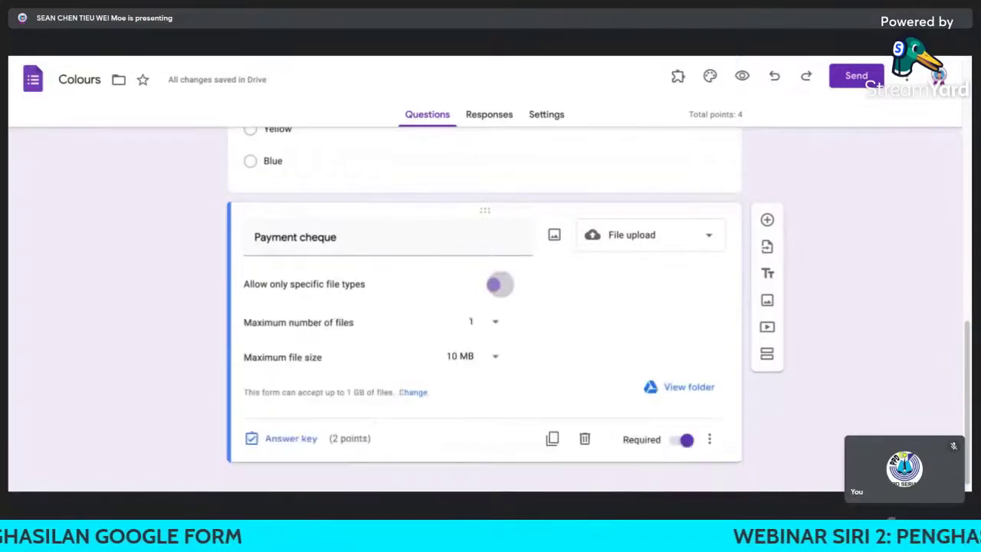
pyautogui.click(495, 326)
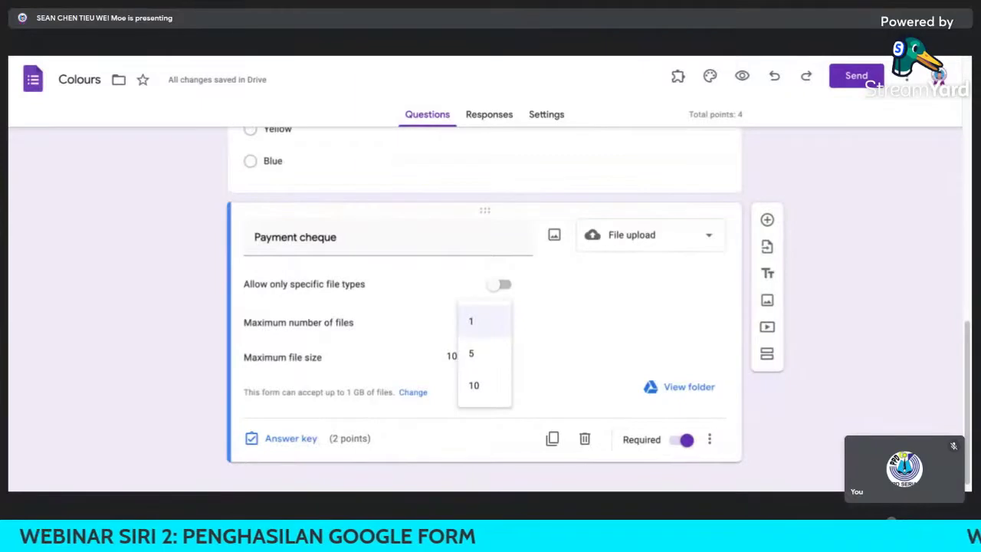
pyautogui.click(594, 325)
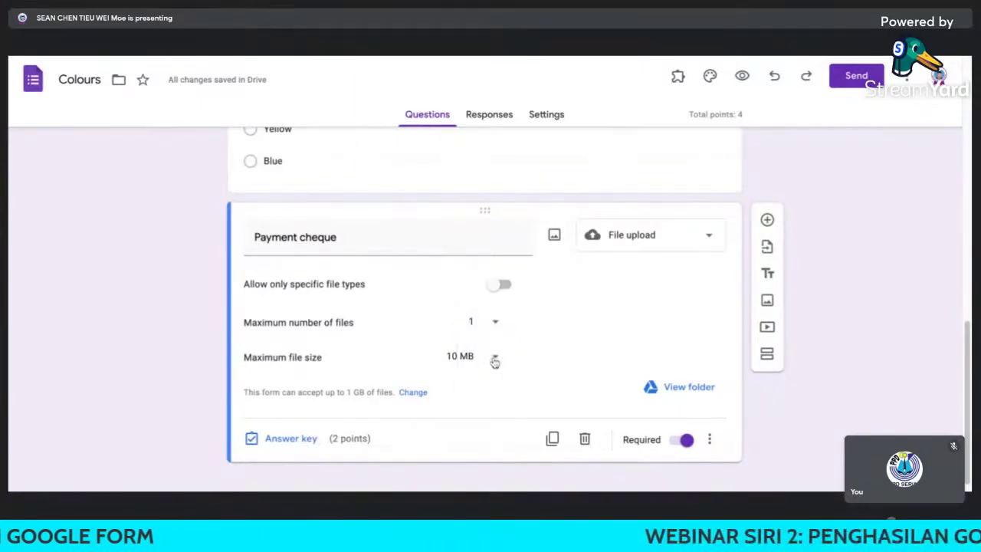
pyautogui.click(496, 360)
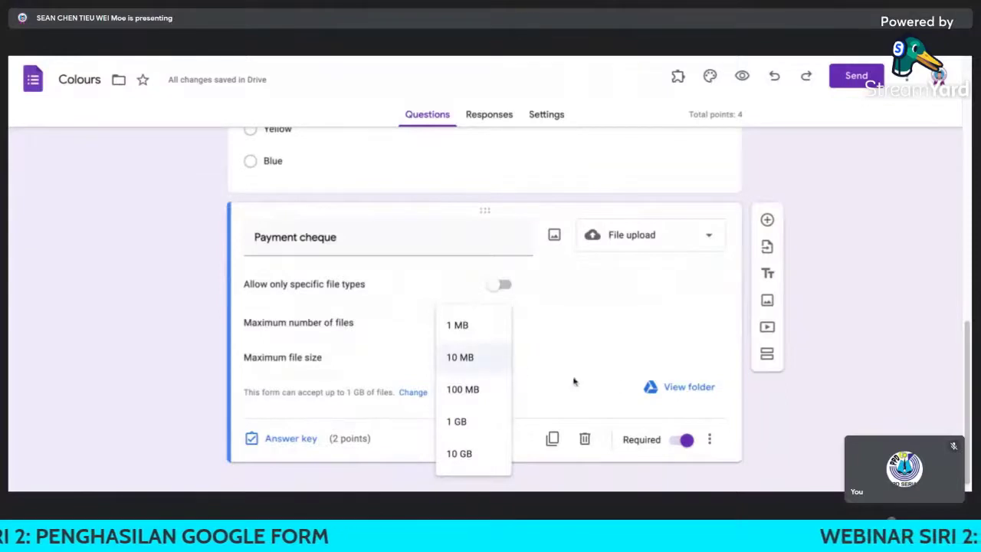
pyautogui.click(618, 350)
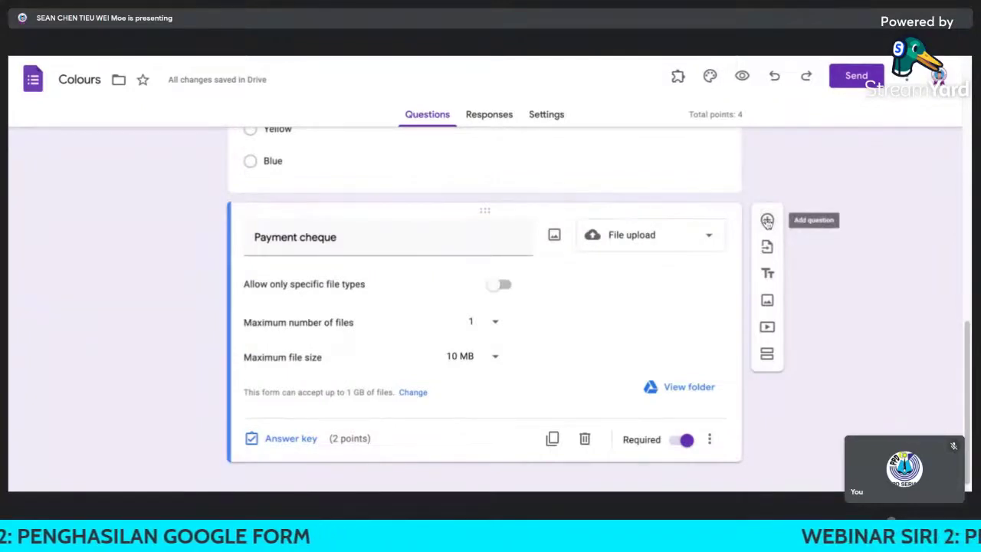
# Add a short-answer question titled "Nama:" below the Payment cheque question
pyautogui.click(767, 222)
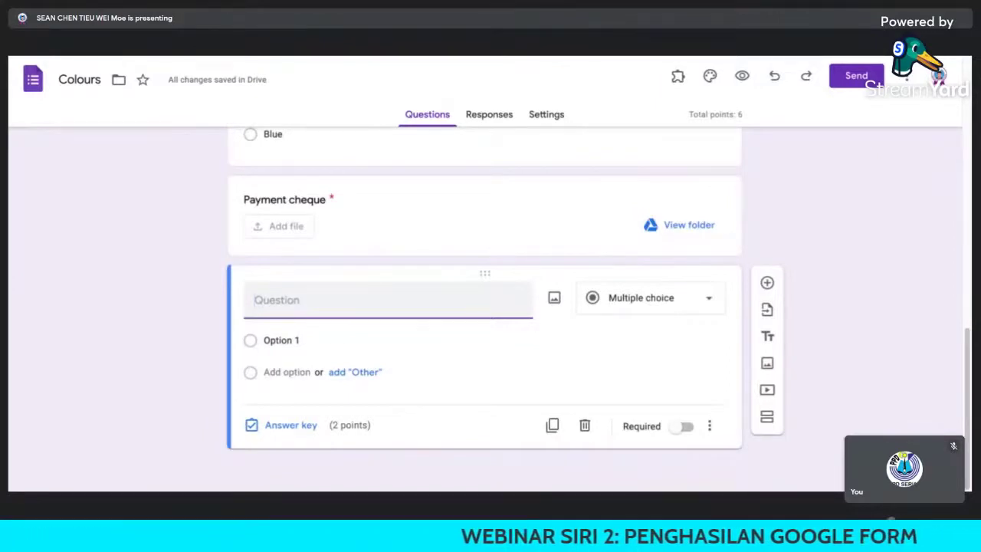
pyautogui.write('Nama:')
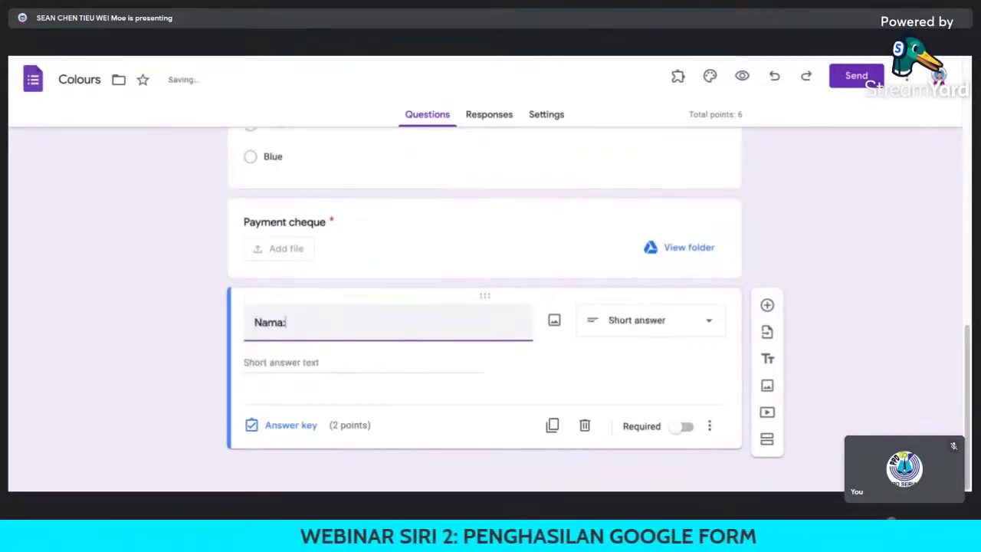
pyautogui.click(646, 335)
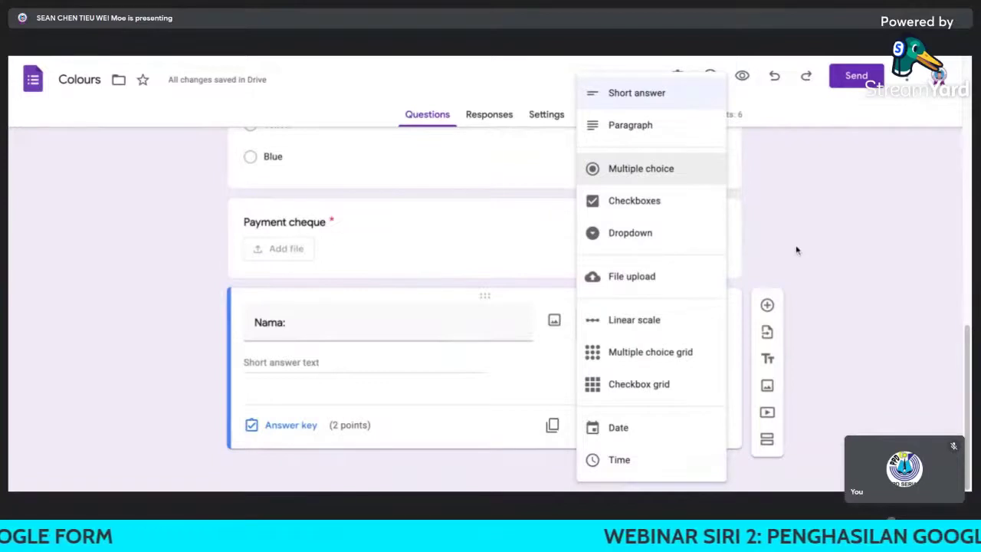
pyautogui.click(496, 371)
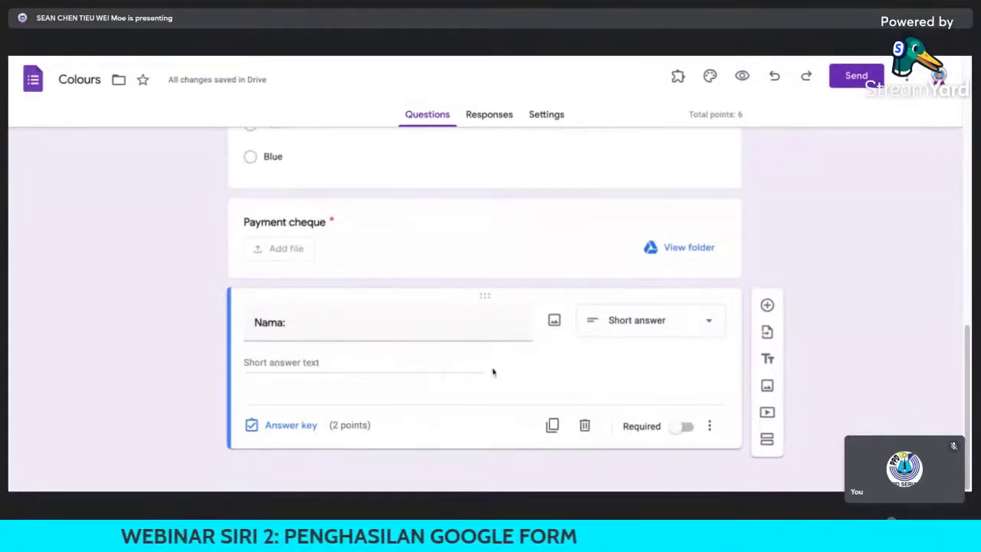
# Add a dropdown question titled "When is the date for Drawing?" below the Nama question
pyautogui.click(767, 306)
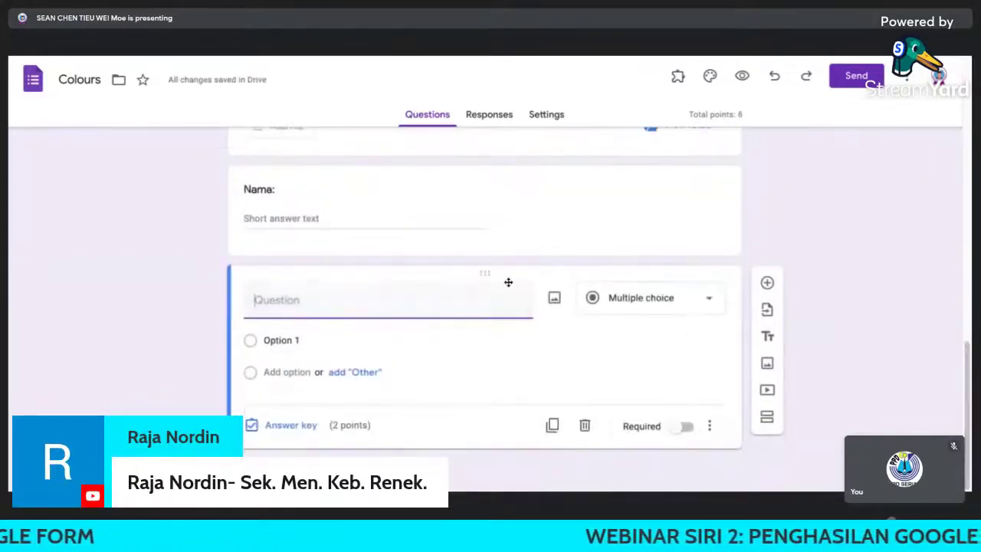
pyautogui.click(662, 316)
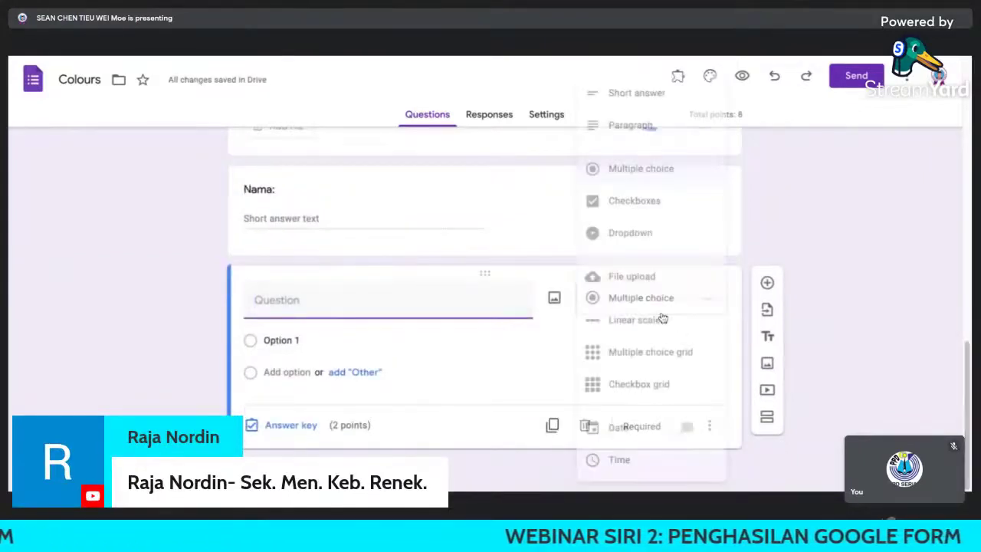
pyautogui.click(666, 241)
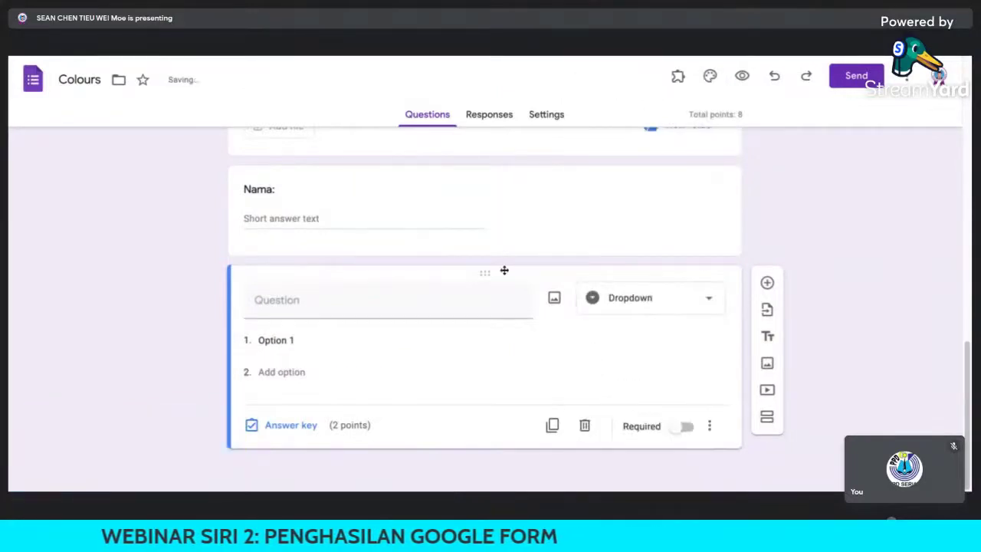
pyautogui.click(311, 305)
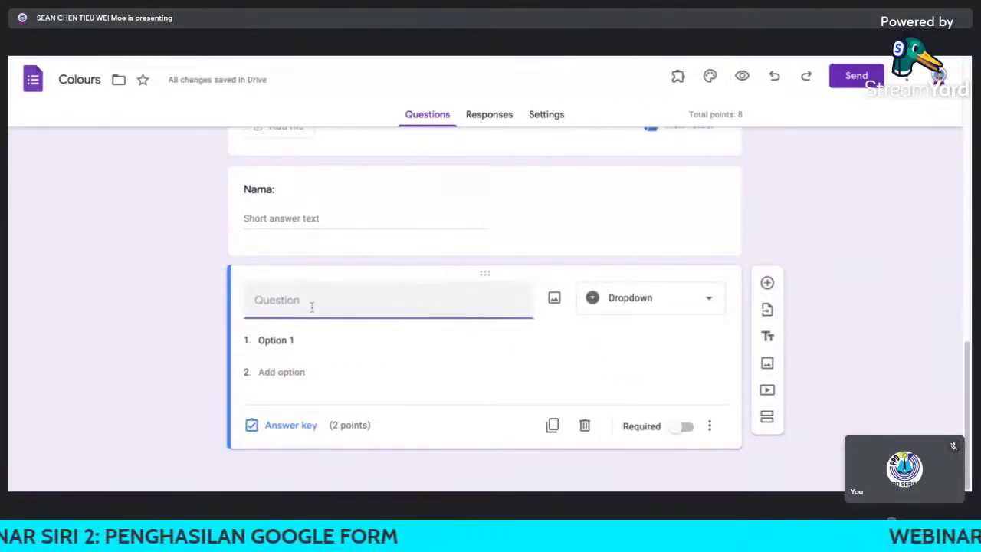
pyautogui.write('When is')
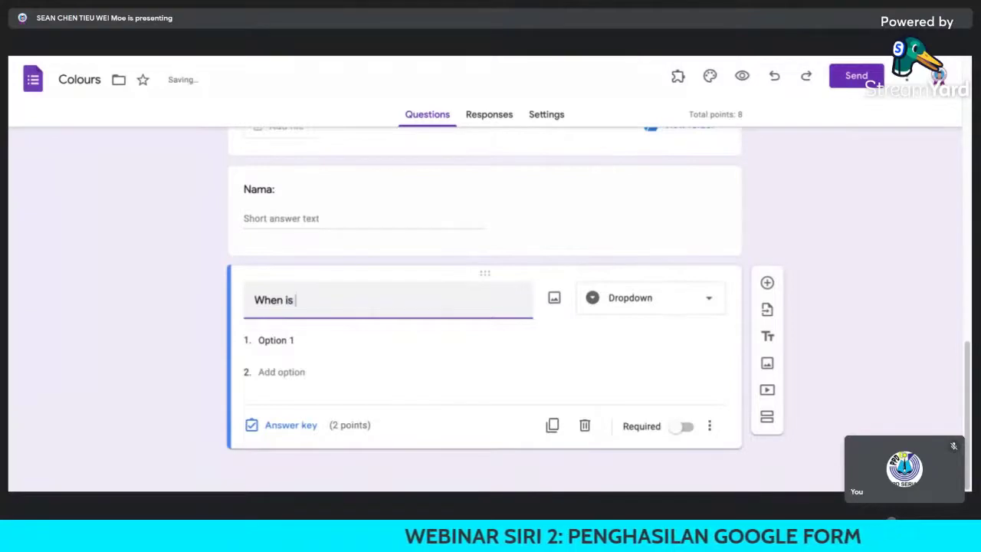
pyautogui.write('the date')
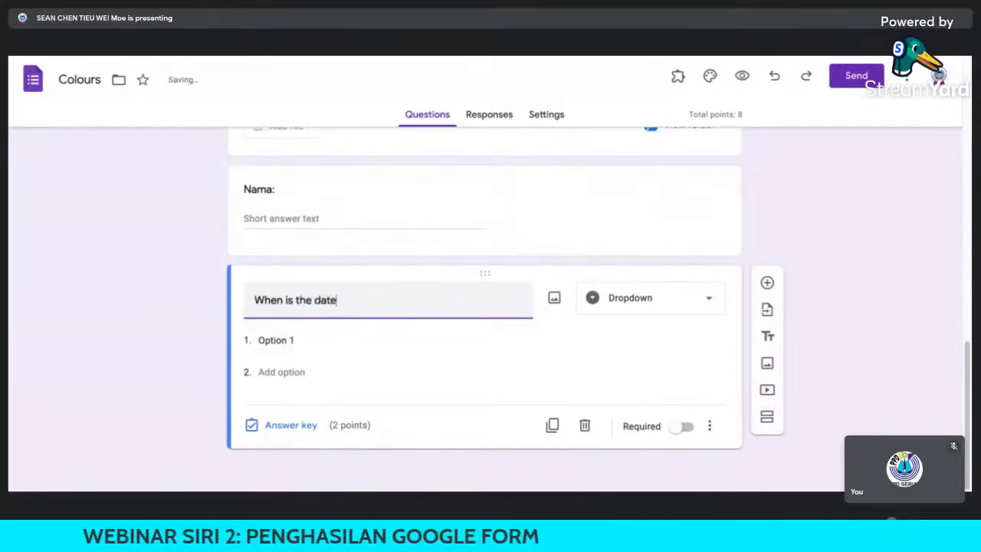
pyautogui.write(' for ')
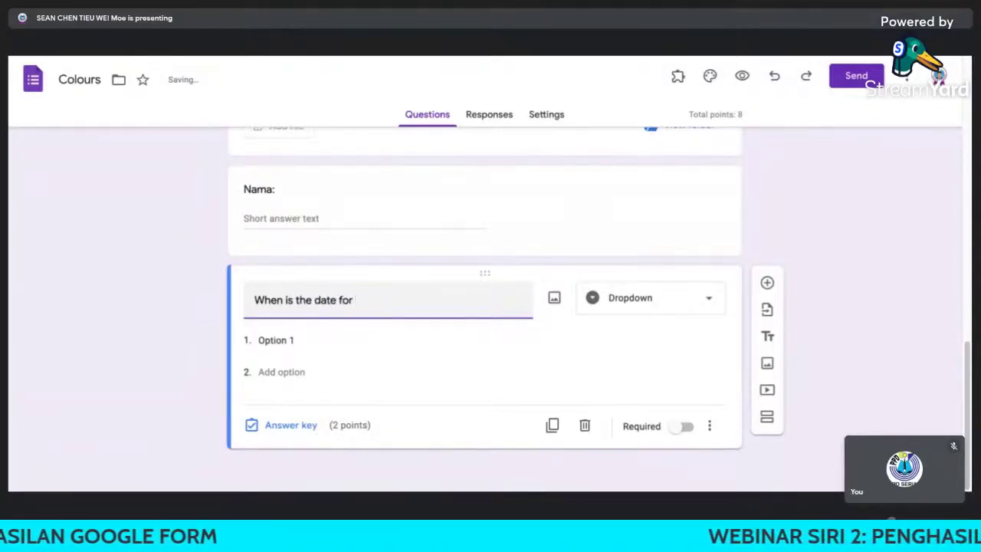
pyautogui.write('Drawing?')
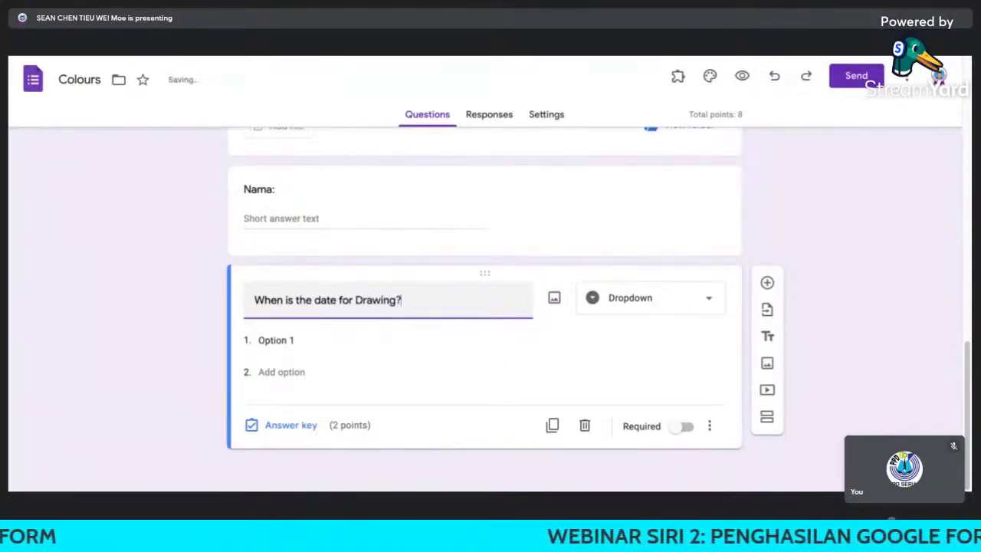
# Enter 13 June 2021, 14 June 2021 and 15 June 2012 as the three options of the drawing date question
pyautogui.click(369, 342)
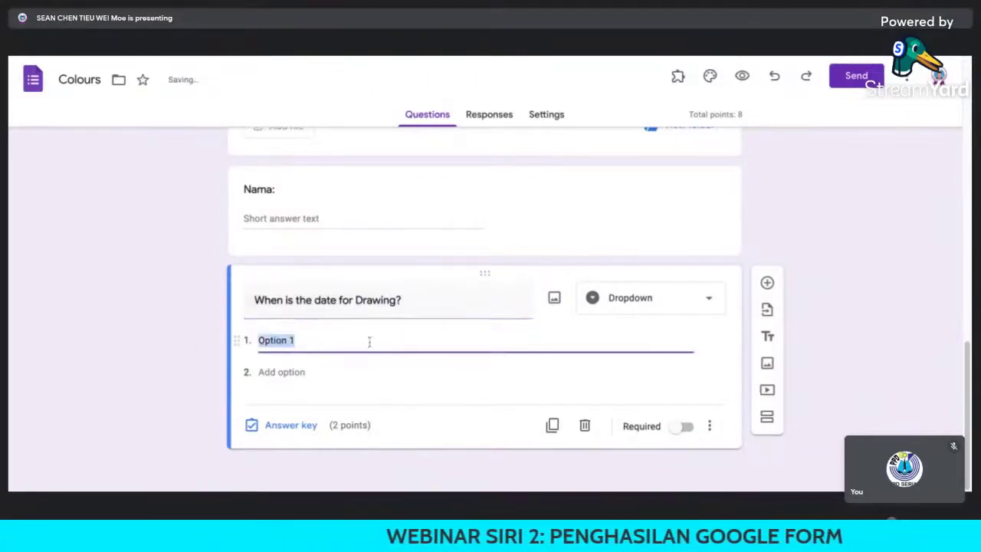
pyautogui.write('13 Jun')
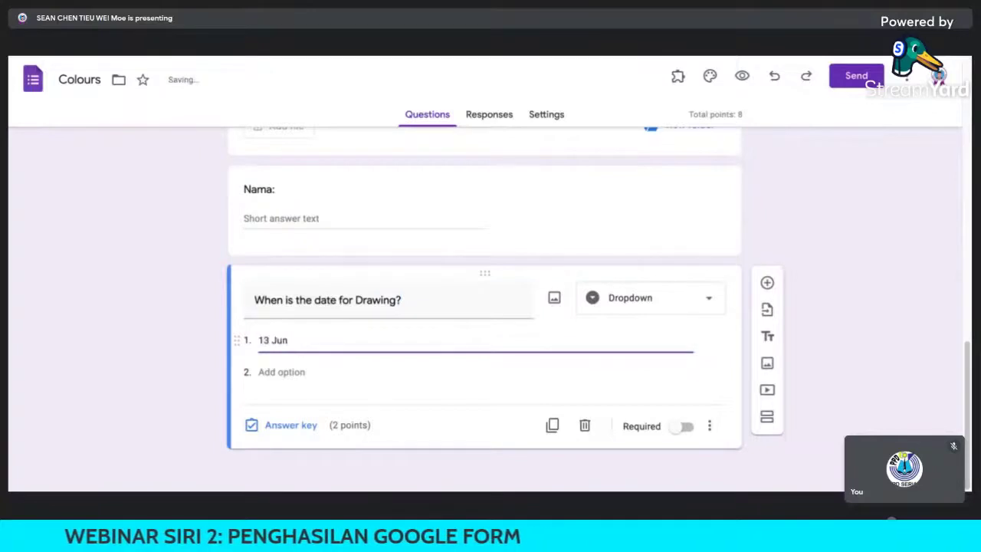
pyautogui.write('e 2021')
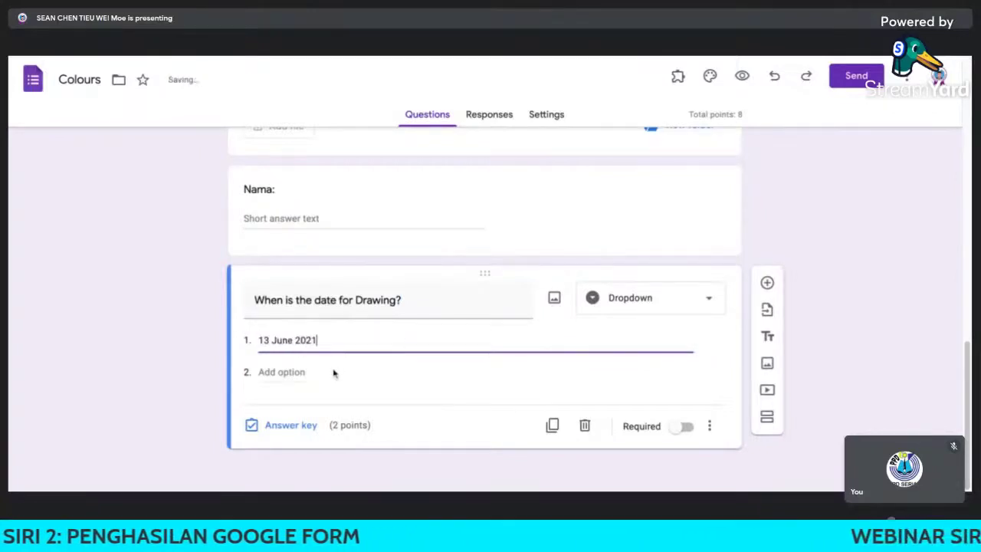
pyautogui.click(334, 374)
pyautogui.click(262, 373)
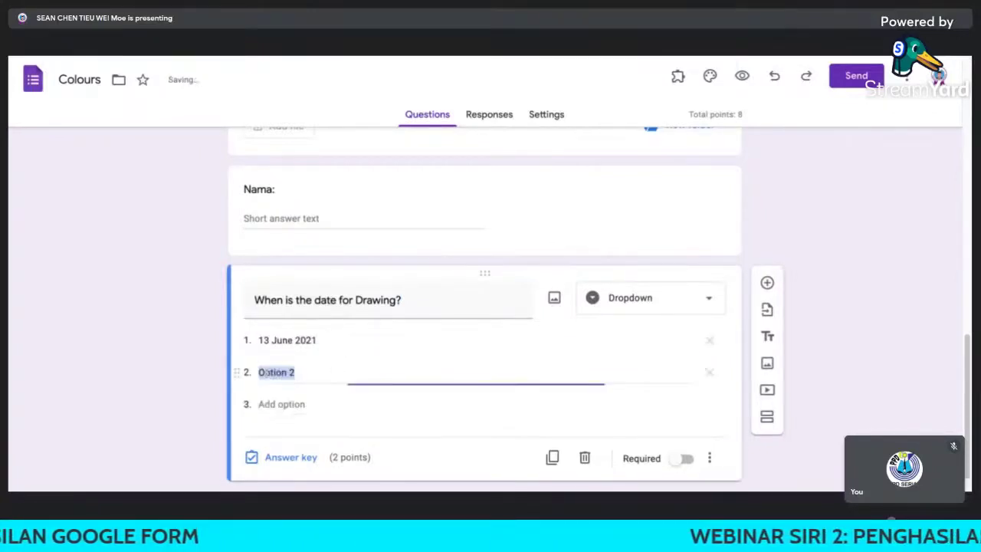
pyautogui.write('14 June 2021')
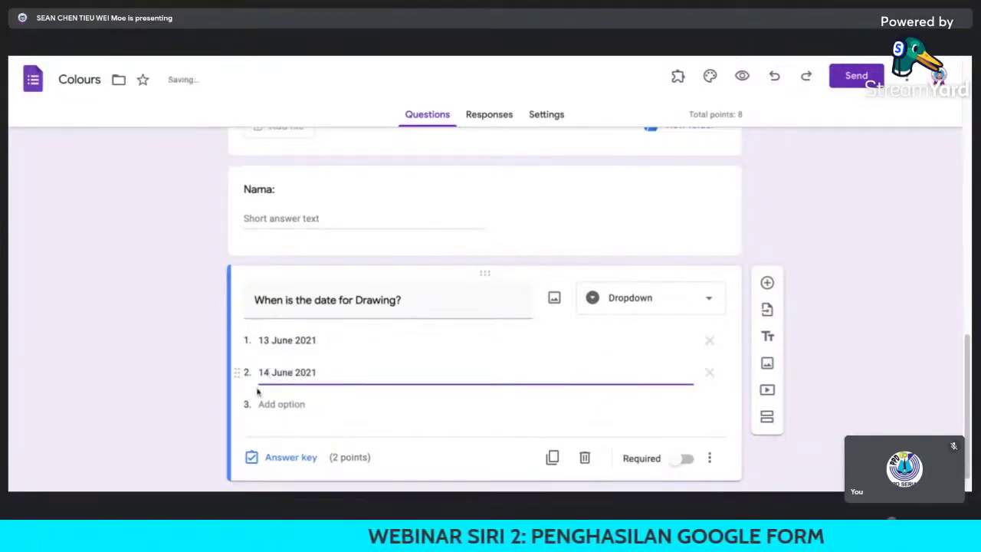
pyautogui.click(260, 402)
pyautogui.write('15 June 2012')
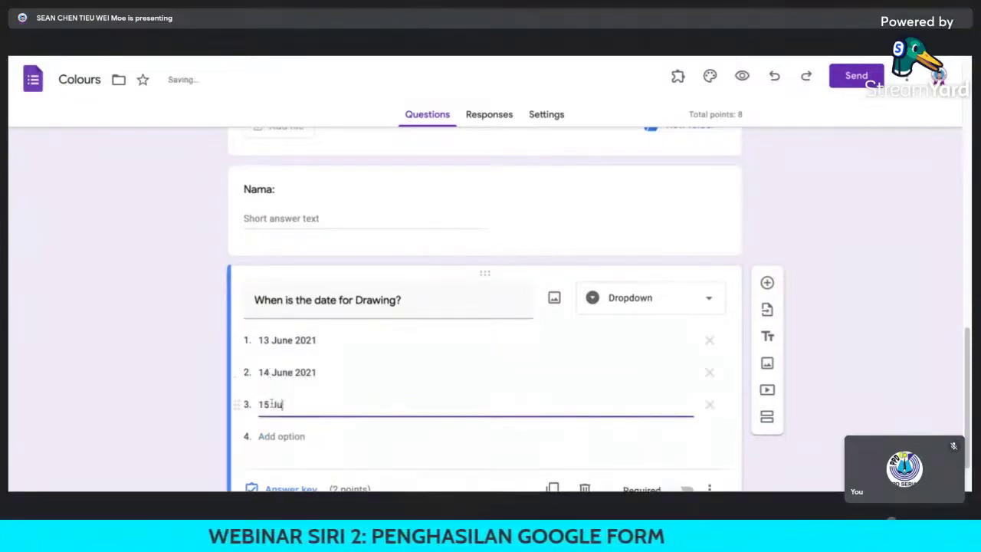
# Correct the third option of the drawing date question to 15 June 2021
pyautogui.press('BackSpace')
pyautogui.press('BackSpace')
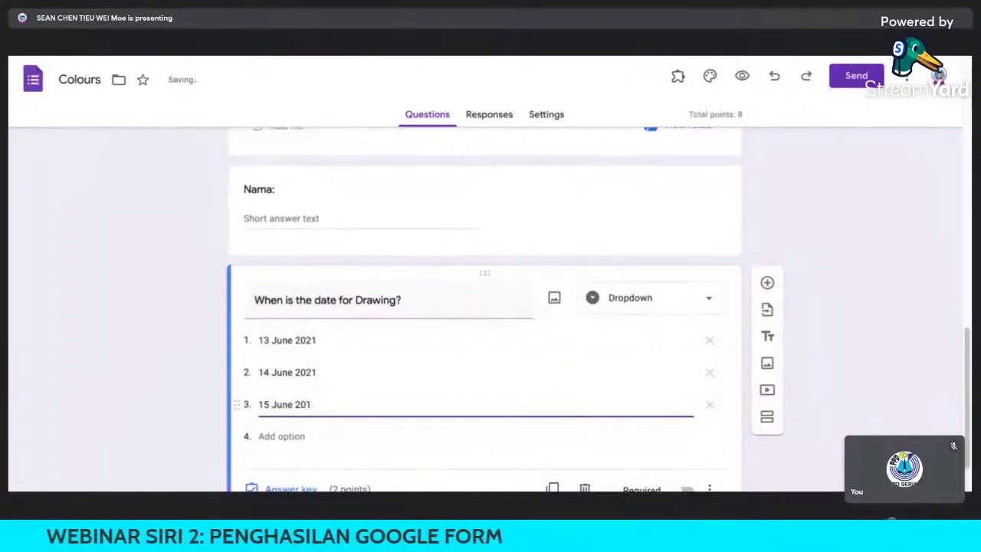
pyautogui.write('21')
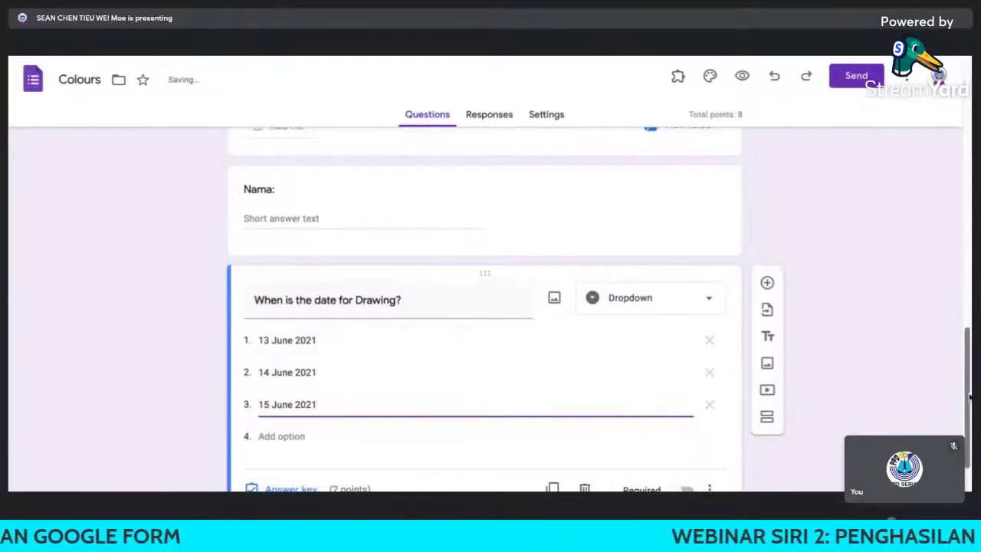
# Add a date question titled "Tarikh" below the drawing date question
pyautogui.scroll(-1, 969, 396)
pyautogui.scroll(-1, 969, 396)
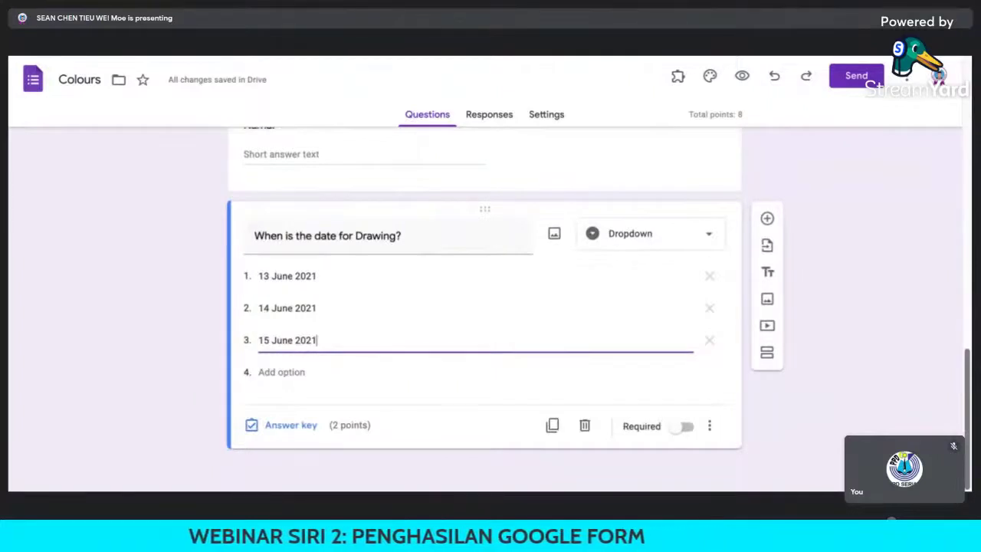
pyautogui.click(767, 219)
pyautogui.click(670, 394)
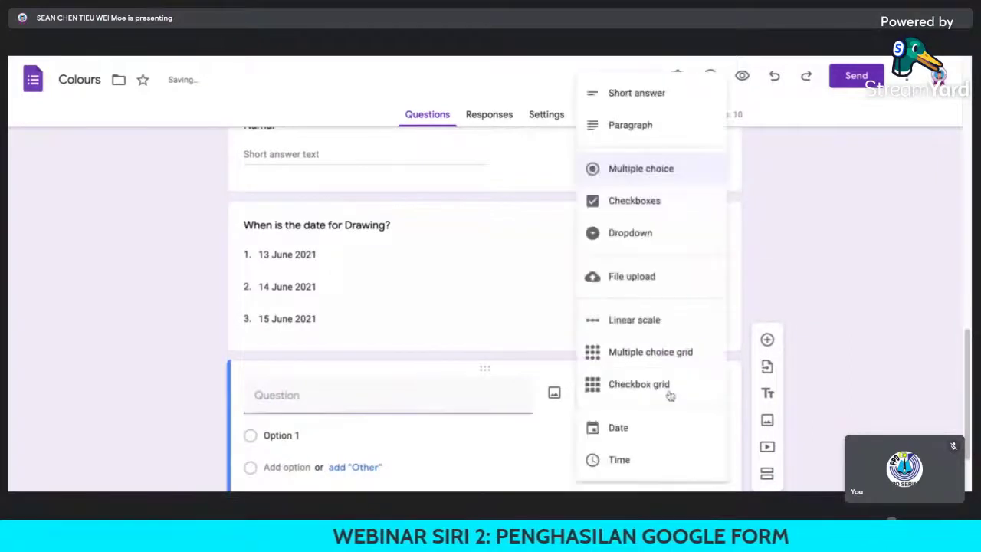
pyautogui.click(649, 438)
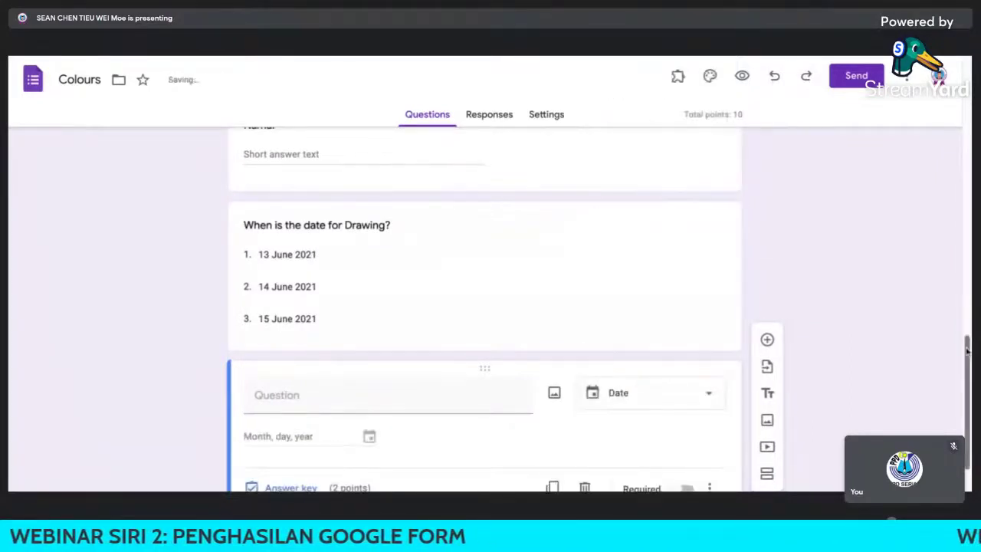
pyautogui.scroll(-2, 967, 351)
pyautogui.click(288, 327)
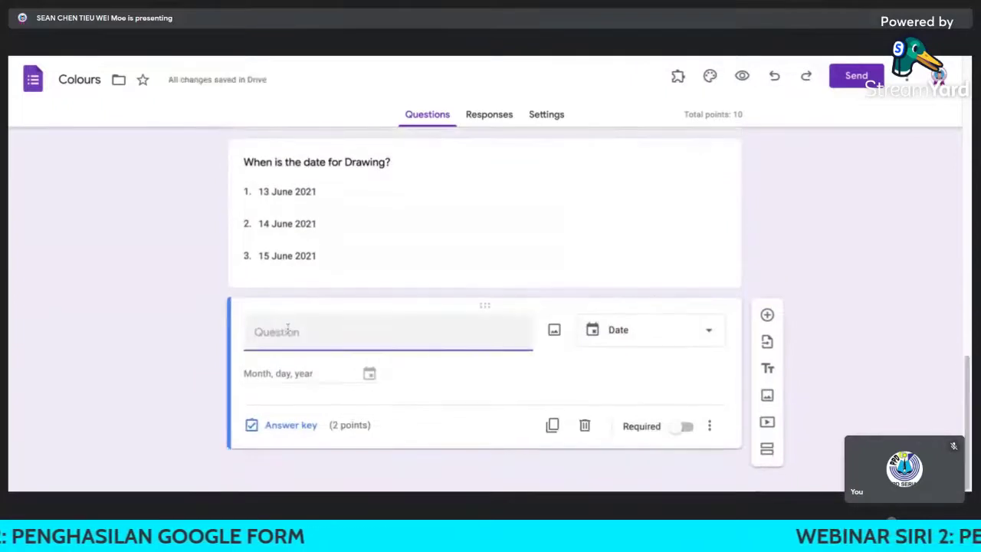
pyautogui.write('Dat')
pyautogui.press('BackSpace')
pyautogui.press('BackSpace')
pyautogui.press('BackSpace')
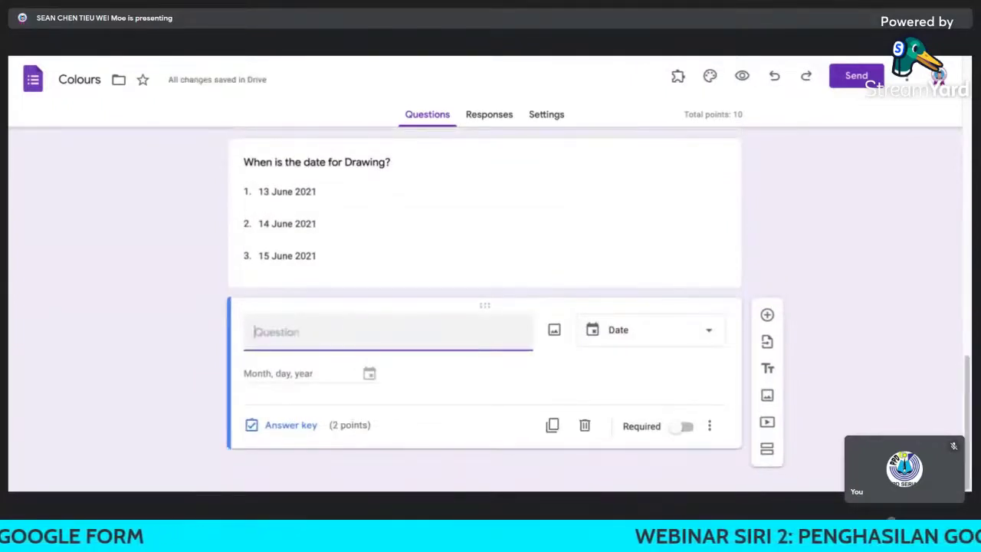
pyautogui.write('Tarikh')
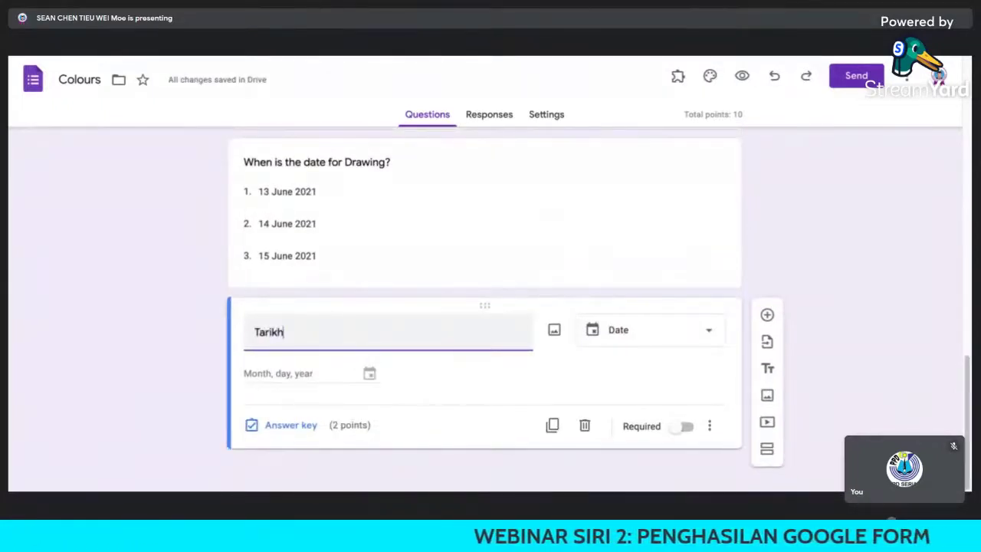
pyautogui.click(462, 398)
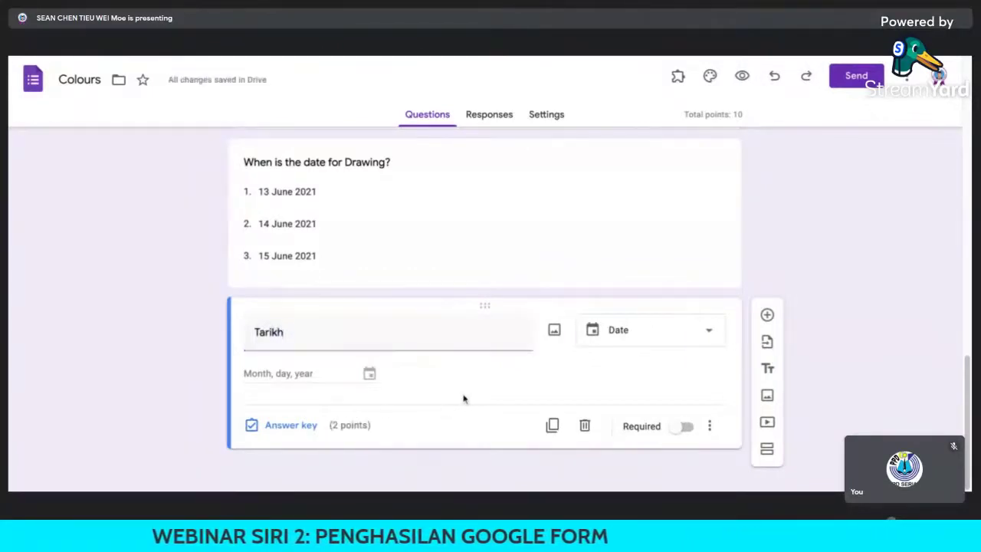
pyautogui.click(686, 346)
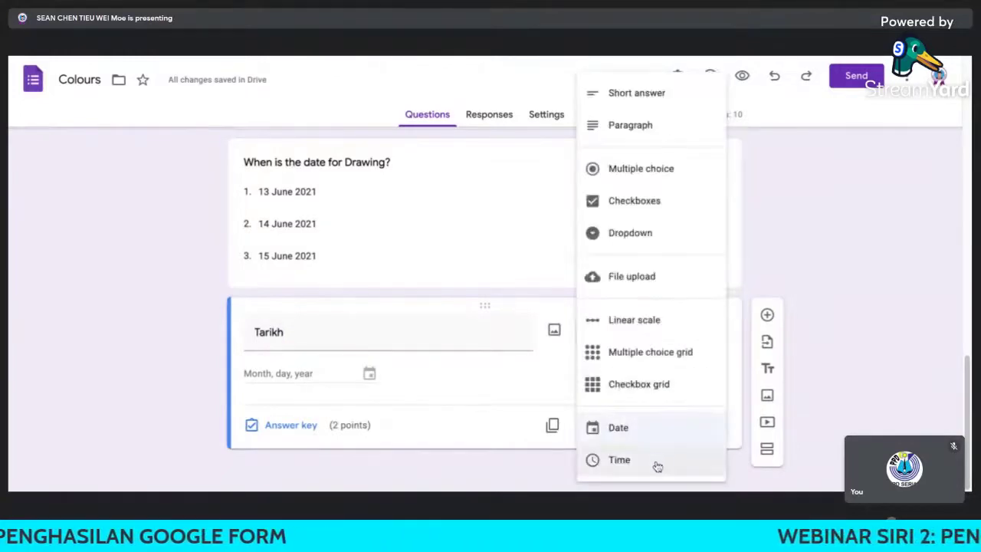
pyautogui.click(528, 393)
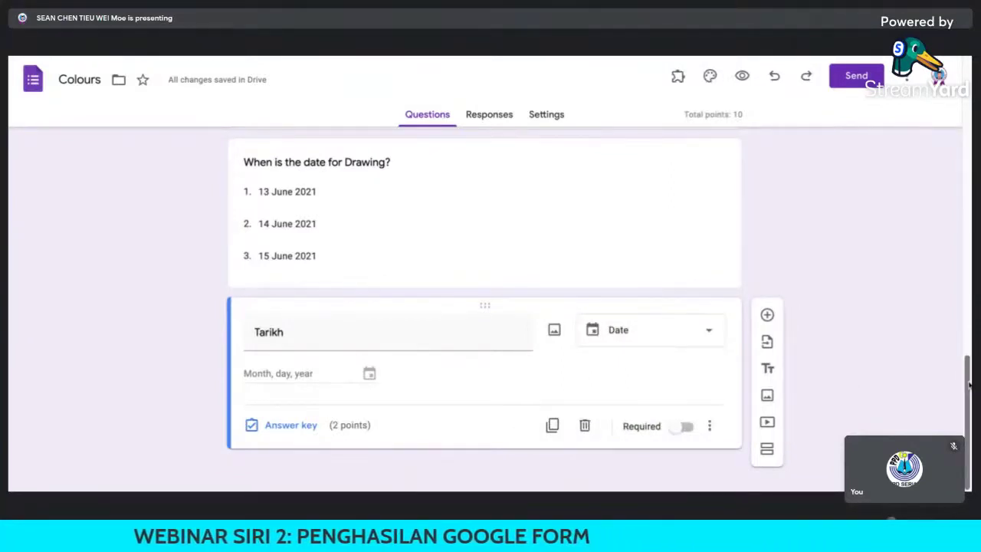
pyautogui.moveTo(968, 386); pyautogui.dragTo(968, 186)
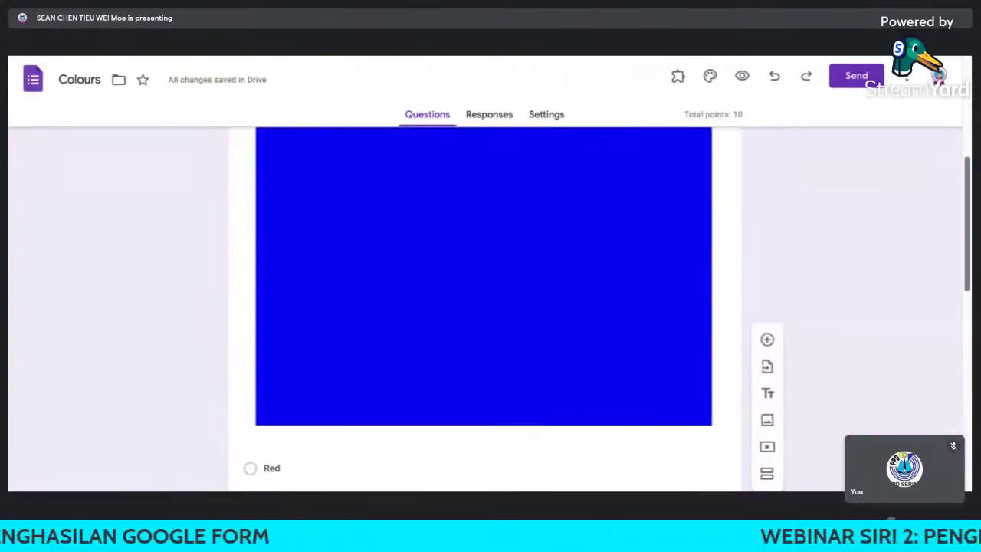
pyautogui.scroll(-2, 483, 307)
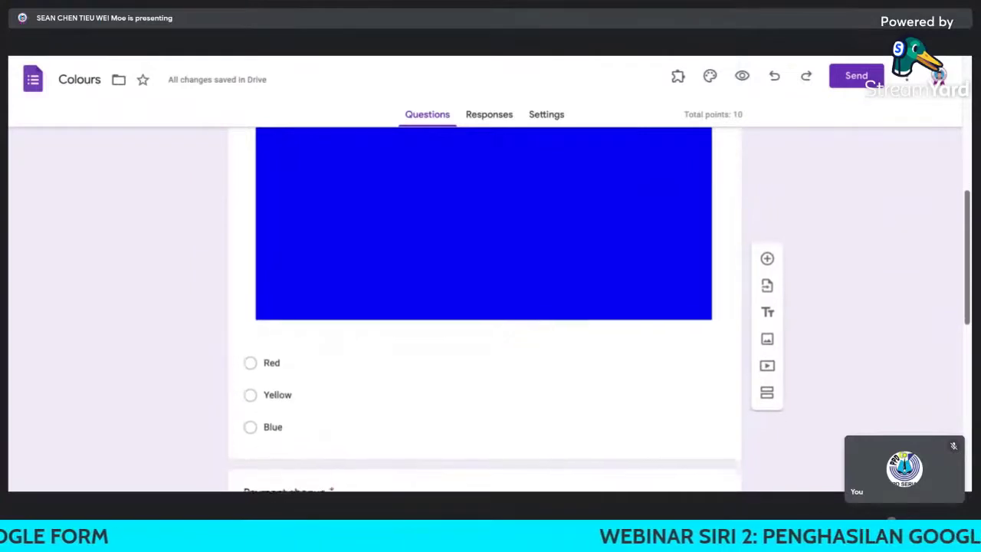
pyautogui.scroll(-7, 483, 307)
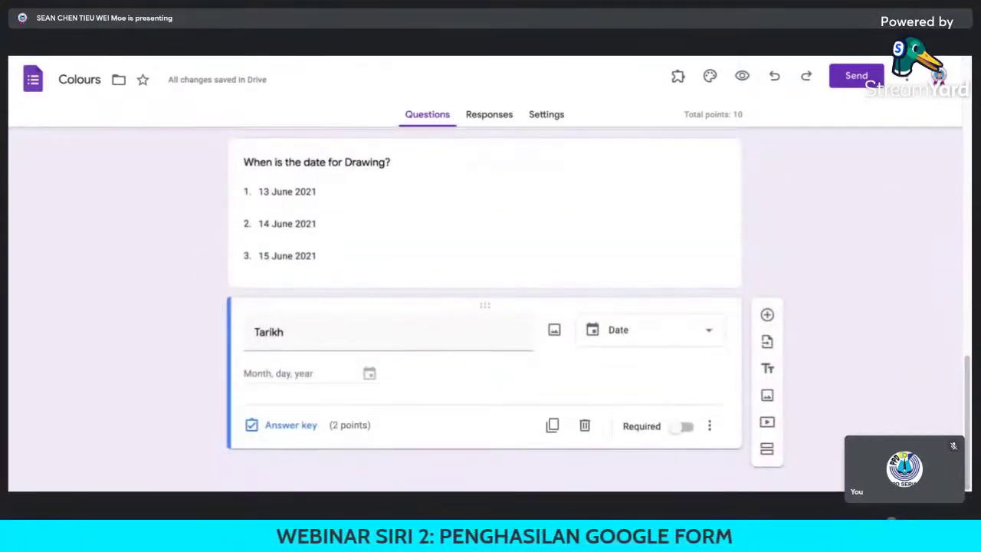
# Add a new section after the Tarikh question and title it "Section 2"
pyautogui.click(767, 449)
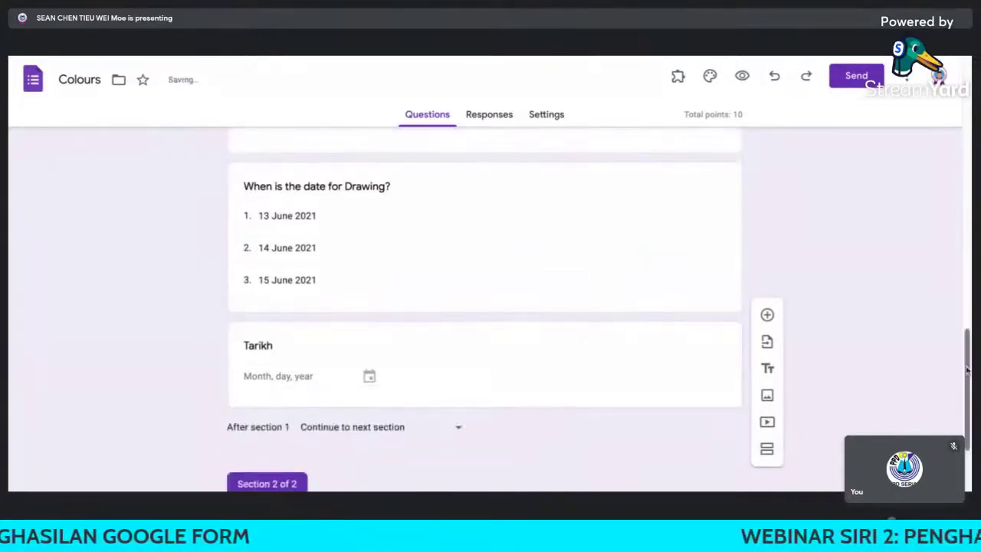
pyautogui.scroll(4, 967, 370)
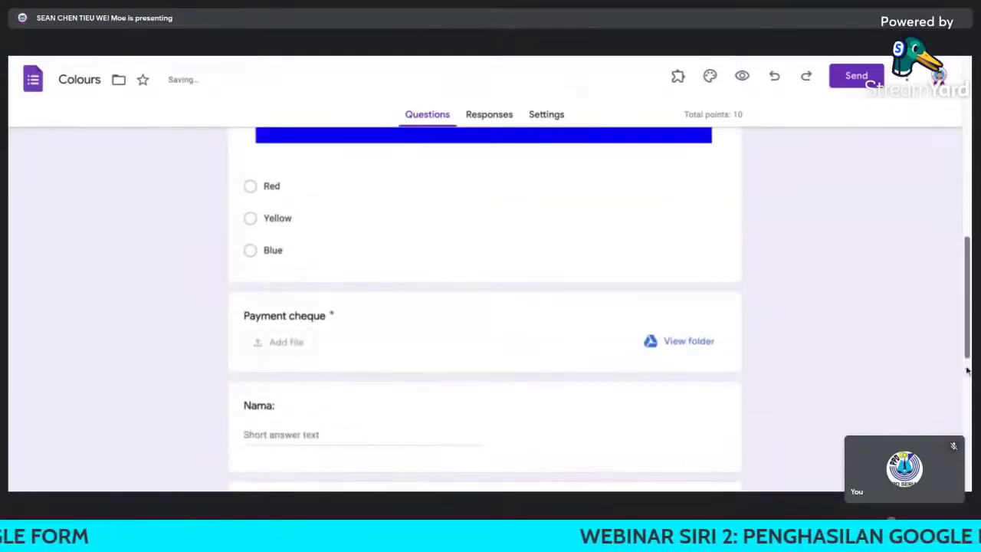
pyautogui.scroll(-5, 428, 397)
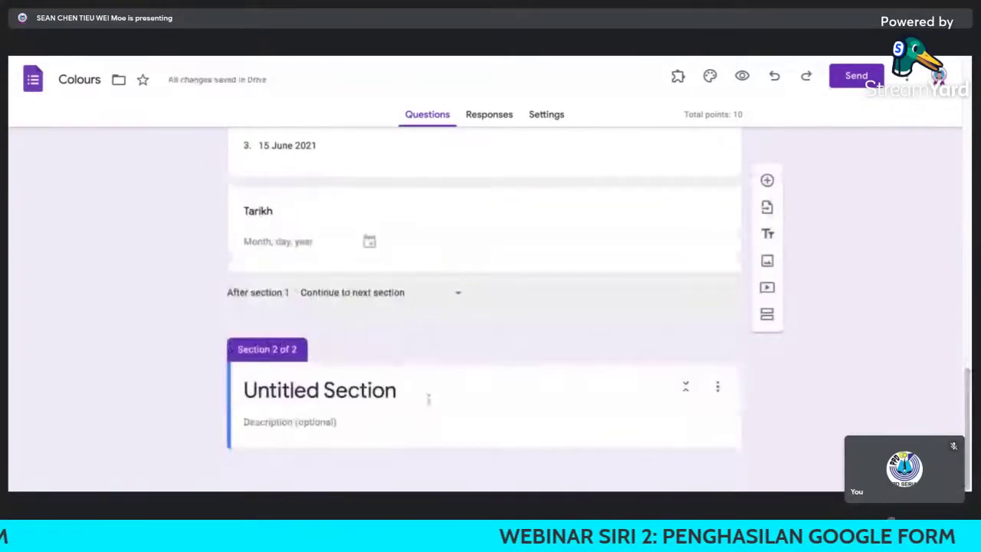
pyautogui.click(361, 390)
pyautogui.moveTo(401, 390); pyautogui.dragTo(246, 376)
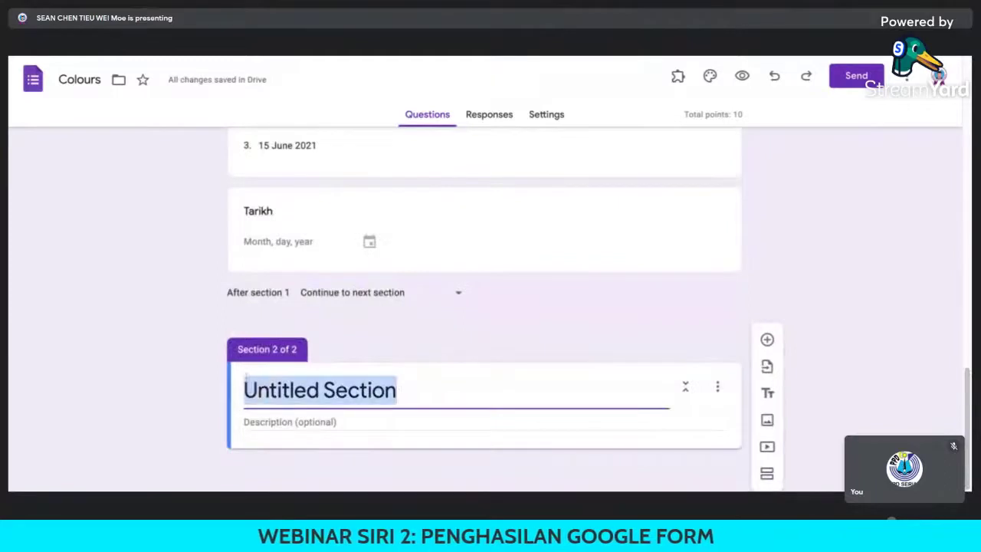
pyautogui.write('Sect')
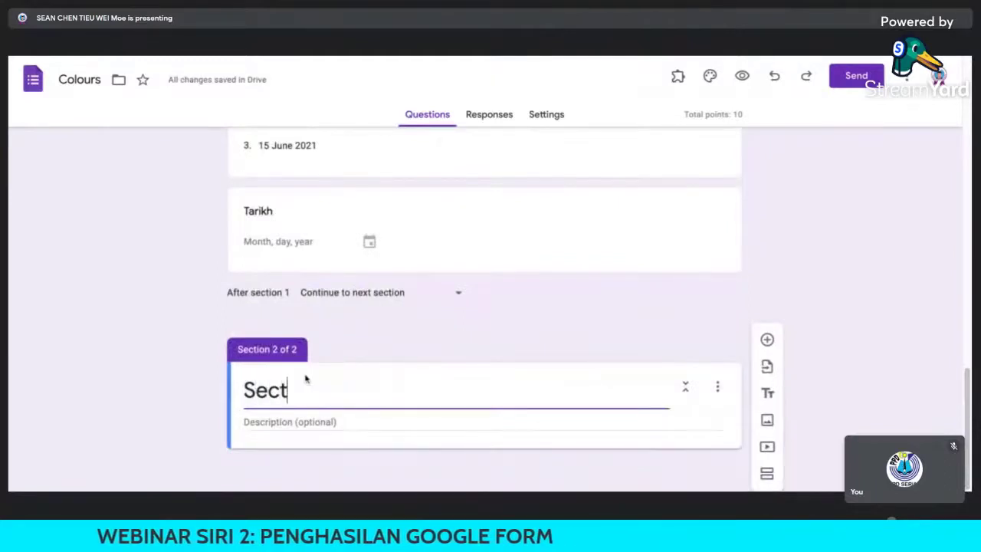
pyautogui.write('ion 2')
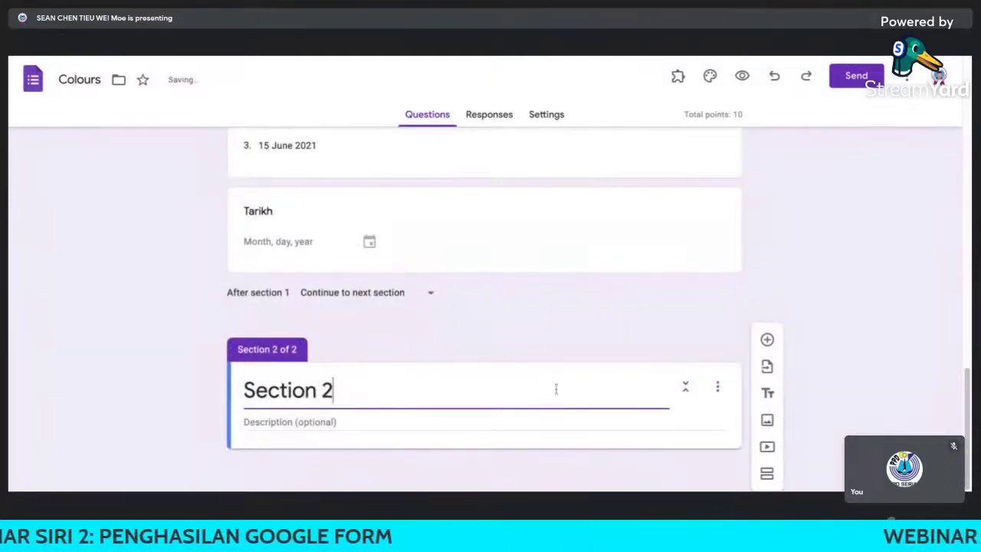
pyautogui.click(824, 328)
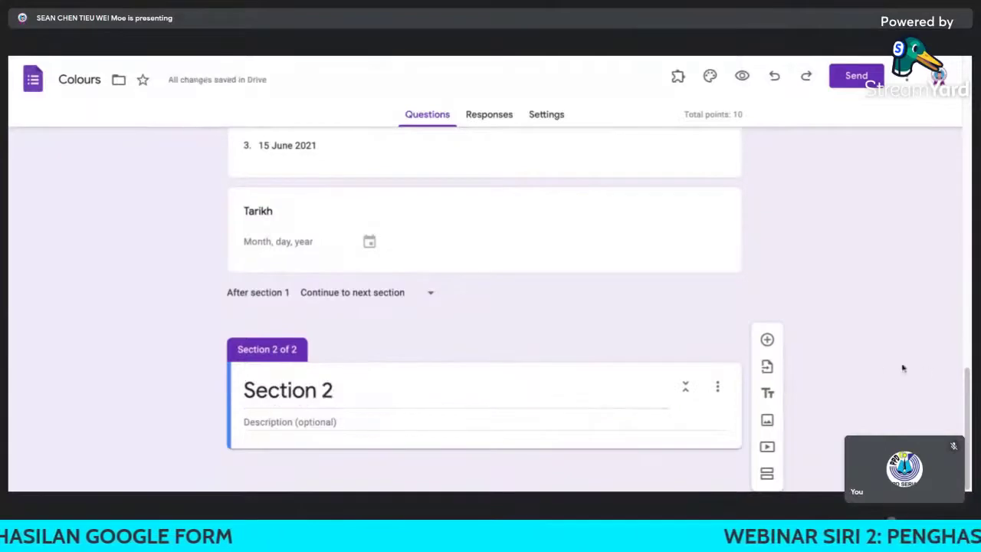
# Open the form's sending options and view the Embed HTML choice
pyautogui.scroll(3, 967, 383)
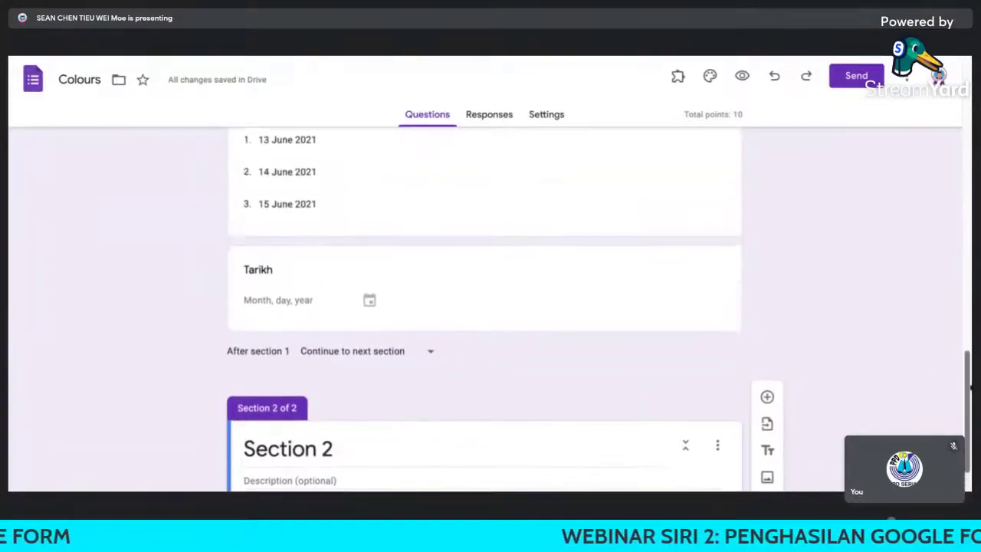
pyautogui.scroll(7, 967, 387)
pyautogui.scroll(-10, 967, 387)
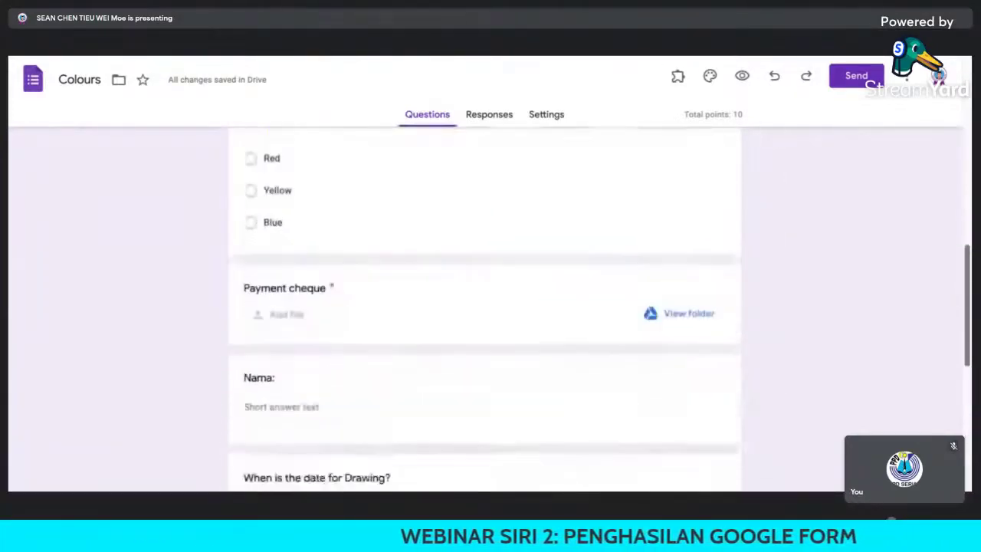
pyautogui.scroll(10, 810, 125)
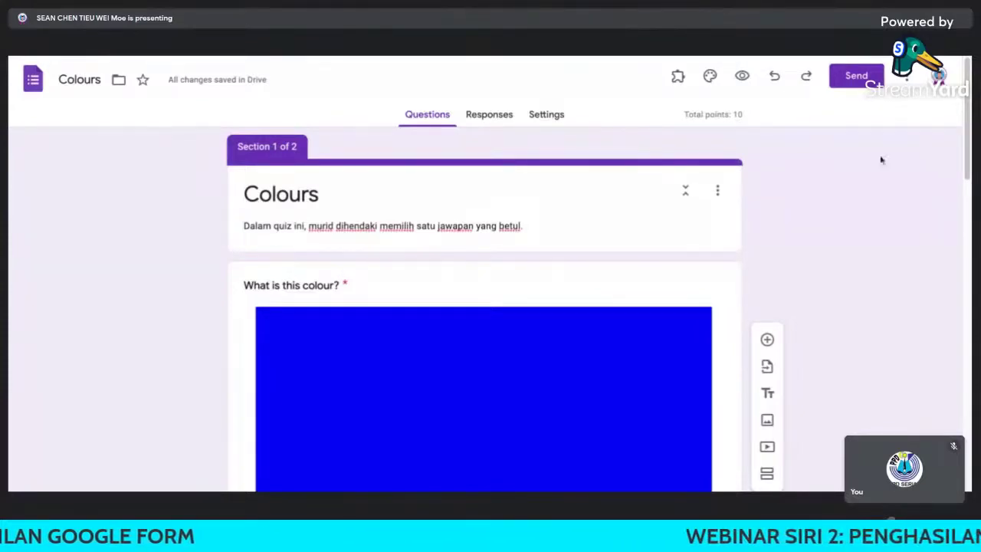
pyautogui.click(853, 80)
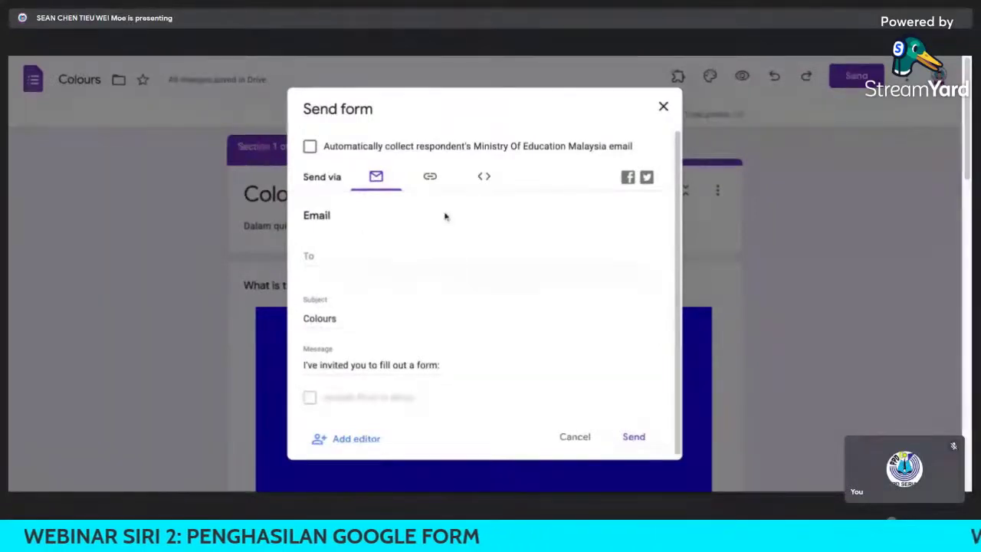
pyautogui.click(490, 181)
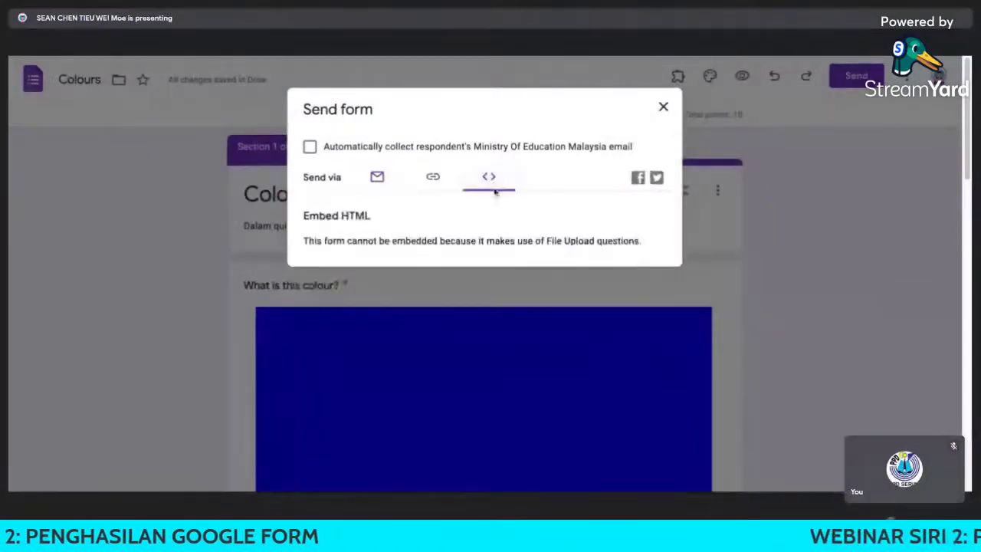